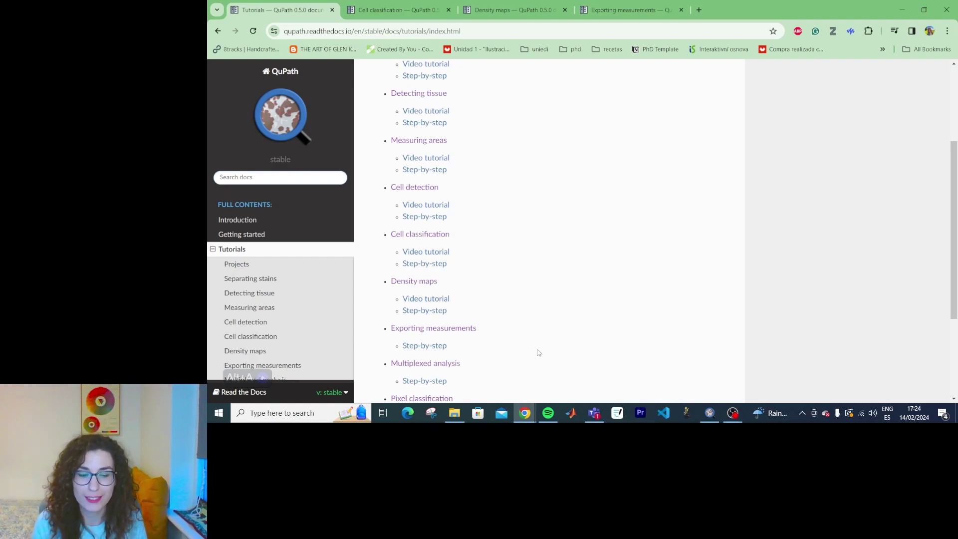
# Switch to QuPath and check the project's image list and the properties of the open OS-2.ndpi slide
pyautogui.press('super+d')
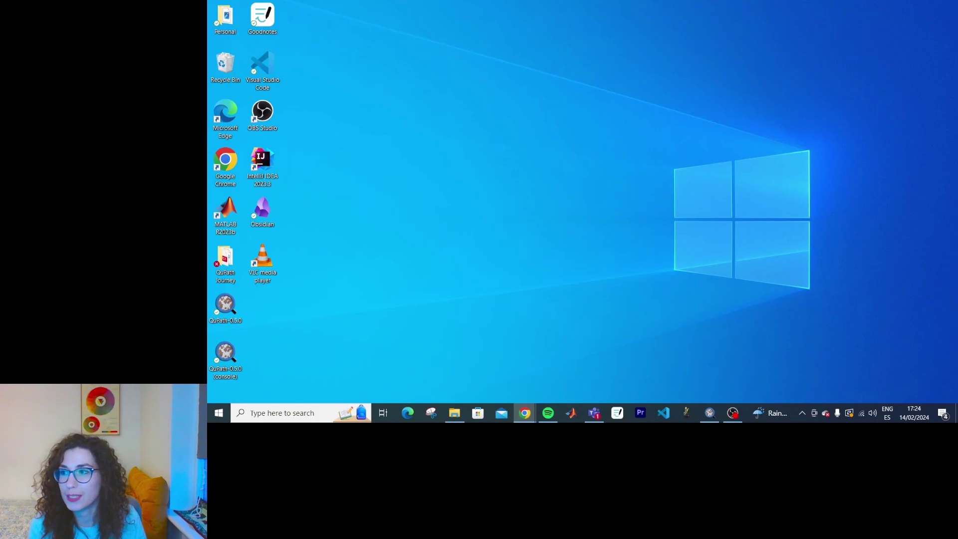
pyautogui.click(709, 413)
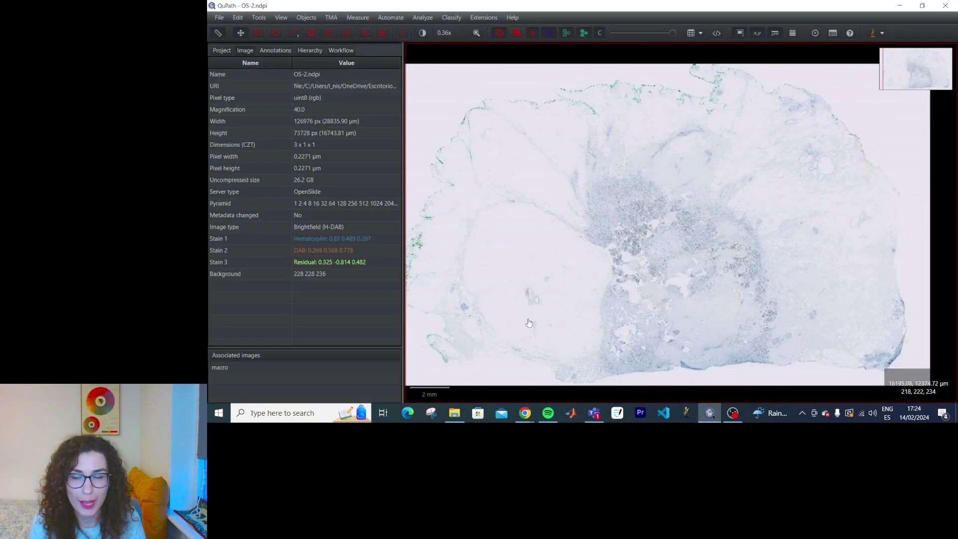
pyautogui.click(222, 50)
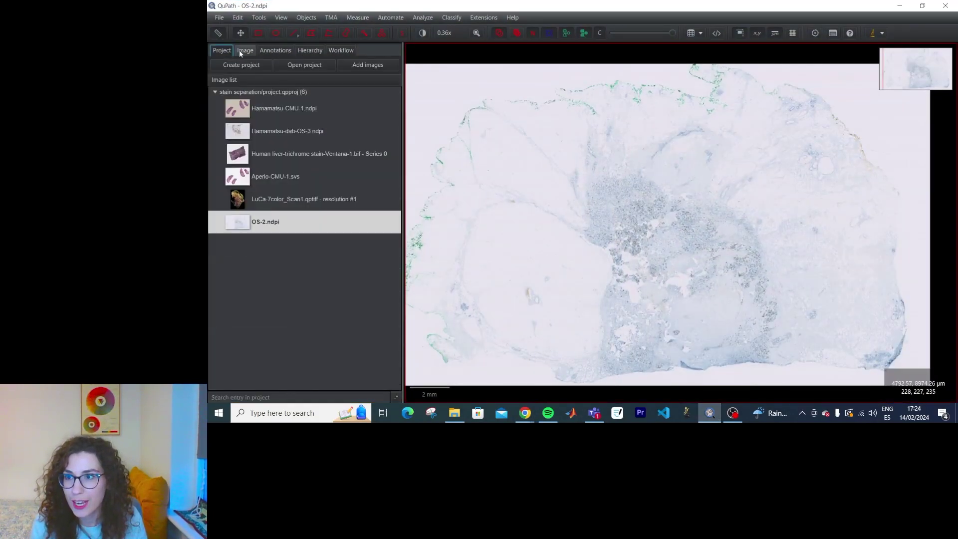
pyautogui.click(244, 50)
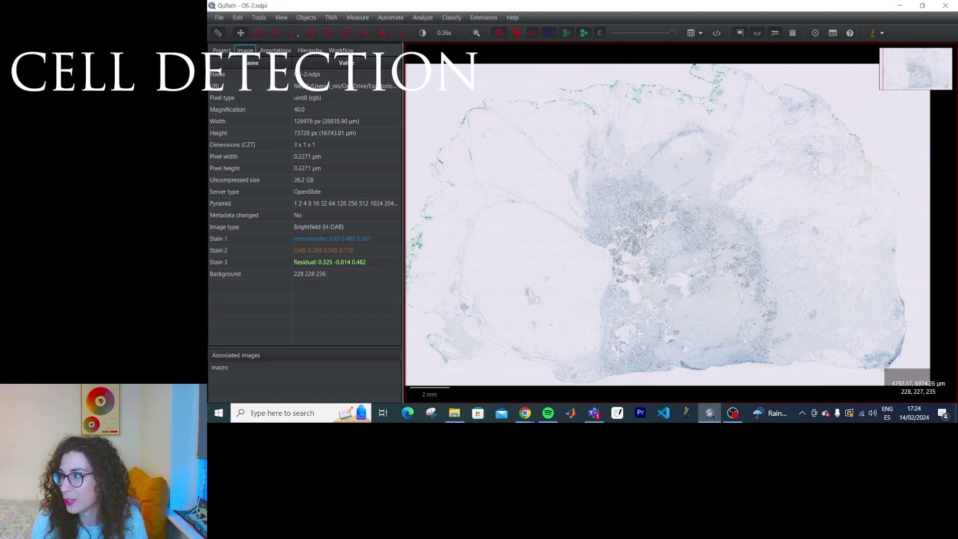
pyautogui.hotkey('alt', 'Tab')
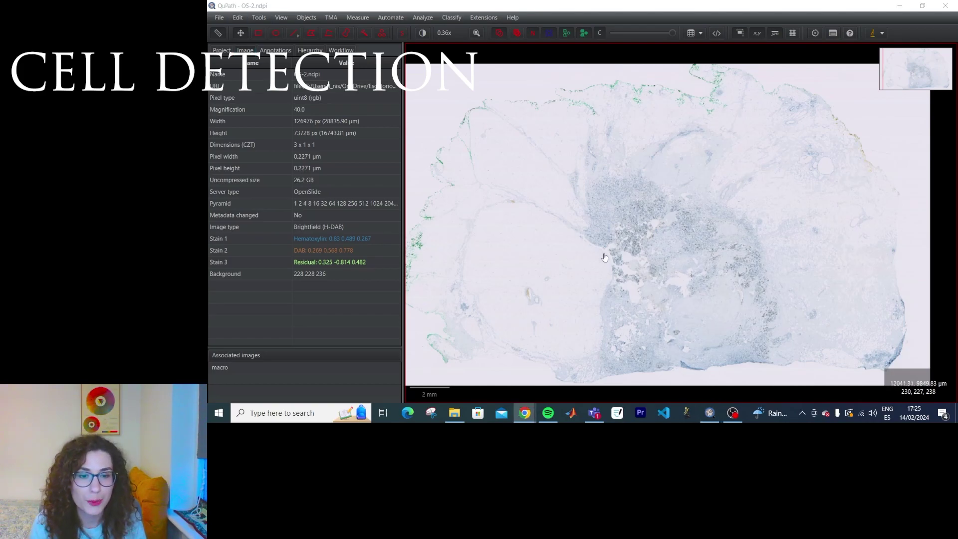
# Draw a rectangle annotation around the densely stained tissue near the centre of the slide
pyautogui.click(659, 248)
pyautogui.scroll(10, 669, 269)
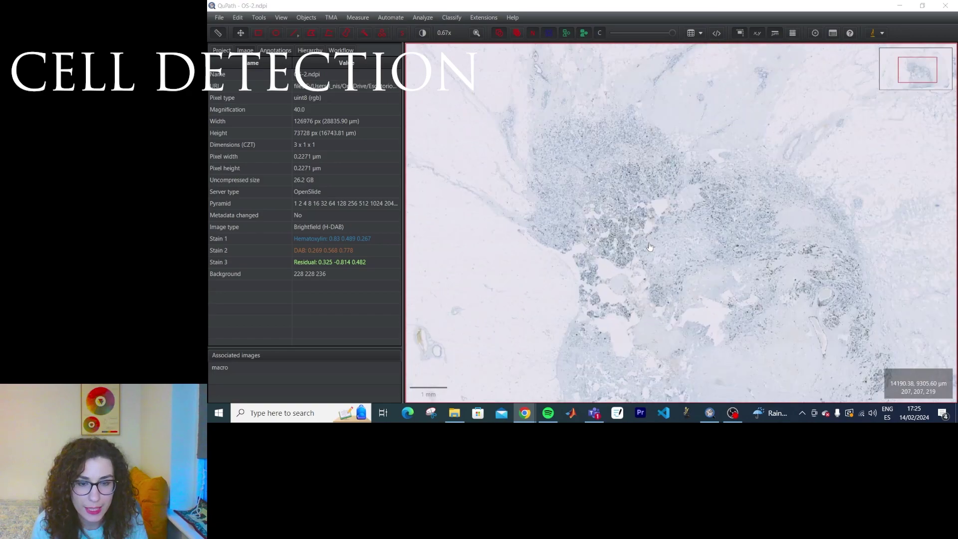
pyautogui.scroll(-2, 695, 310)
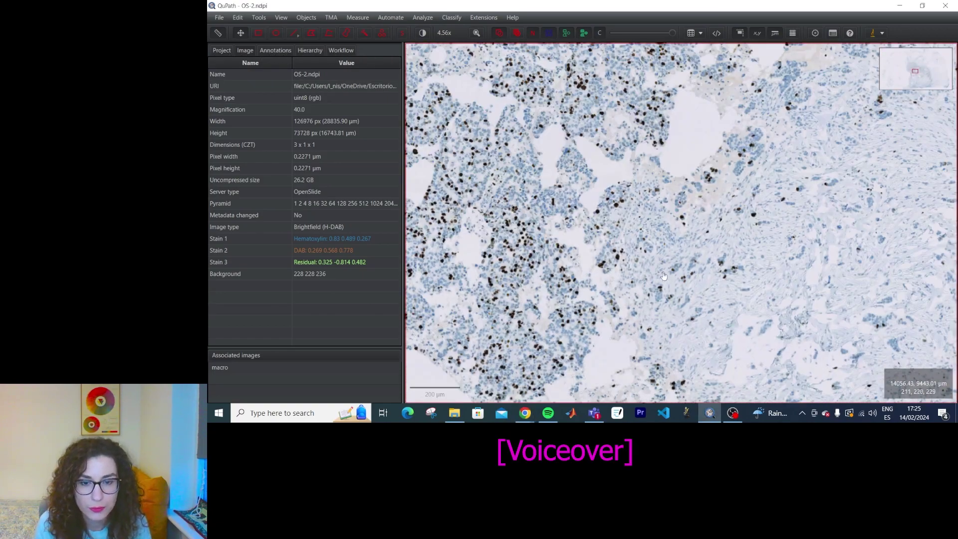
pyautogui.click(259, 33)
pyautogui.moveTo(534, 174)
pyautogui.mouseDown()
pyautogui.moveTo(608, 338)
pyautogui.moveTo(737, 315)
pyautogui.mouseUp()
# Run positive cell detection inside the rectangle annotation
pyautogui.click(423, 18)
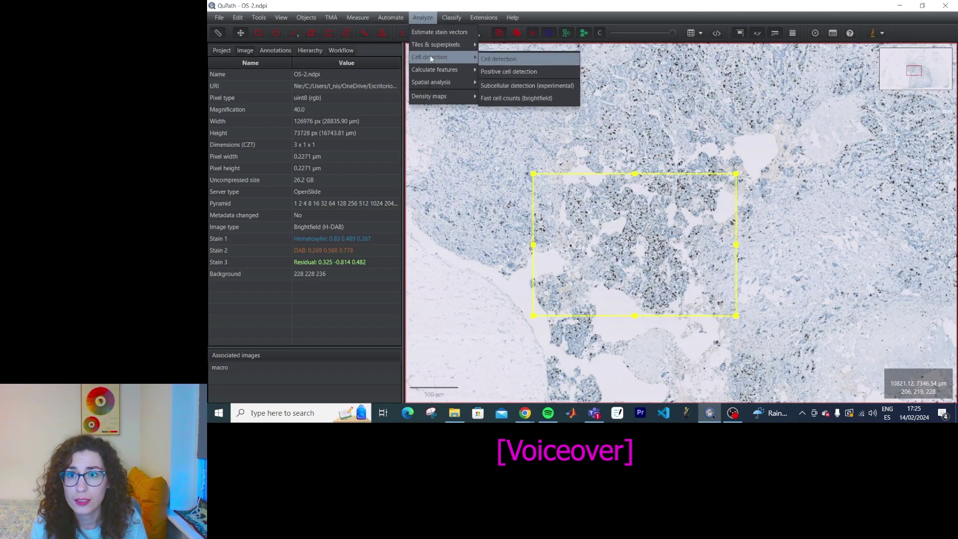
pyautogui.click(518, 71)
pyautogui.click(599, 56)
pyautogui.click(599, 82)
pyautogui.moveTo(604, 28); pyautogui.dragTo(412, 32)
pyautogui.click(408, 351)
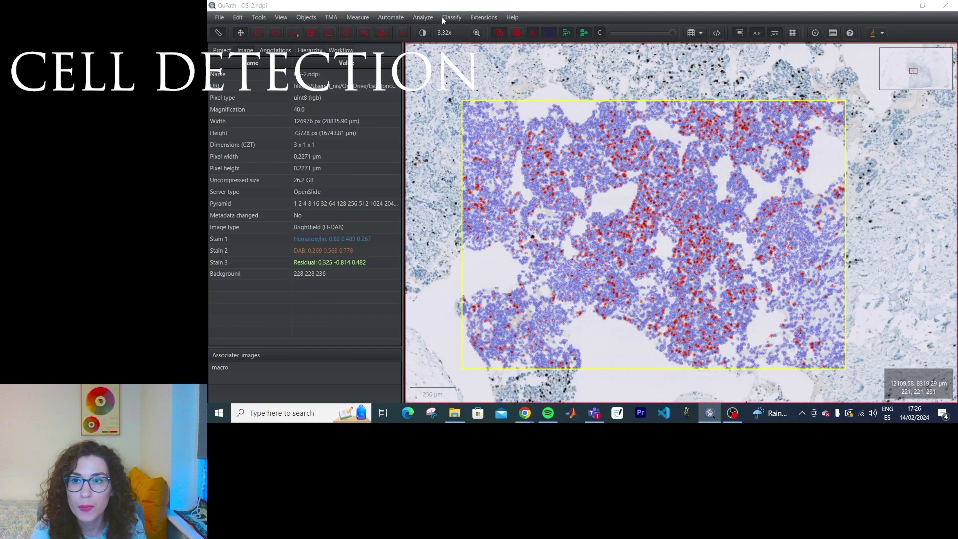
# Show the detection measurements table with its histograms, enlarge it to read the Nucleus: Area distribution, and put the table away
pyautogui.click(360, 17)
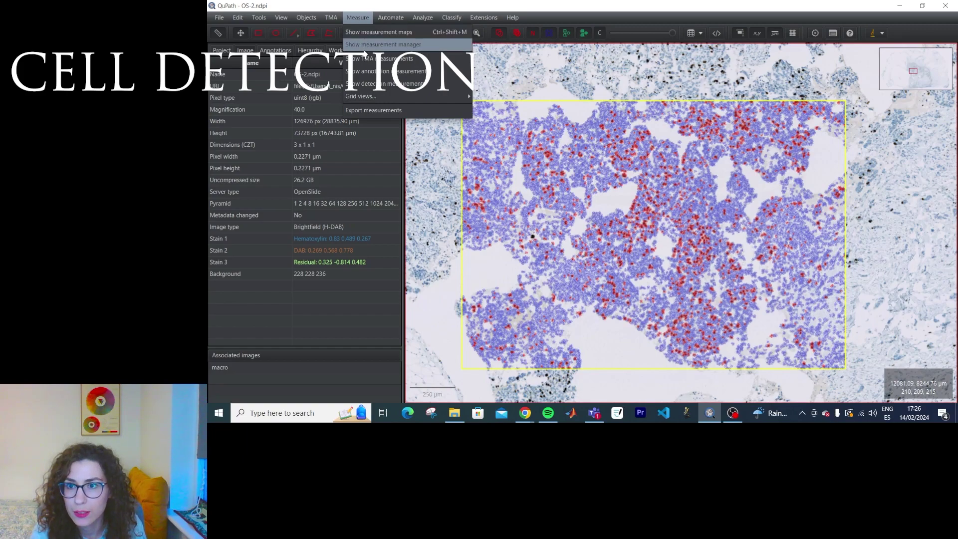
pyautogui.click(402, 86)
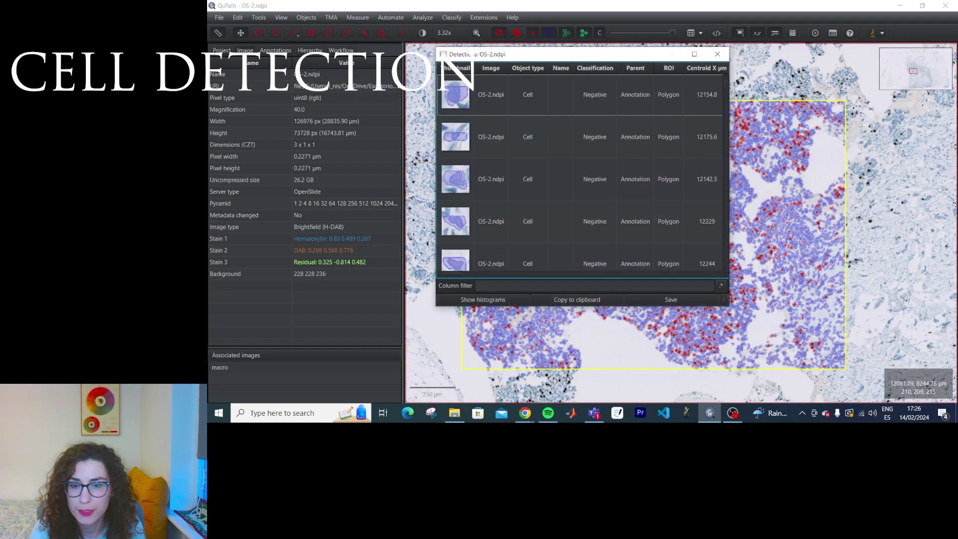
pyautogui.moveTo(492, 50); pyautogui.dragTo(304, 75)
pyautogui.click(296, 323)
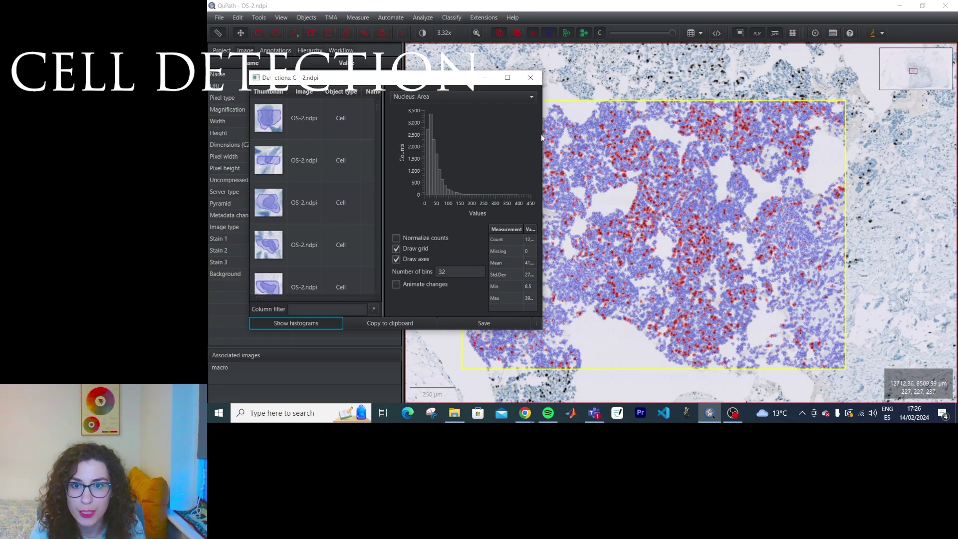
pyautogui.moveTo(543, 137); pyautogui.dragTo(828, 138)
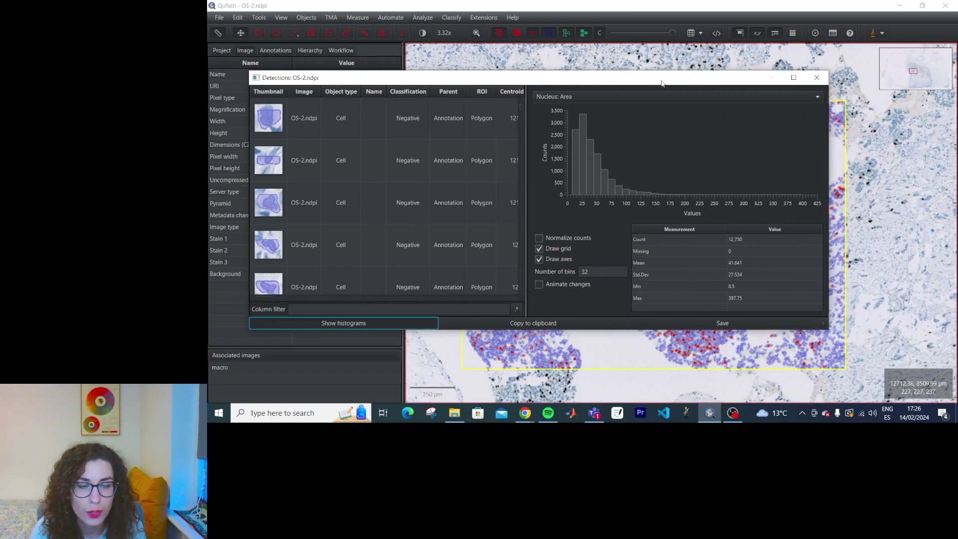
pyautogui.moveTo(662, 82); pyautogui.dragTo(676, 238)
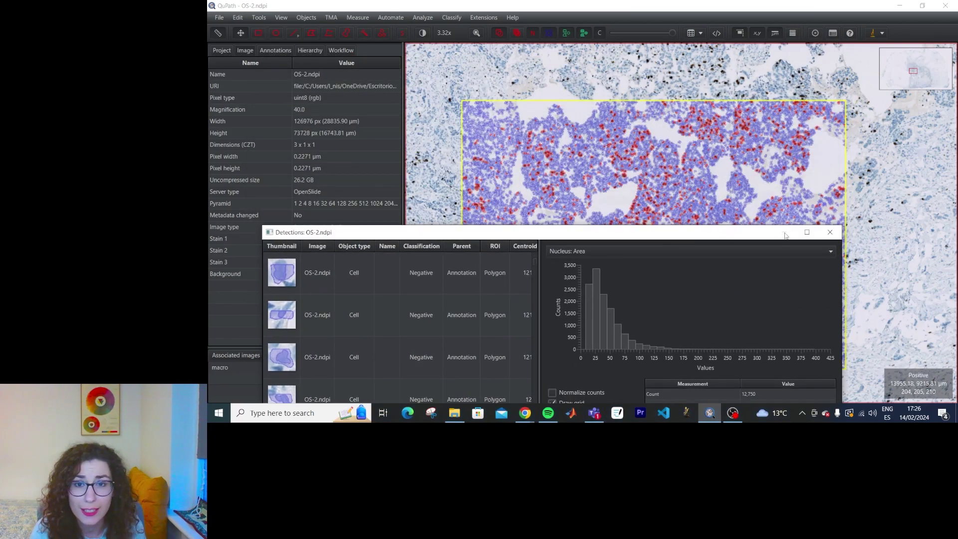
pyautogui.click(580, 221)
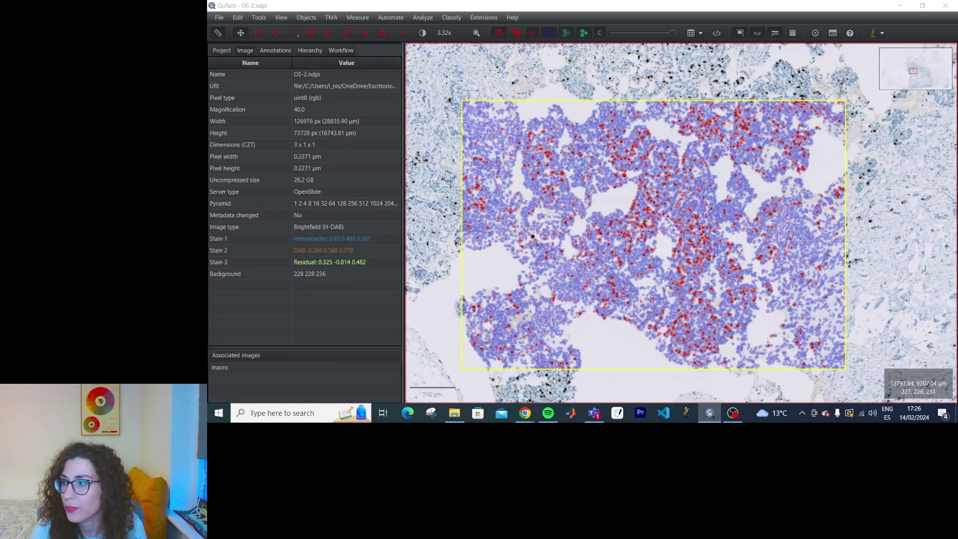
# Open the measurement maps and colour the detected cells by Nucleus: Area
pyautogui.click(359, 18)
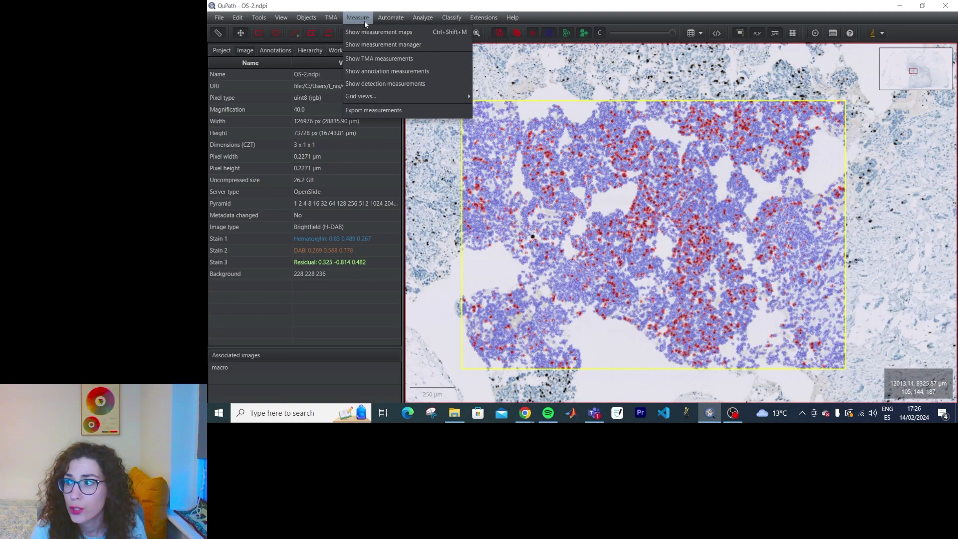
pyautogui.click(365, 31)
pyautogui.moveTo(569, 73); pyautogui.dragTo(768, 105)
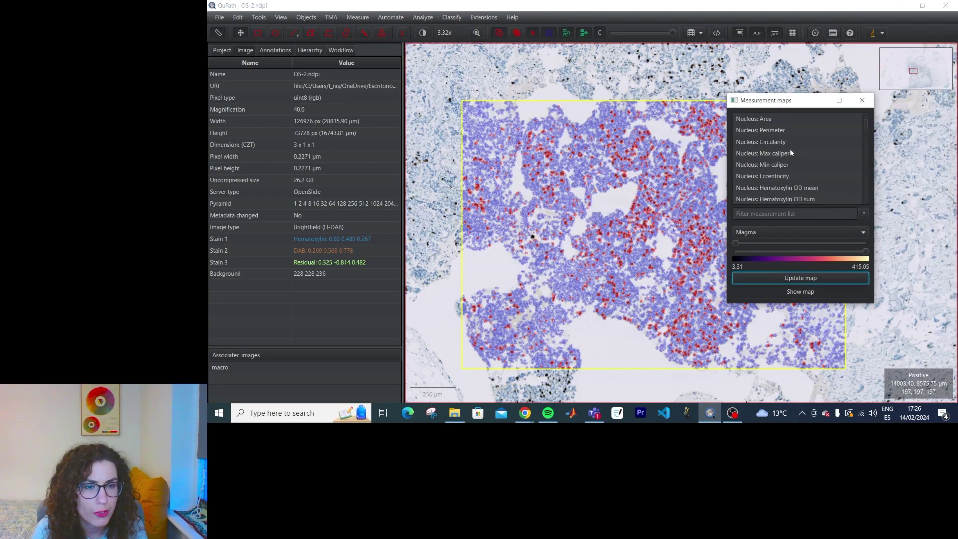
pyautogui.click(781, 120)
# Try other colour maps on the Nucleus: Area map and return to Magma
pyautogui.click(807, 233)
pyautogui.click(769, 318)
pyautogui.click(789, 235)
pyautogui.click(761, 246)
pyautogui.click(774, 233)
pyautogui.click(748, 257)
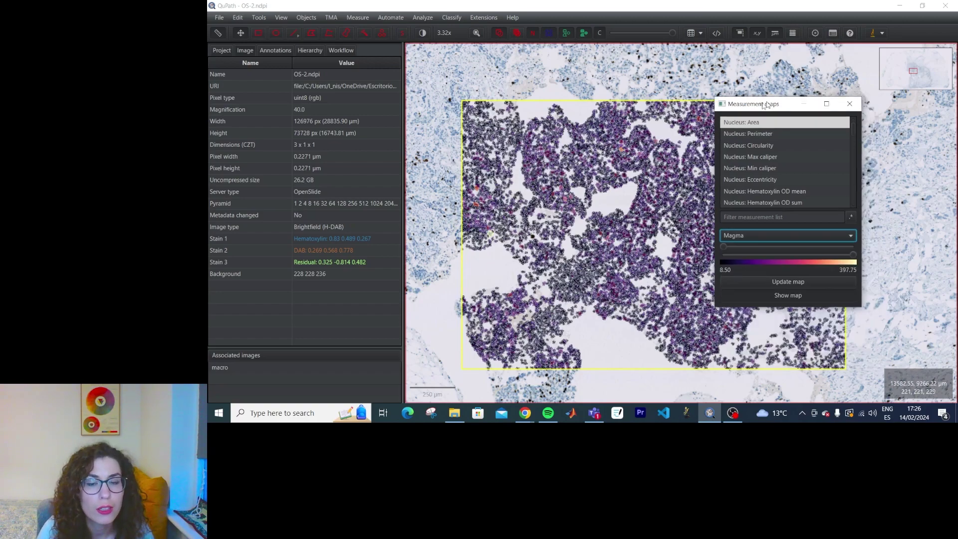
# Examine the cells coloured by nucleus area, both close up and across the whole annotation
pyautogui.moveTo(778, 100); pyautogui.dragTo(288, 122)
pyautogui.scroll(5, 725, 216)
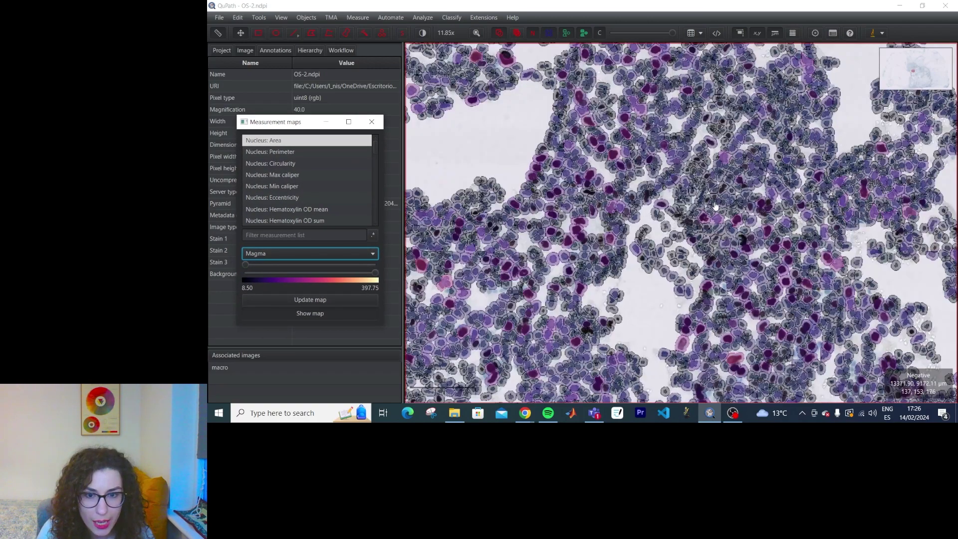
pyautogui.scroll(-5, 713, 206)
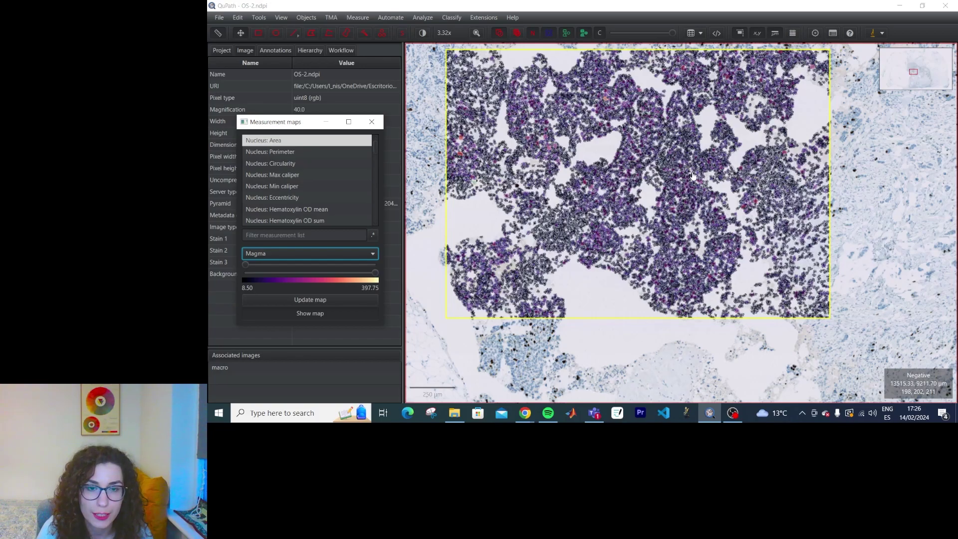
pyautogui.scroll(2, 646, 193)
pyautogui.scroll(-3, 646, 192)
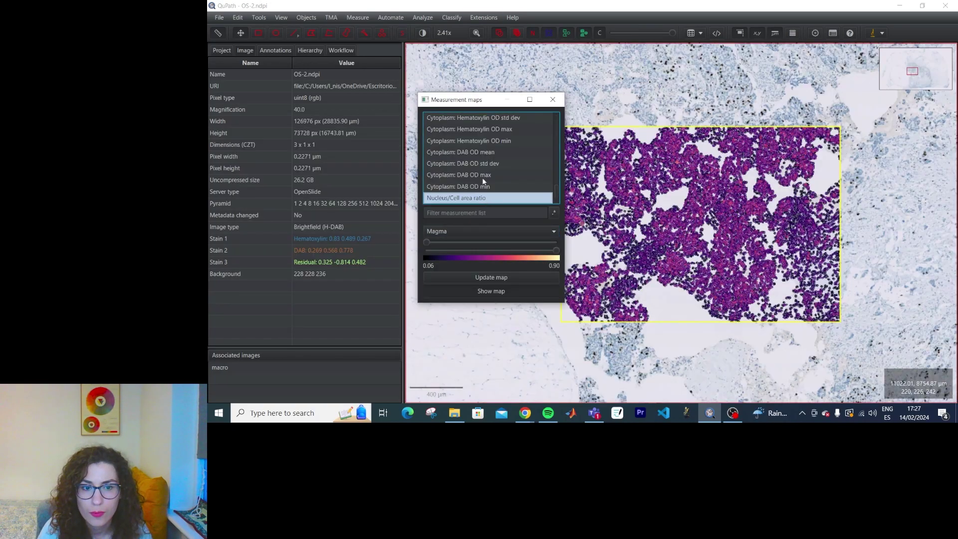
# Examine the Nucleus/Cell area ratio map across the annotated region, keeping the maps window clear of the cells
pyautogui.moveTo(490, 104); pyautogui.dragTo(419, 110)
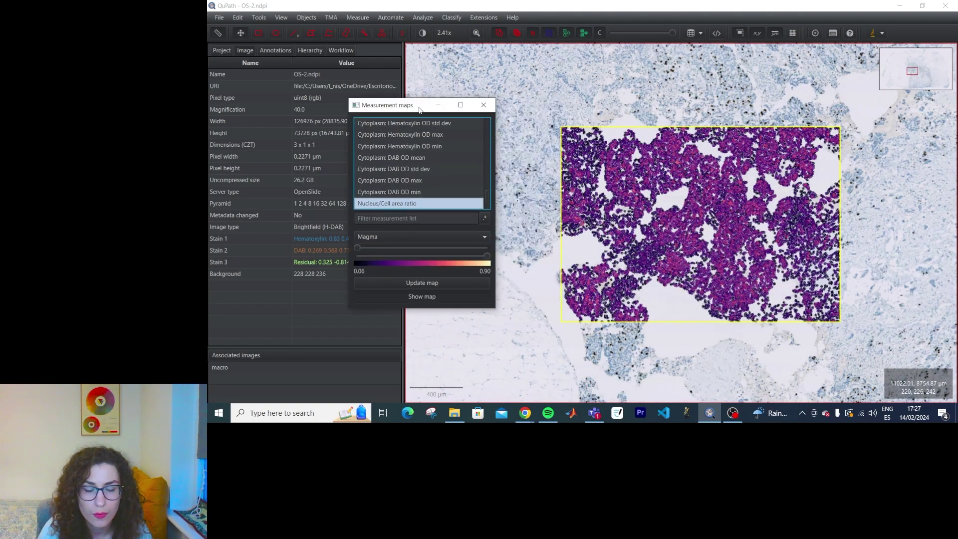
pyautogui.scroll(2, 716, 194)
pyautogui.scroll(-2, 716, 195)
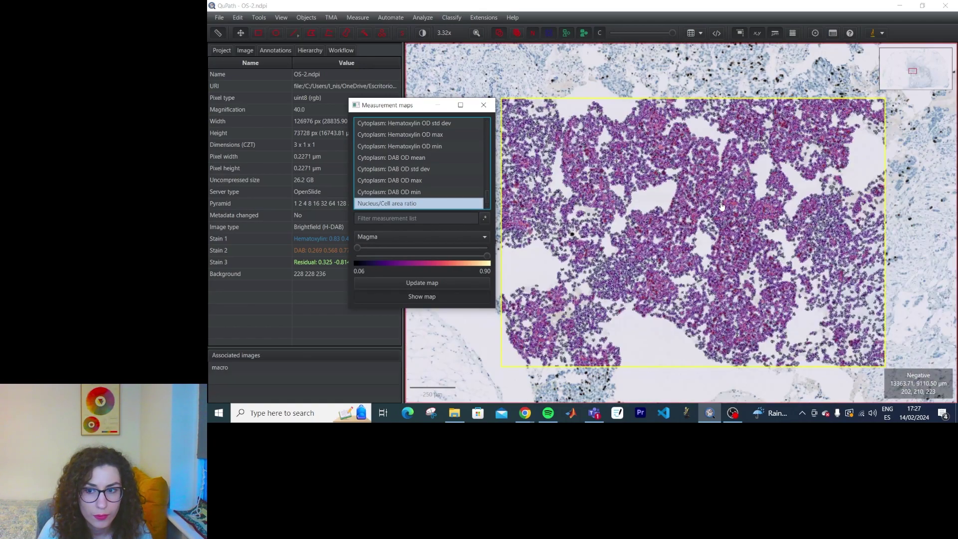
pyautogui.moveTo(392, 107); pyautogui.dragTo(468, 84)
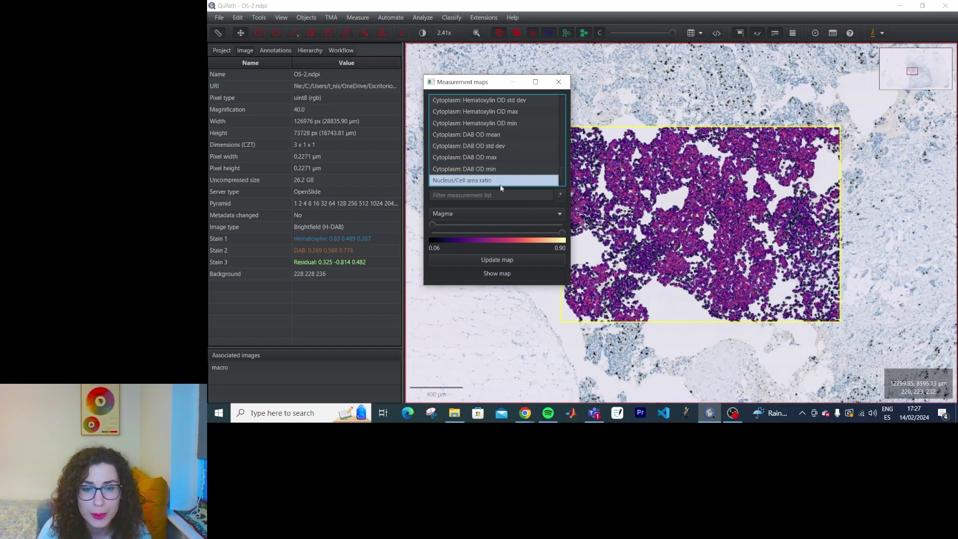
pyautogui.moveTo(490, 84); pyautogui.dragTo(412, 122)
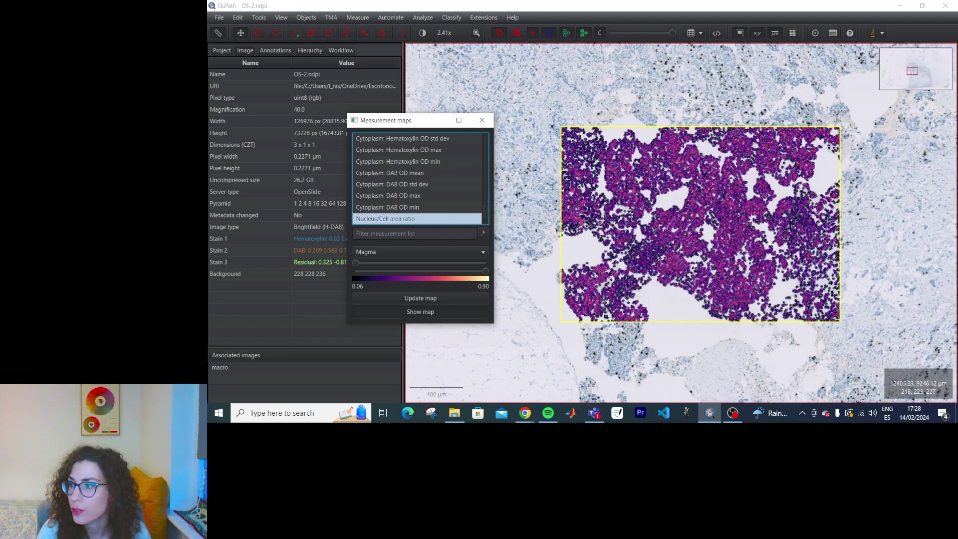
# Review the options for adding shape features and intensity features without calculating either
pyautogui.click(423, 19)
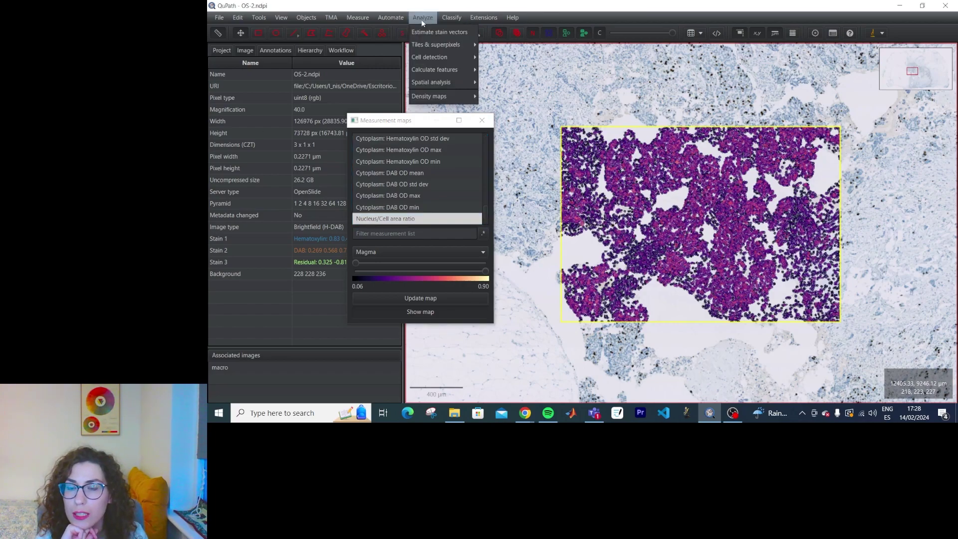
pyautogui.moveTo(442, 74)
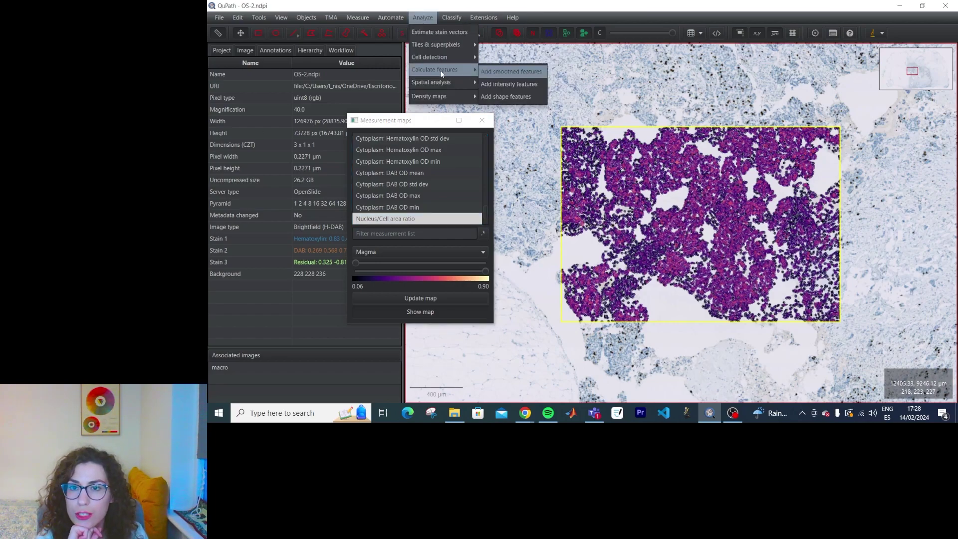
pyautogui.click(505, 97)
pyautogui.click(650, 291)
pyautogui.click(422, 19)
pyautogui.moveTo(432, 70)
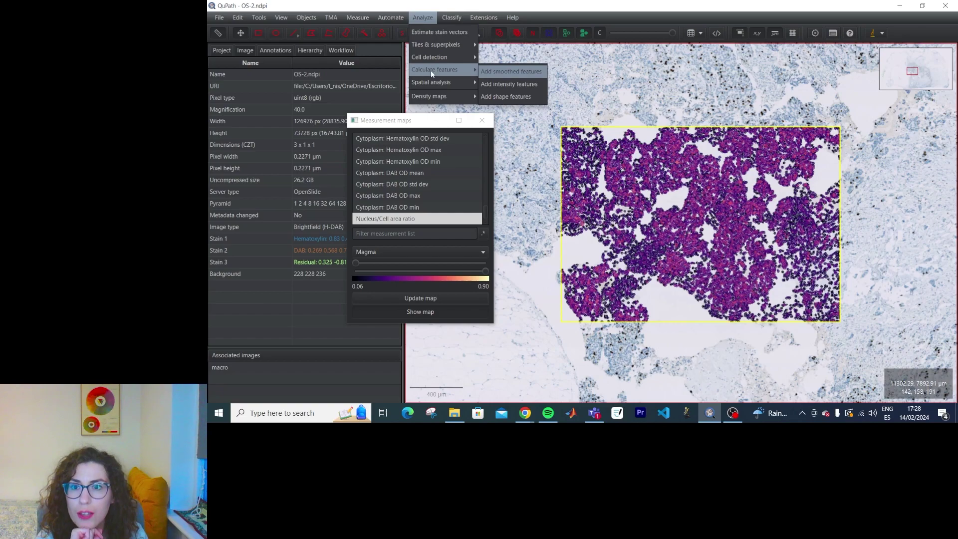
pyautogui.click(506, 82)
pyautogui.click(626, 121)
# Add smoothed object features to the detected cells with a radius (FWHM) of 50 µm
pyautogui.click(422, 17)
pyautogui.moveTo(436, 73)
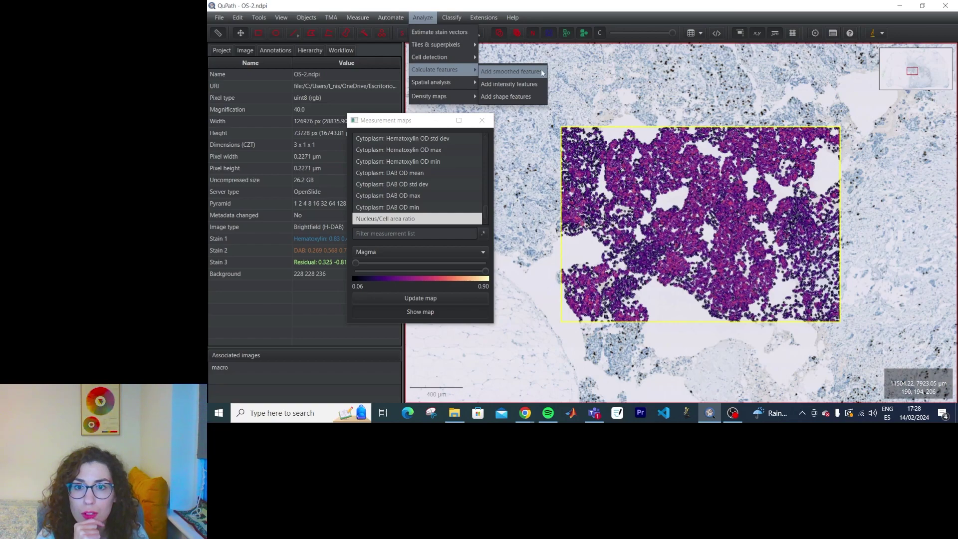
pyautogui.click(510, 71)
pyautogui.moveTo(587, 137); pyautogui.dragTo(559, 138)
pyautogui.write('50')
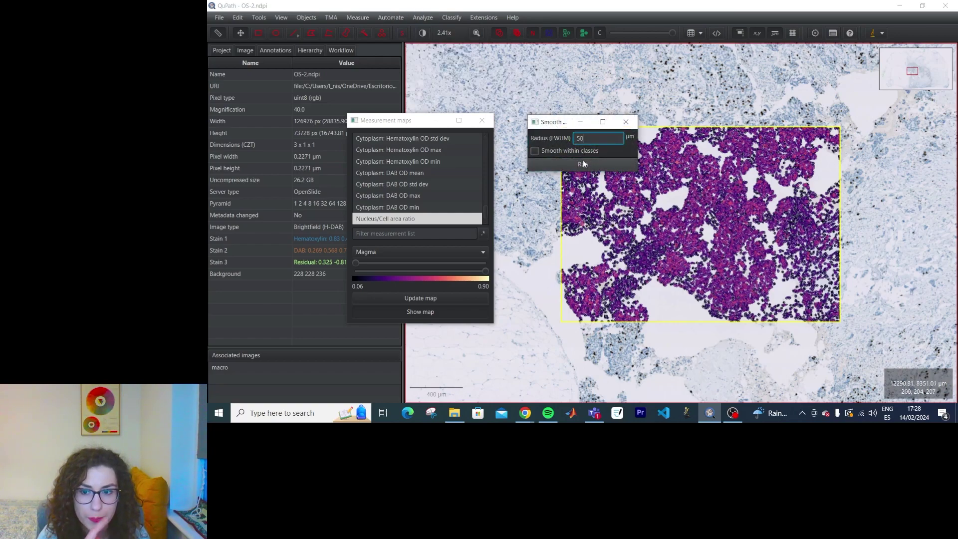
pyautogui.click(583, 161)
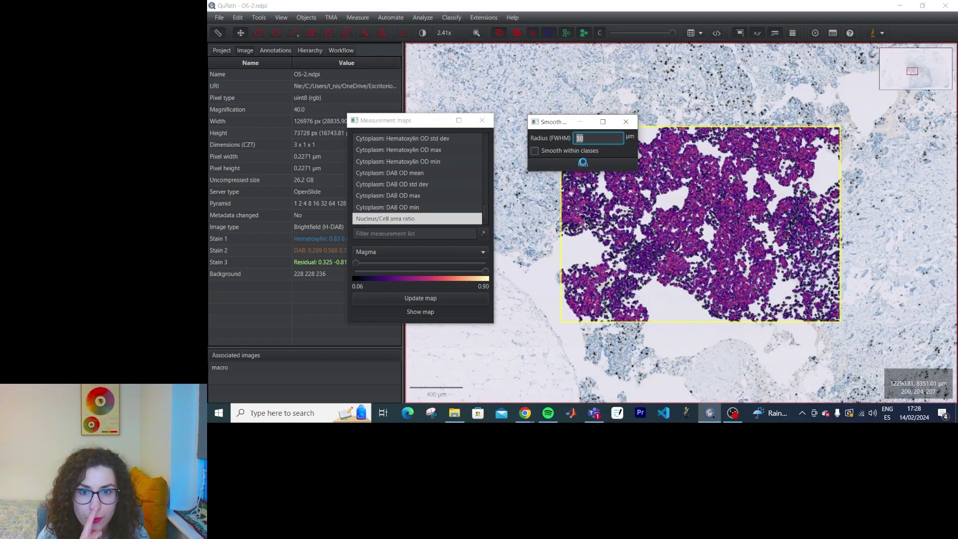
# Refresh the measurement map list and recolour the cells by Nucleus: Area
pyautogui.click(455, 297)
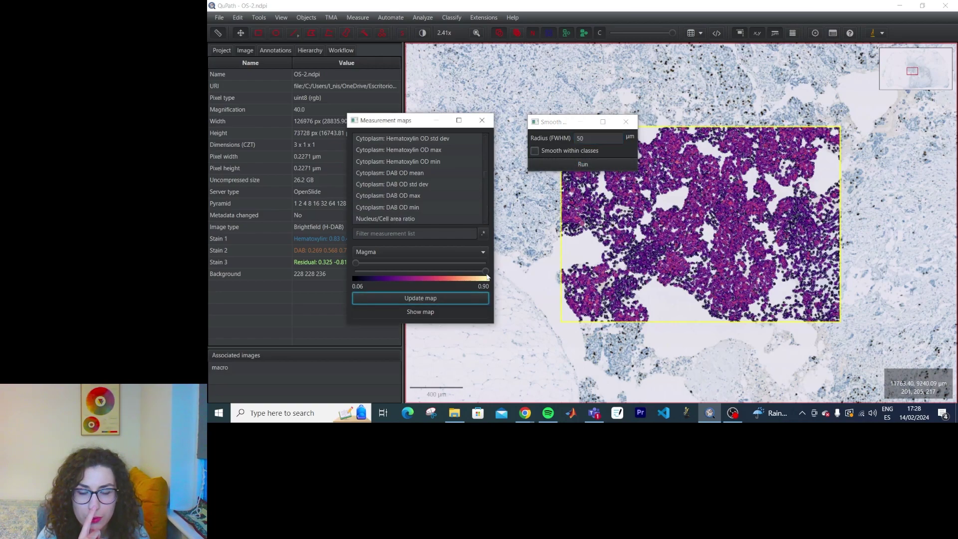
pyautogui.moveTo(563, 130); pyautogui.dragTo(465, 93)
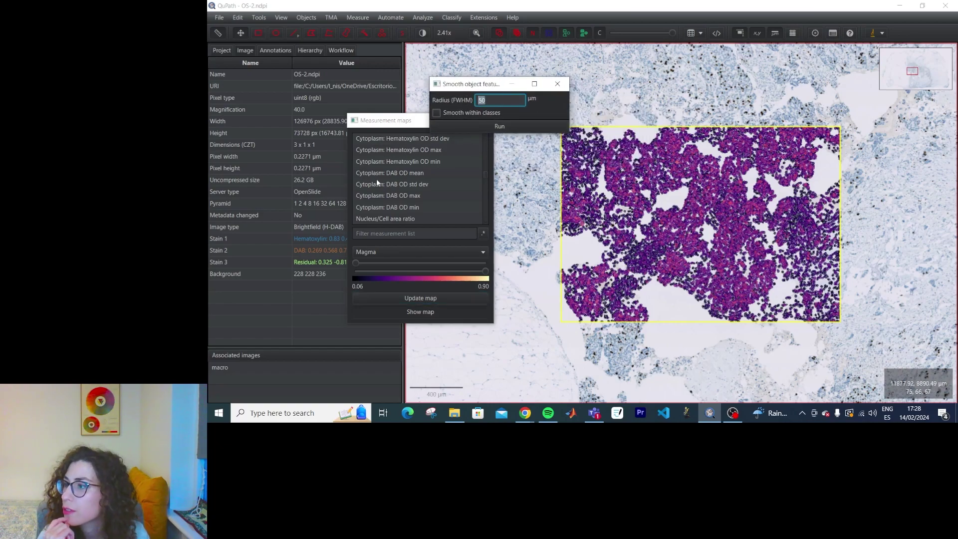
pyautogui.click(420, 298)
pyautogui.scroll(10, 435, 205)
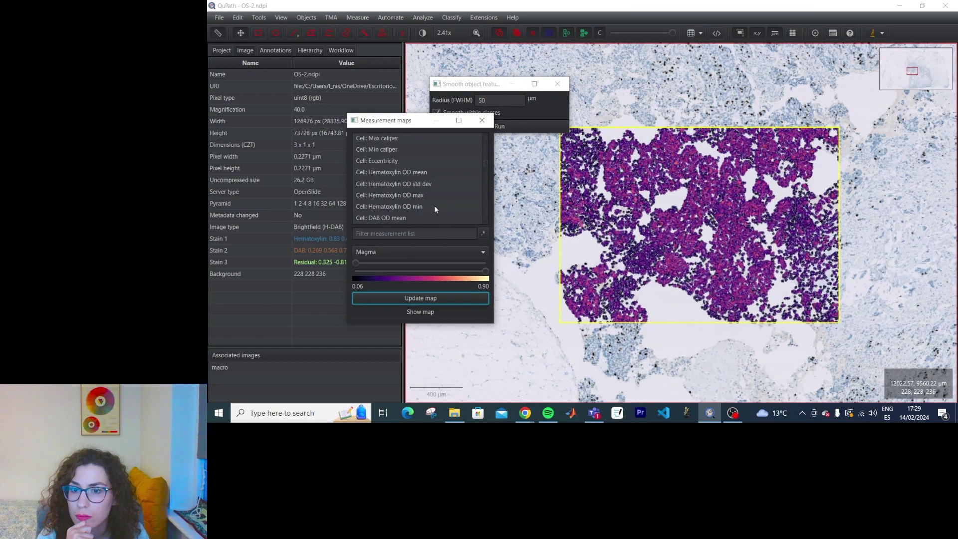
pyautogui.click(391, 141)
pyautogui.click(395, 297)
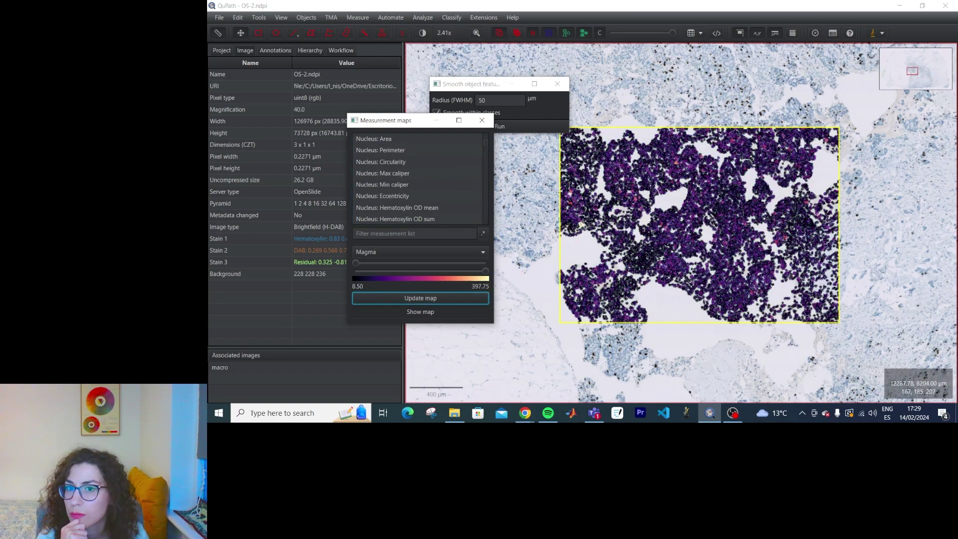
# Delete the existing annotation together with its descendant cell detections
pyautogui.hotkey('alt', 'Tab')
pyautogui.press('Tab')
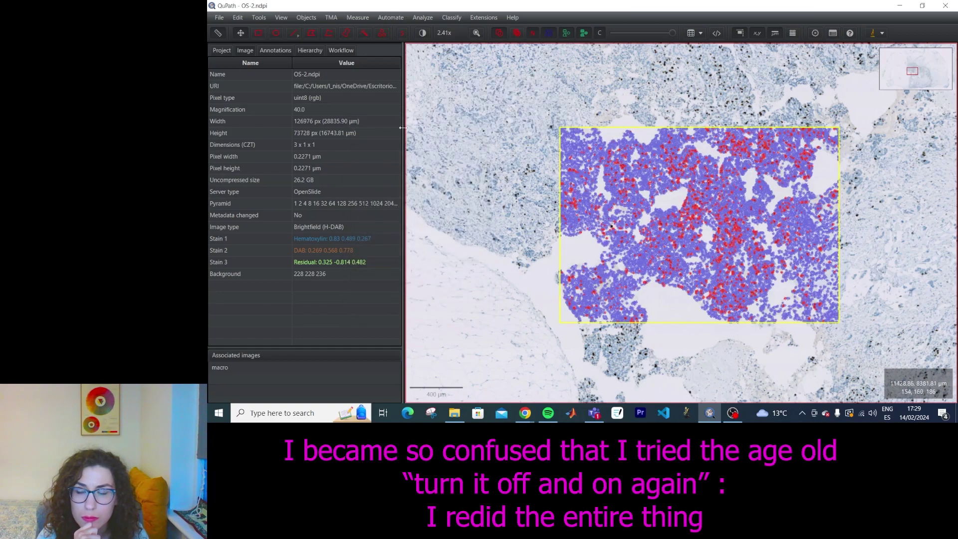
pyautogui.click(267, 51)
pyautogui.click(273, 221)
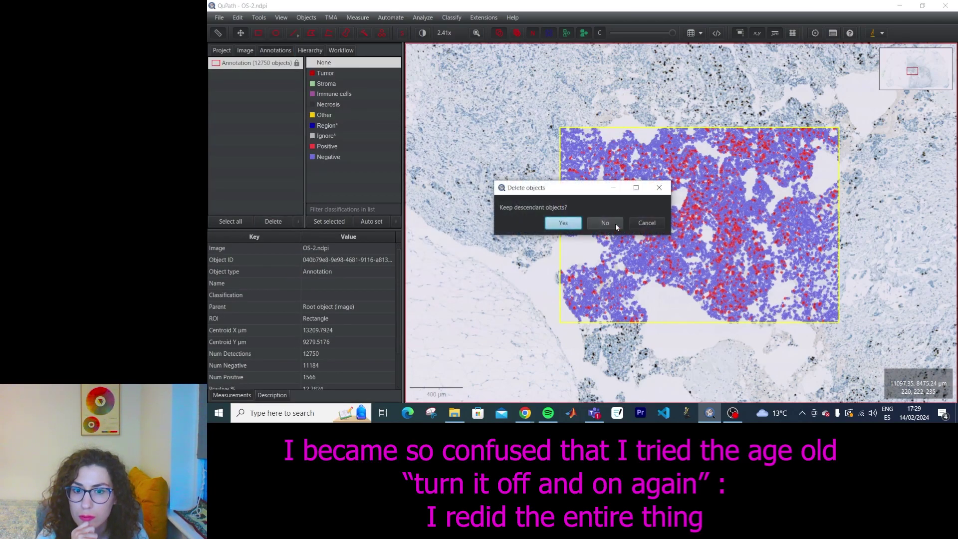
pyautogui.click(616, 223)
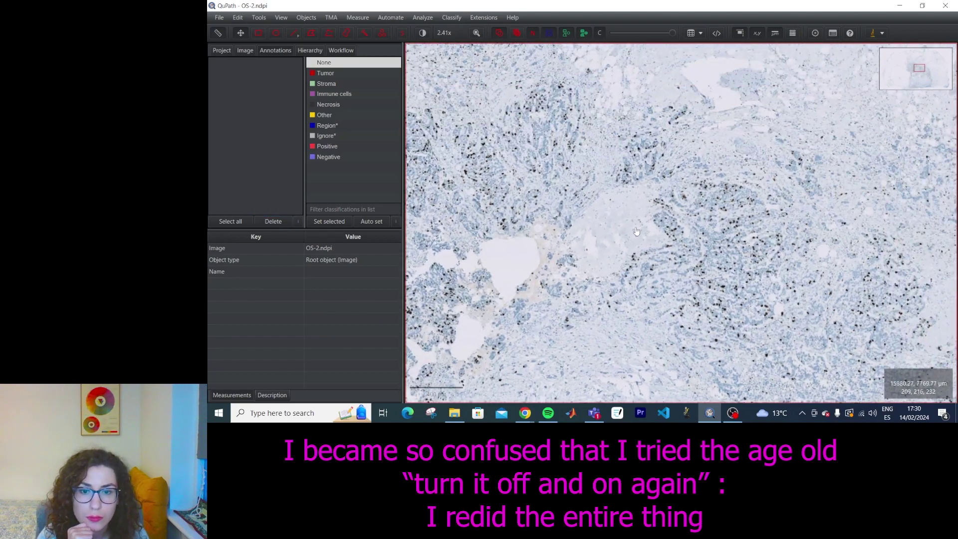
# Draw a new rectangular annotation of about 3.1 mm² and run positive cell detection in it using Optical density sum
pyautogui.click(258, 33)
pyautogui.moveTo(470, 178)
pyautogui.mouseDown()
pyautogui.moveTo(723, 353)
pyautogui.moveTo(764, 356)
pyautogui.mouseUp()
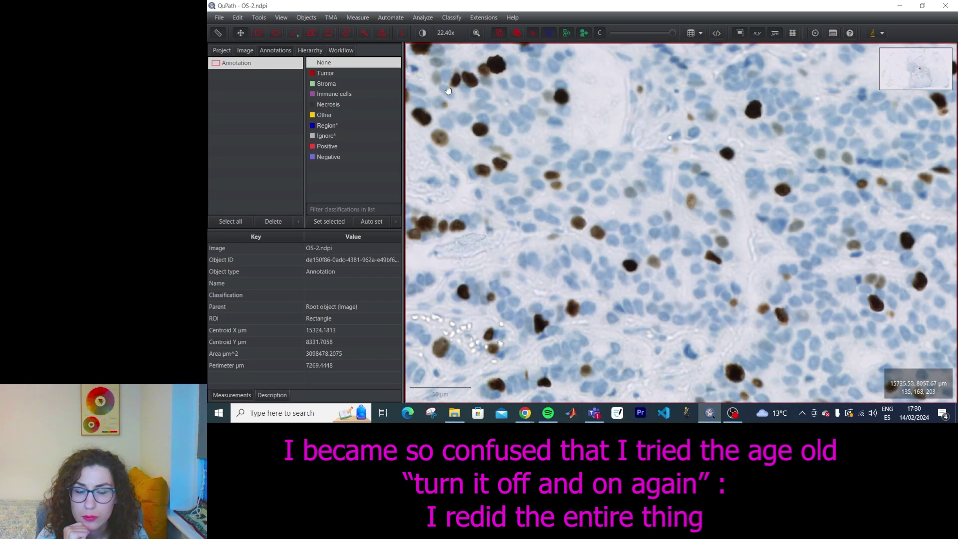
pyautogui.click(423, 18)
pyautogui.moveTo(443, 60)
pyautogui.click(509, 72)
pyautogui.click(614, 56)
pyautogui.click(583, 79)
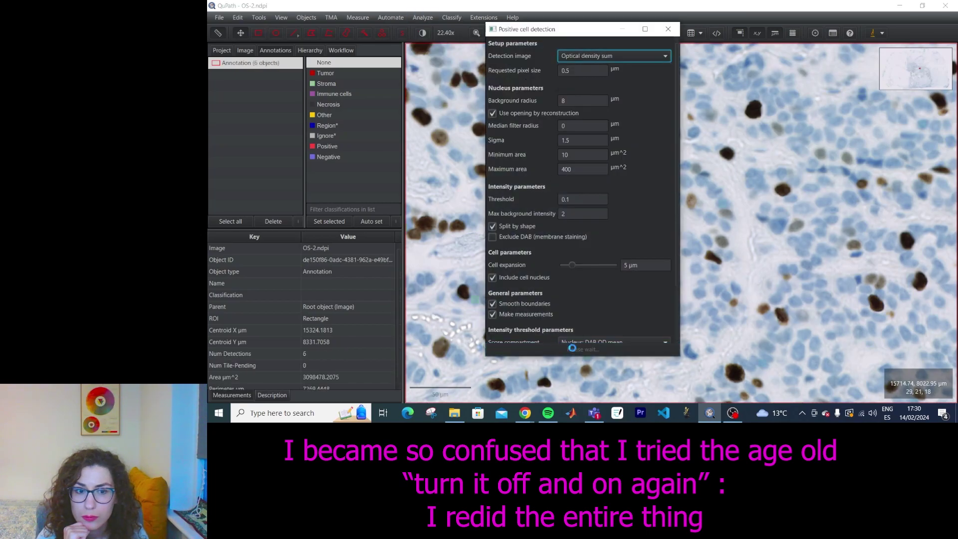
pyautogui.click(573, 350)
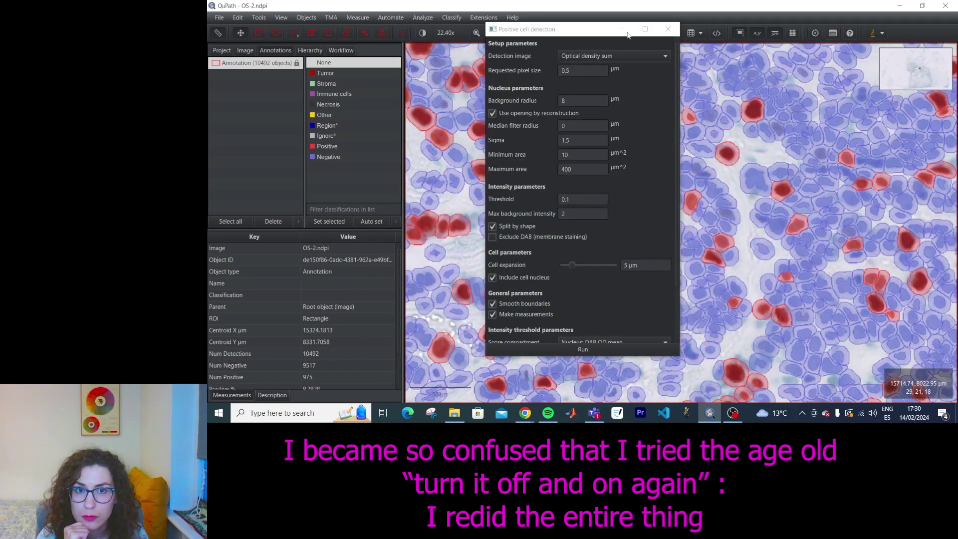
# Colour the newly detected cells by Nucleus/Cell area ratio with the Magma measurement map, keeping the windows clear of the region
pyautogui.moveTo(574, 29); pyautogui.dragTo(264, 66)
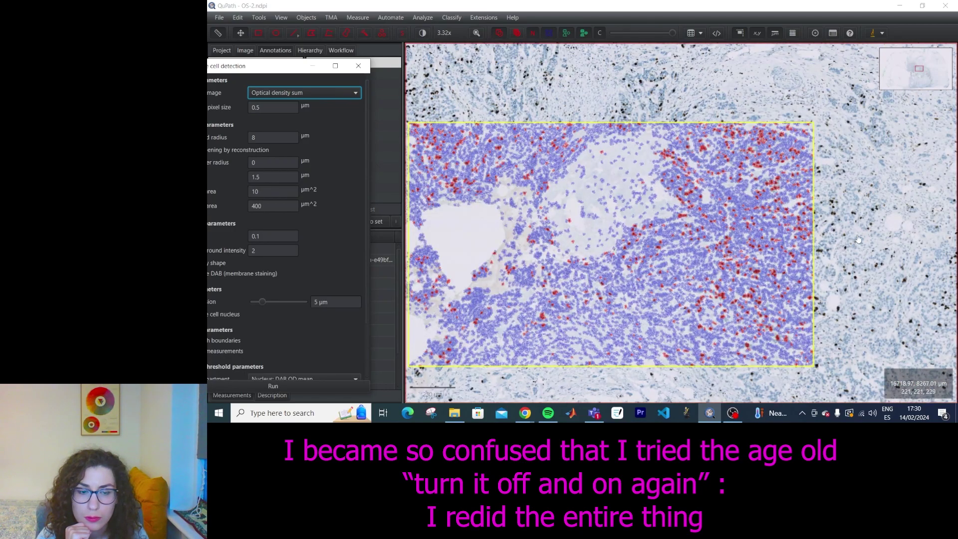
pyautogui.moveTo(480, 149); pyautogui.dragTo(535, 142)
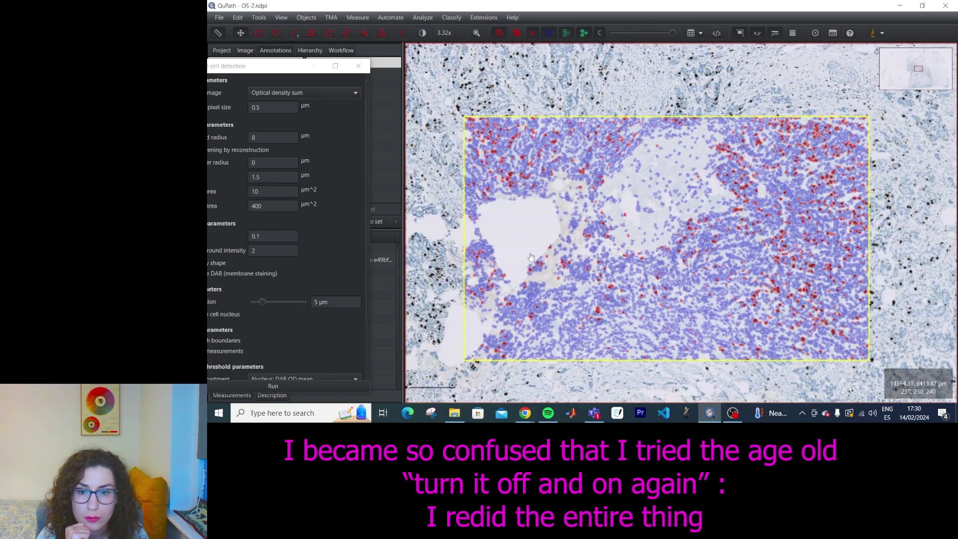
pyautogui.click(459, 18)
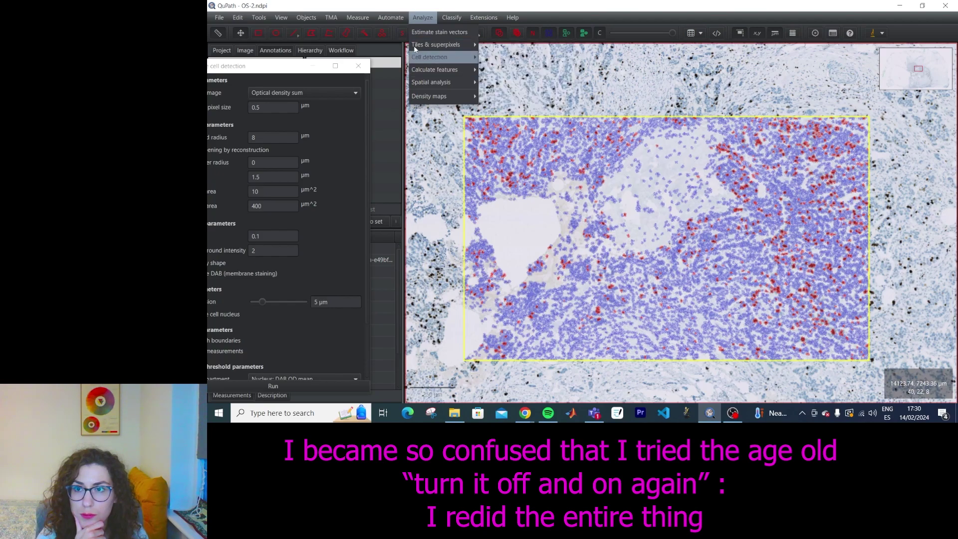
pyautogui.click(362, 31)
pyautogui.moveTo(572, 69); pyautogui.dragTo(336, 104)
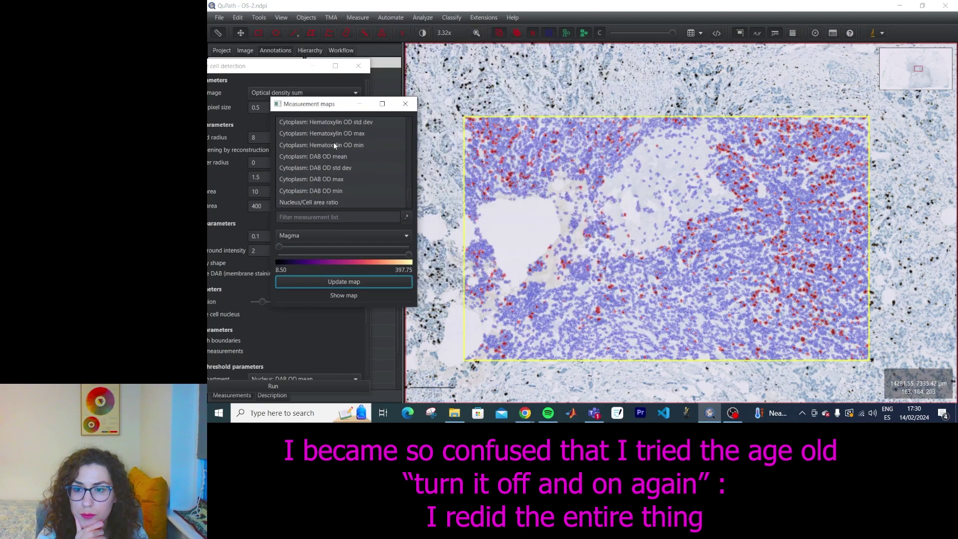
pyautogui.click(317, 201)
pyautogui.moveTo(279, 246)
pyautogui.mouseDown()
pyautogui.moveTo(382, 247)
pyautogui.moveTo(279, 246)
pyautogui.mouseUp()
pyautogui.click(310, 278)
# Add smoothed object features to the detected cells with a radius (FWHM) of 100 µm
pyautogui.click(417, 17)
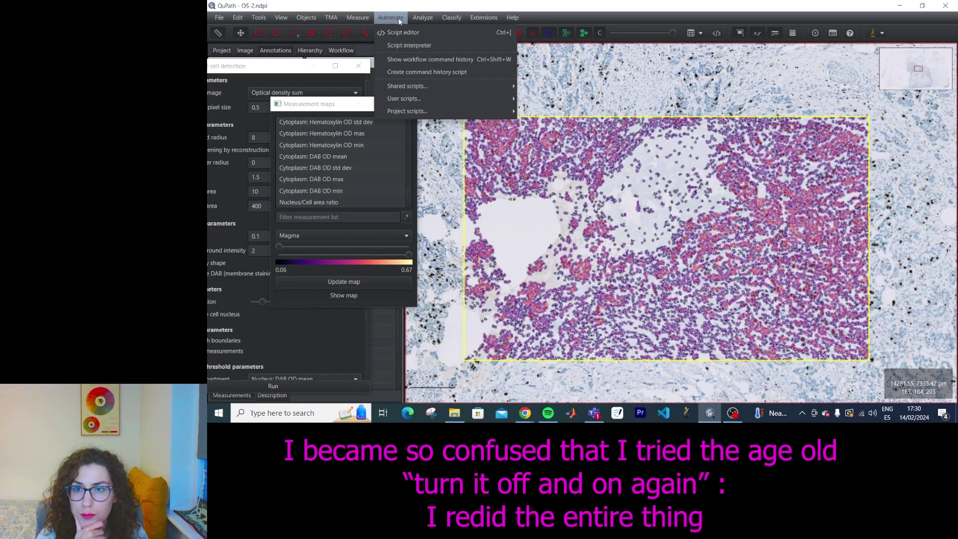
pyautogui.moveTo(449, 70)
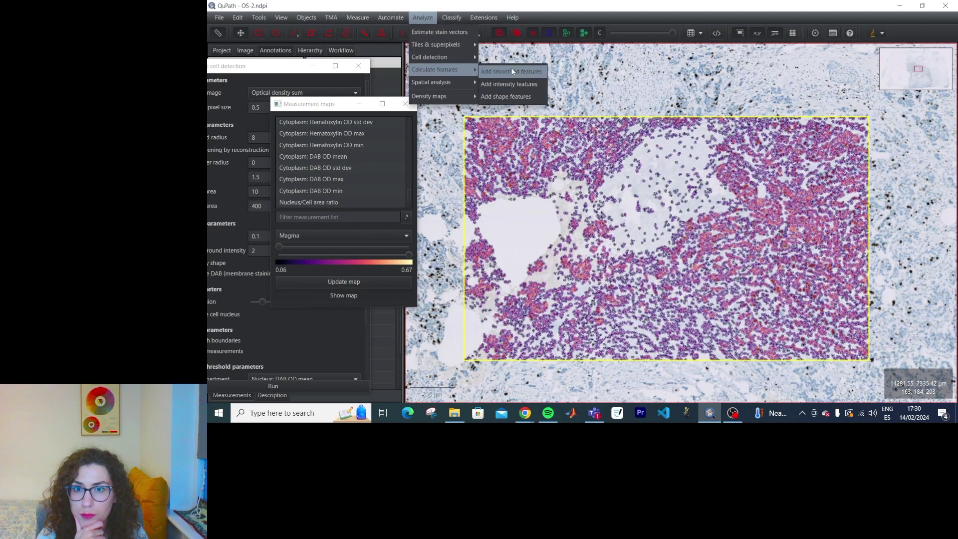
pyautogui.click(514, 90)
pyautogui.doubleClick(567, 139)
pyautogui.write('100')
pyautogui.click(582, 163)
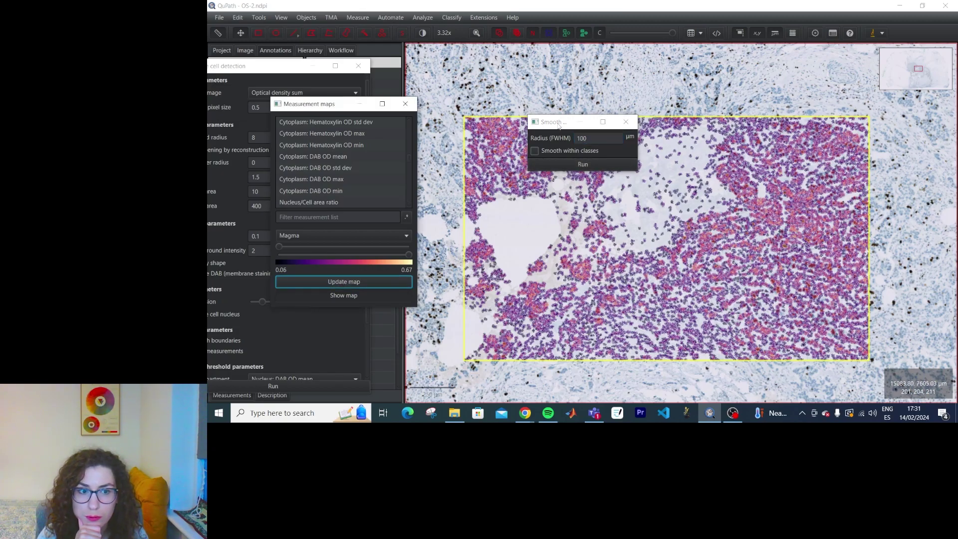
# Set the smoothing radius (FWHM) to 1 µm and update the measurement map
pyautogui.scroll(2, 765, 220)
pyautogui.scroll(-3, 765, 219)
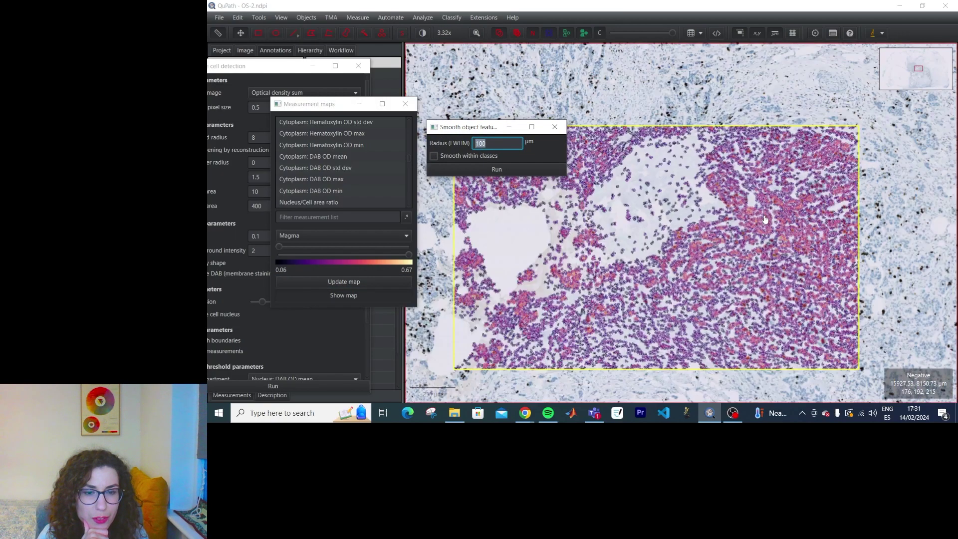
pyautogui.scroll(-2, 765, 220)
pyautogui.scroll(1, 851, 224)
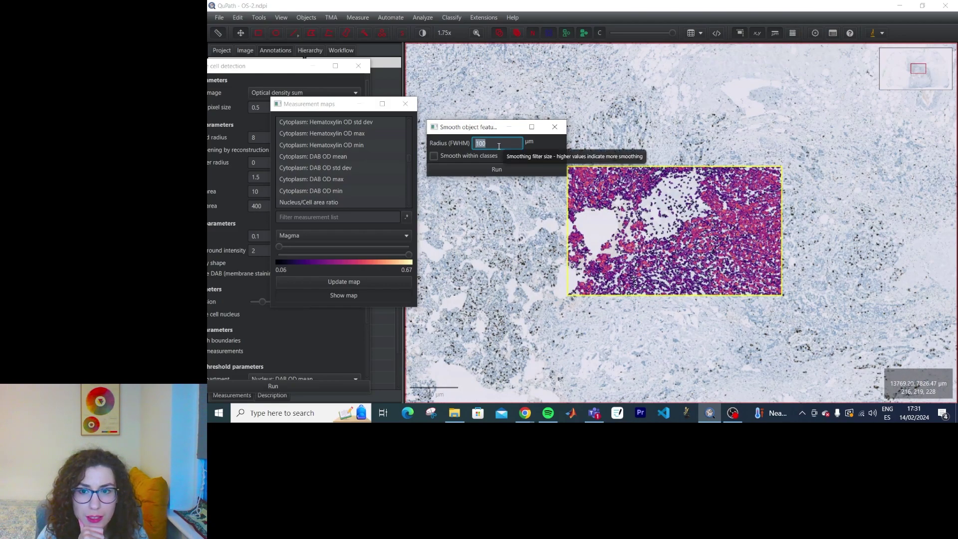
pyautogui.write('1')
pyautogui.click(344, 282)
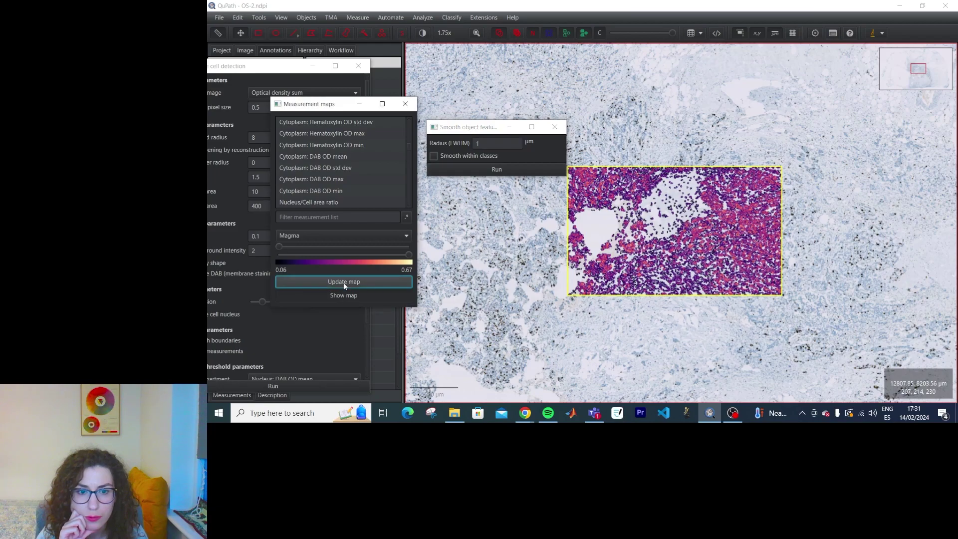
# Add smoothed object features with a radius (FWHM) of 500 µm and update the measurement map
pyautogui.doubleClick(468, 142)
pyautogui.write('500')
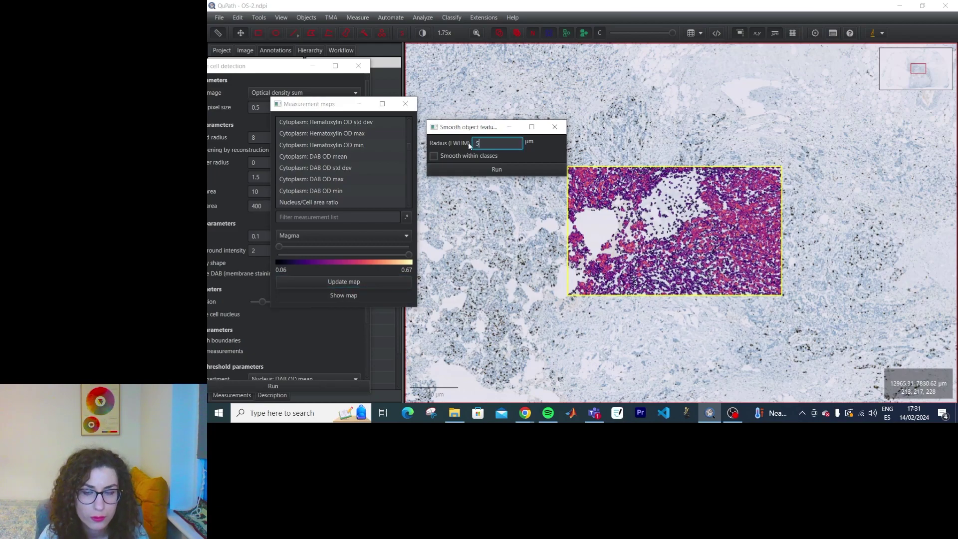
pyautogui.click(488, 170)
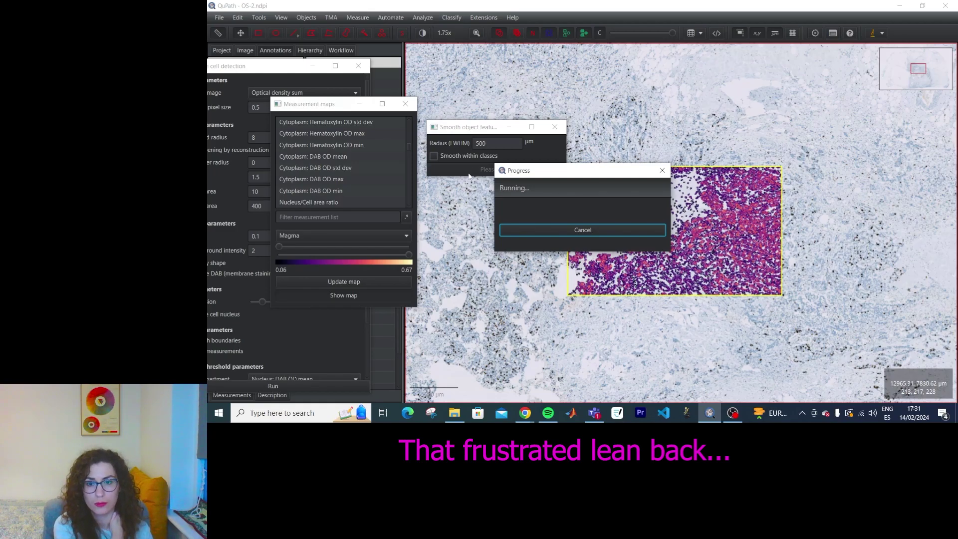
pyautogui.click(368, 281)
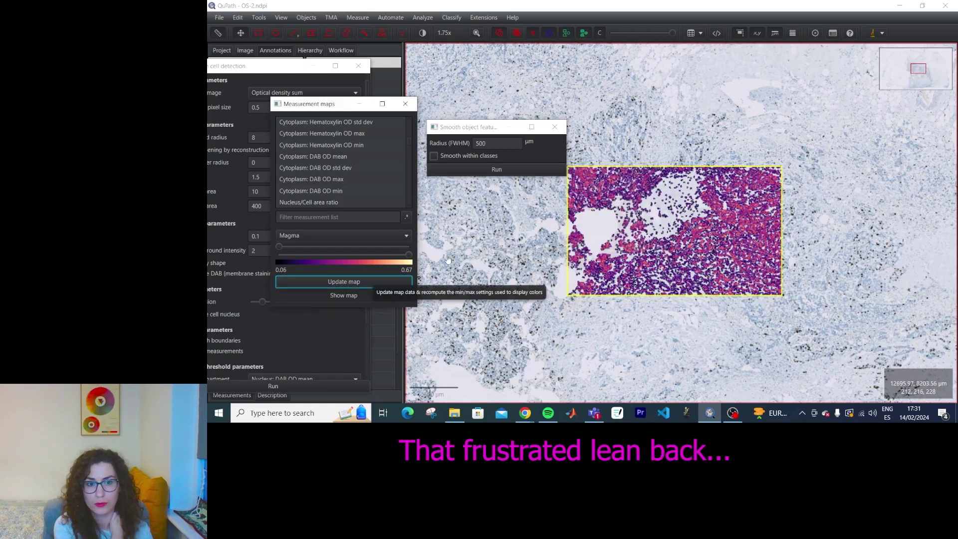
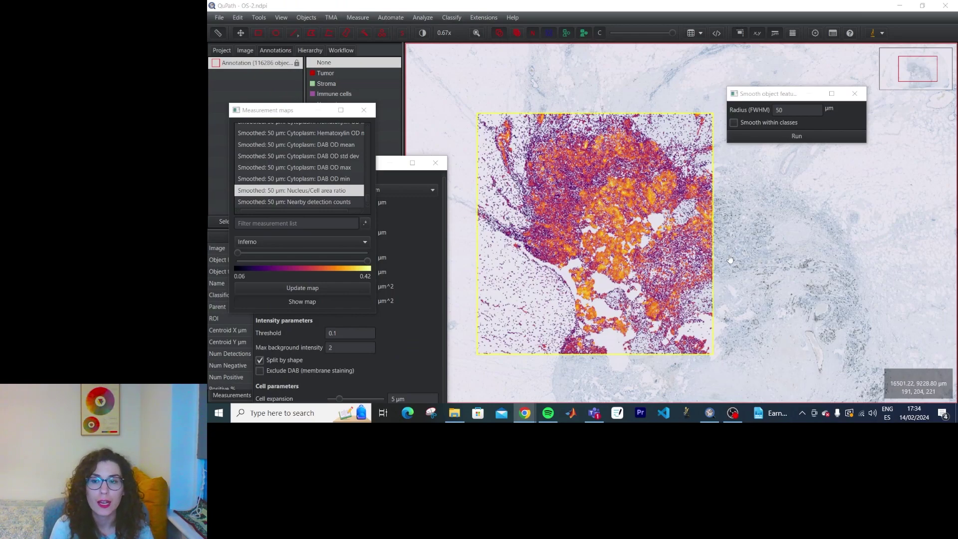
# Browse the smoothed 50 µm measurements in the measurement map list, keeping the maps window clear of the cells
pyautogui.moveTo(279, 112); pyautogui.dragTo(424, 104)
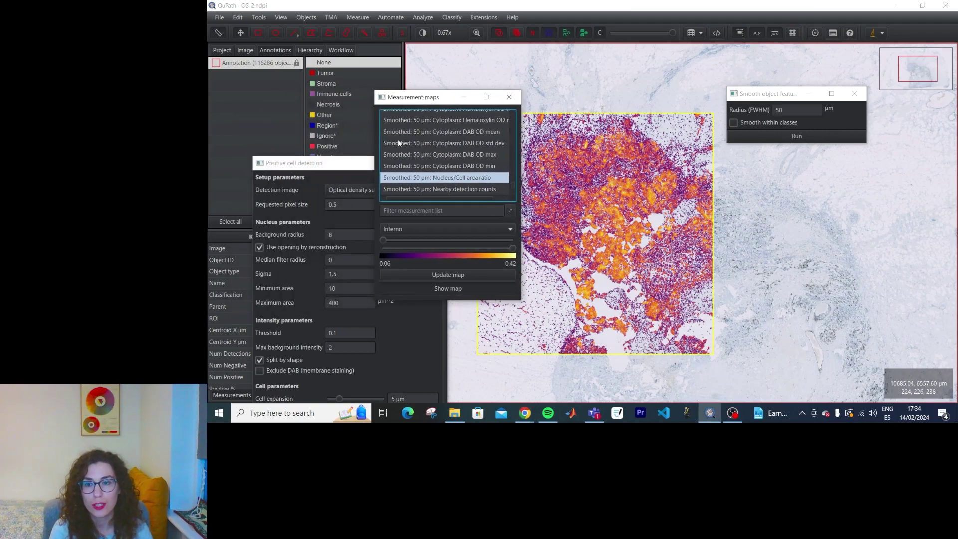
pyautogui.scroll(-3, 434, 162)
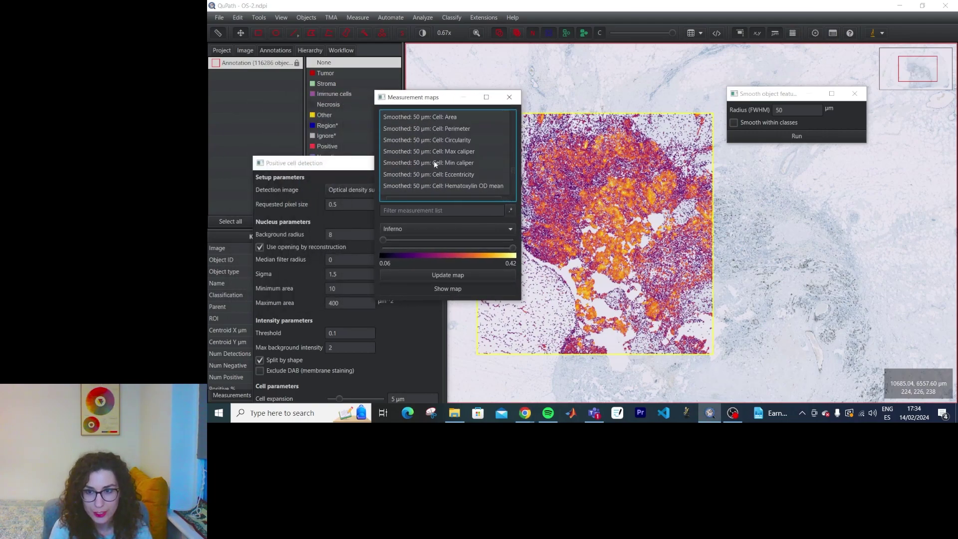
pyautogui.scroll(3, 434, 162)
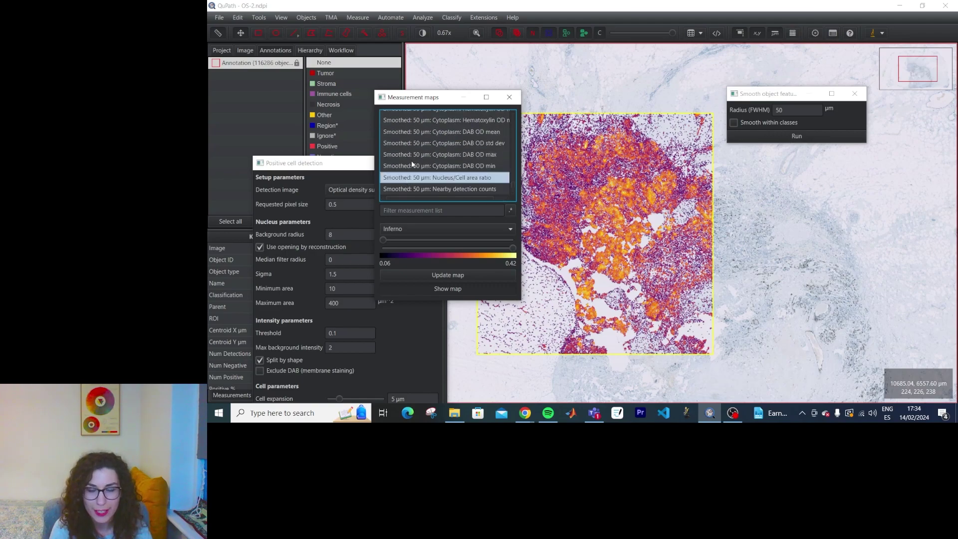
pyautogui.moveTo(436, 99); pyautogui.dragTo(375, 108)
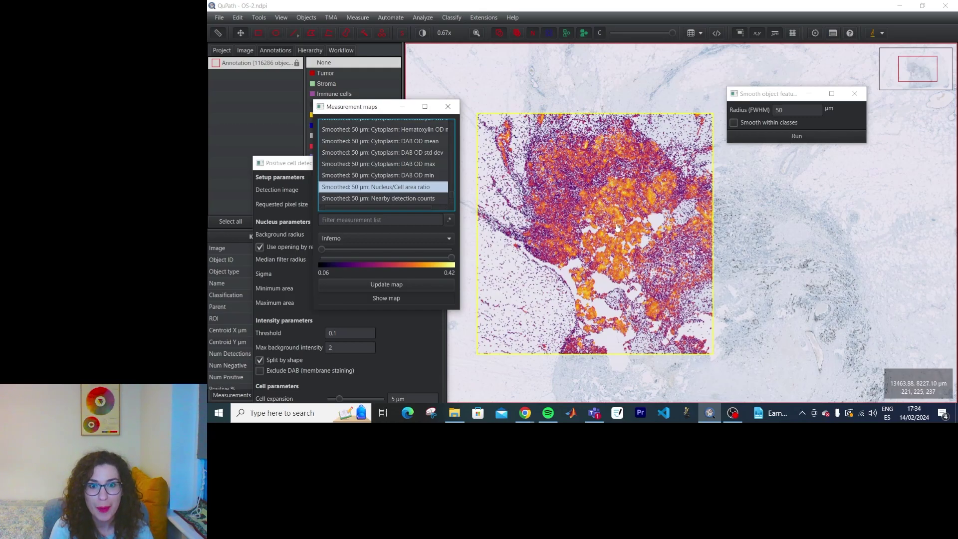
# Examine the Smoothed 50 µm: Nucleus/Cell area ratio map across the annotated region, both as an overview and in detail
pyautogui.scroll(5, 617, 228)
pyautogui.scroll(-5, 669, 240)
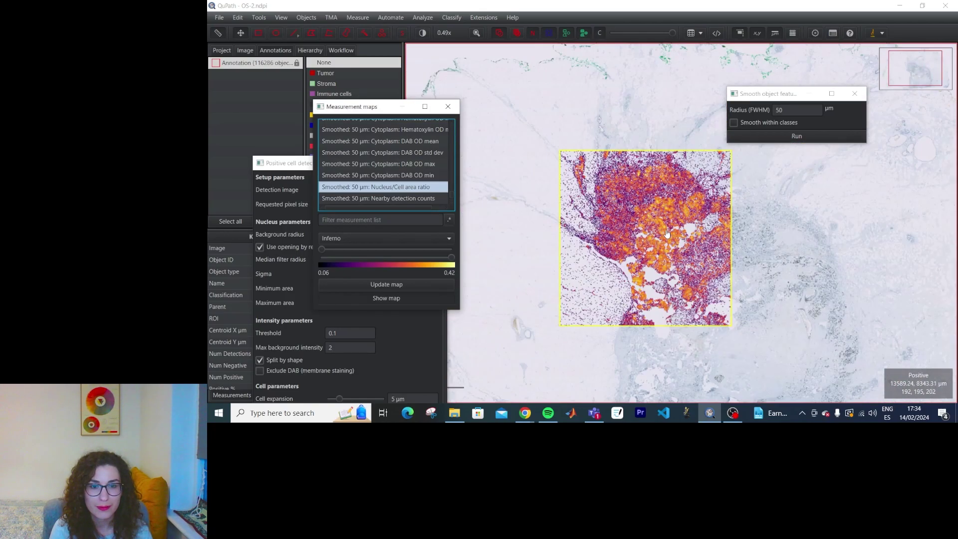
pyautogui.scroll(2, 812, 248)
pyautogui.scroll(-1, 813, 248)
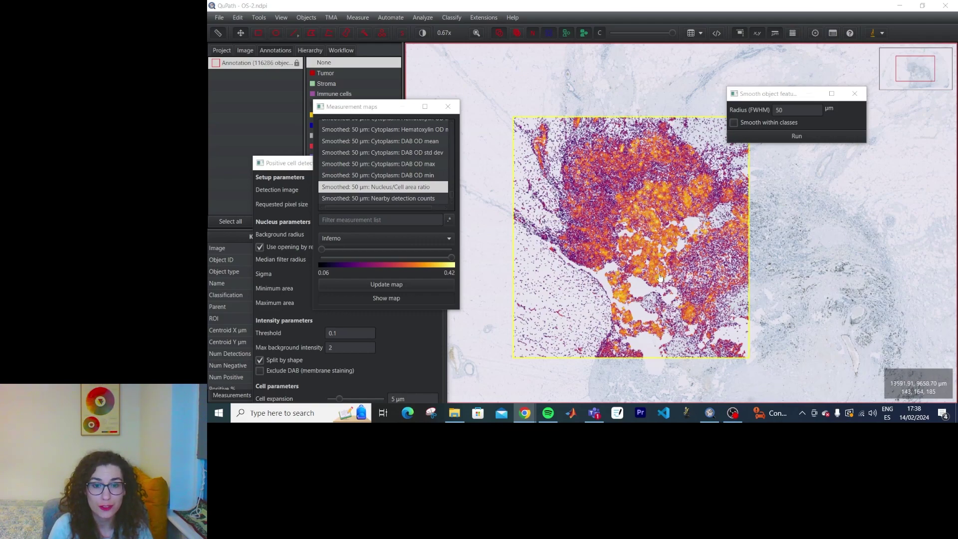
pyautogui.scroll(5, 657, 204)
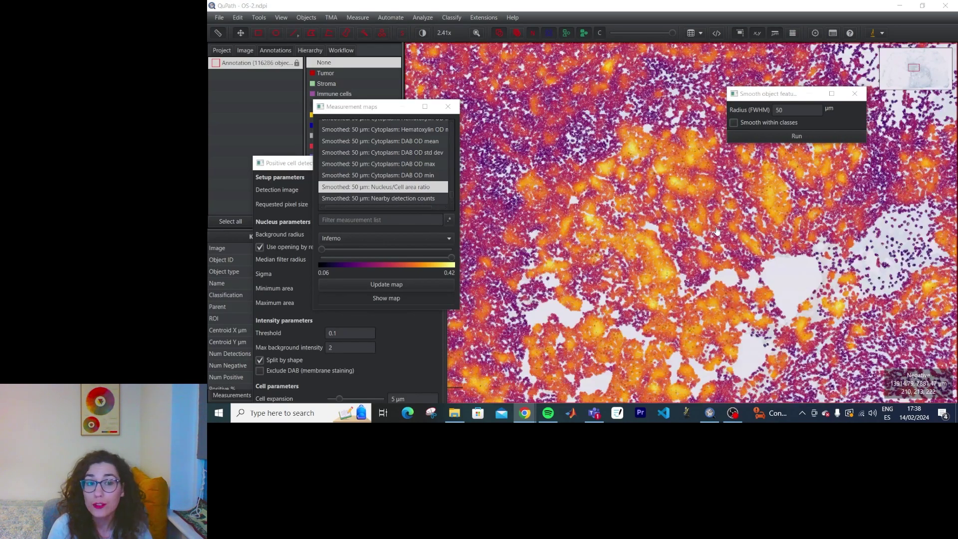
pyautogui.scroll(-5, 704, 272)
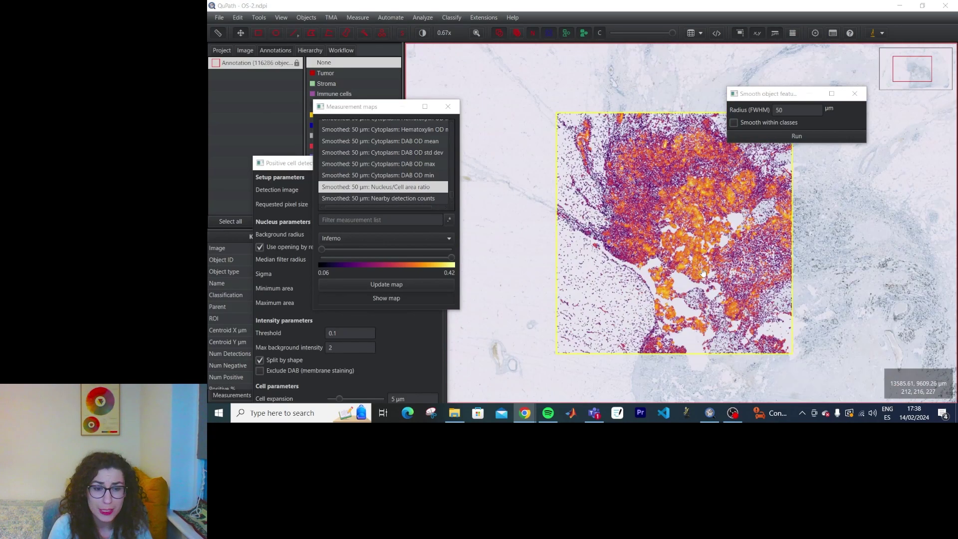
pyautogui.scroll(5, 648, 221)
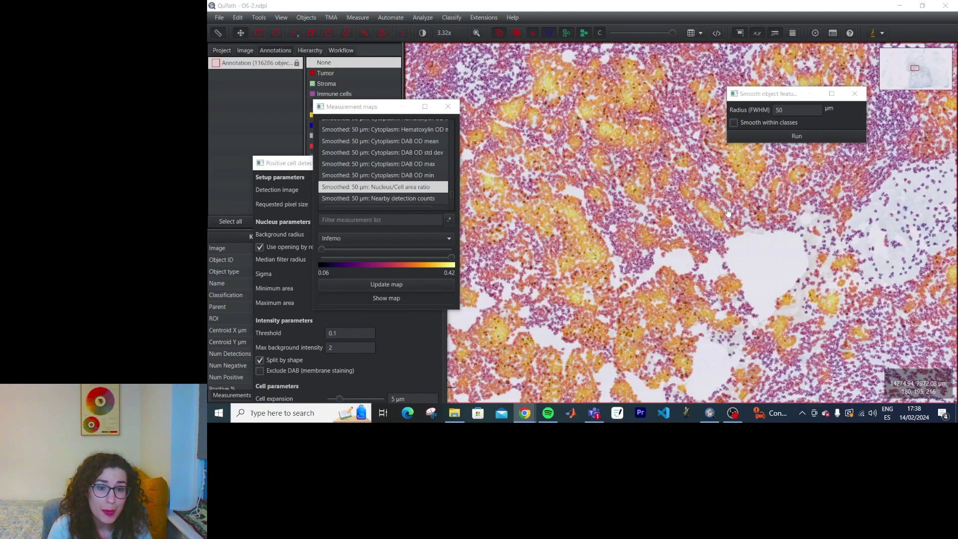
pyautogui.scroll(-5, 682, 233)
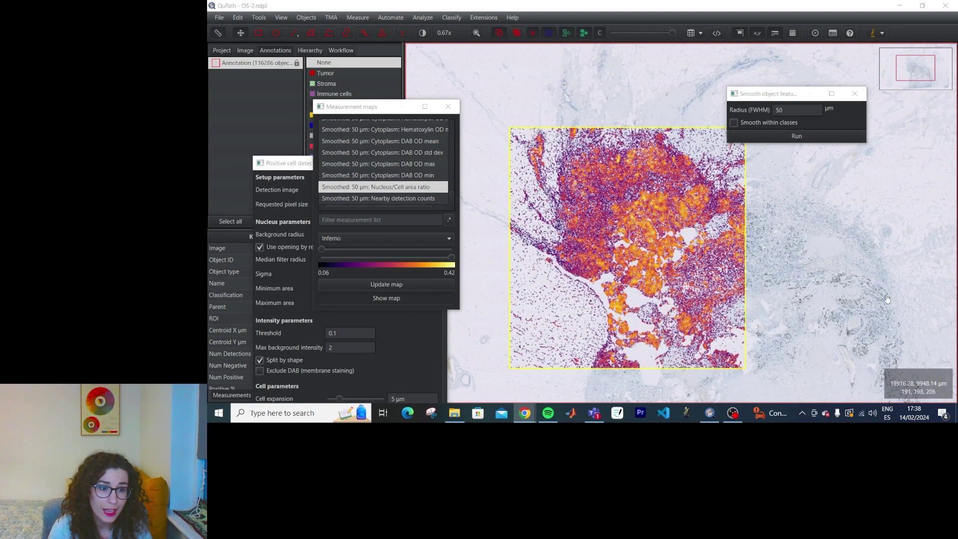
pyautogui.scroll(4, 674, 219)
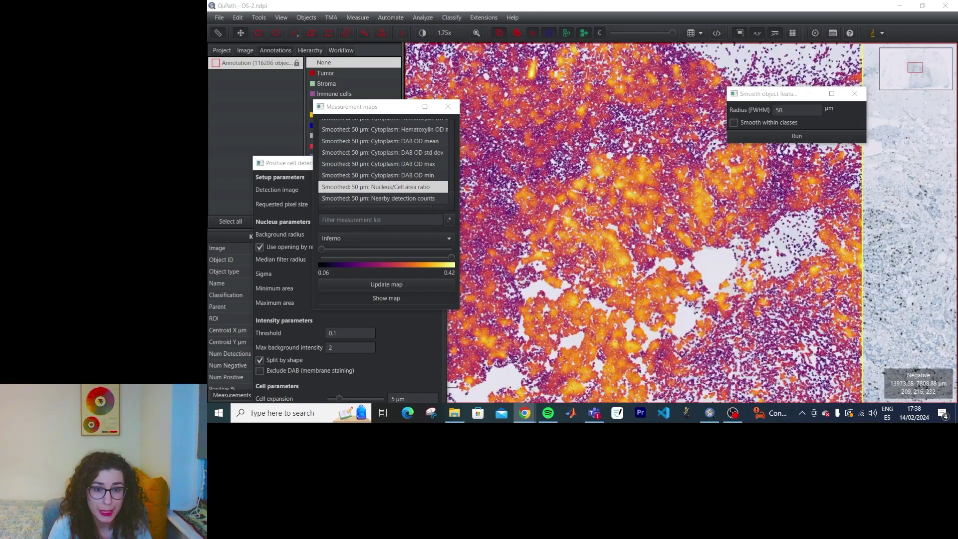
pyautogui.scroll(2, 657, 228)
pyautogui.scroll(-2, 658, 229)
# Fade out the cell overlay, close the smoothing window, and brush a small curved annotation over stained cells inside the region
pyautogui.moveTo(672, 33); pyautogui.dragTo(613, 35)
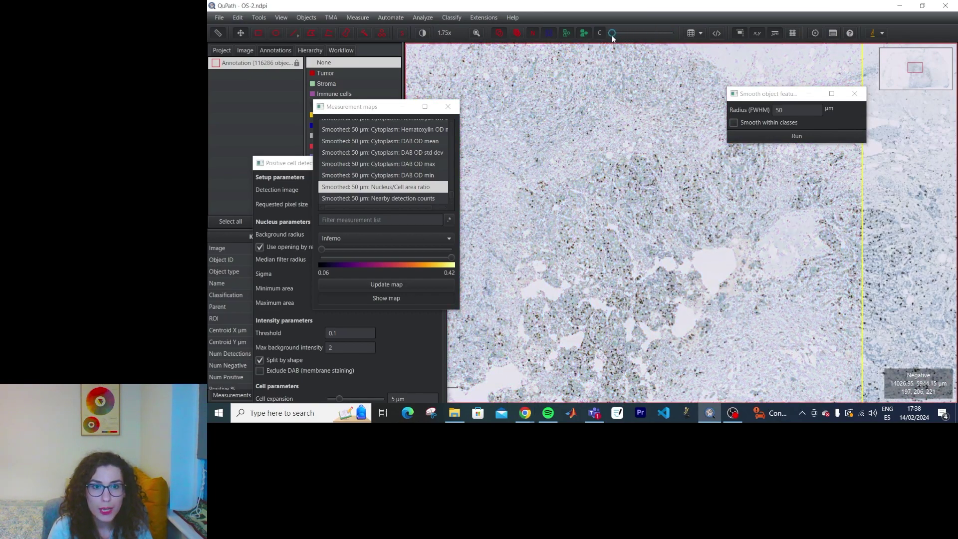
pyautogui.click(855, 93)
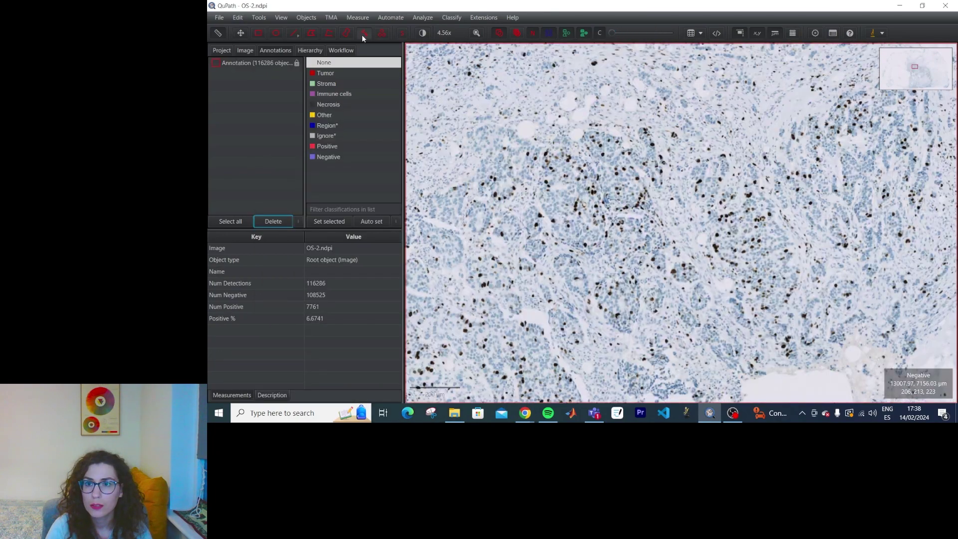
pyautogui.click(346, 33)
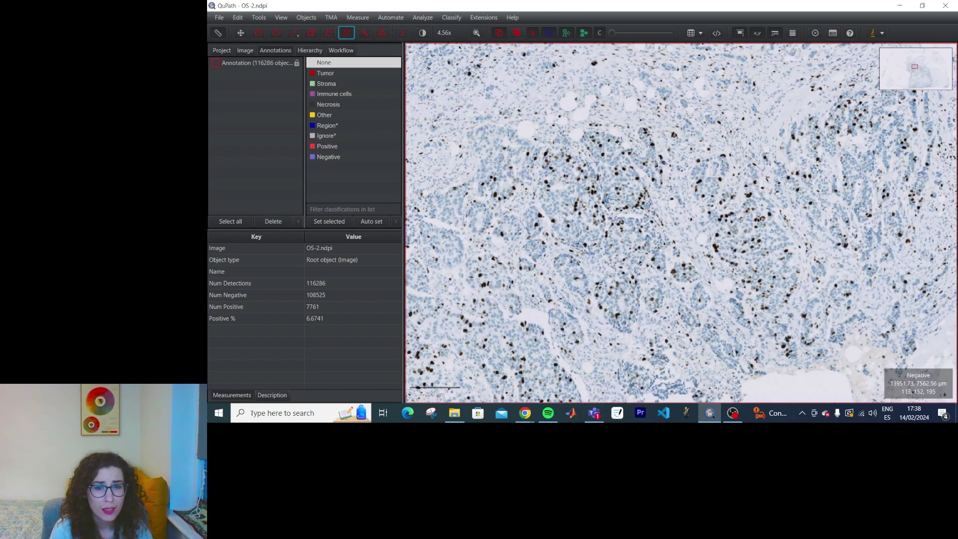
pyautogui.moveTo(641, 205)
pyautogui.mouseDown()
pyautogui.moveTo(618, 191)
pyautogui.moveTo(618, 161)
pyautogui.moveTo(596, 150)
pyautogui.mouseUp()
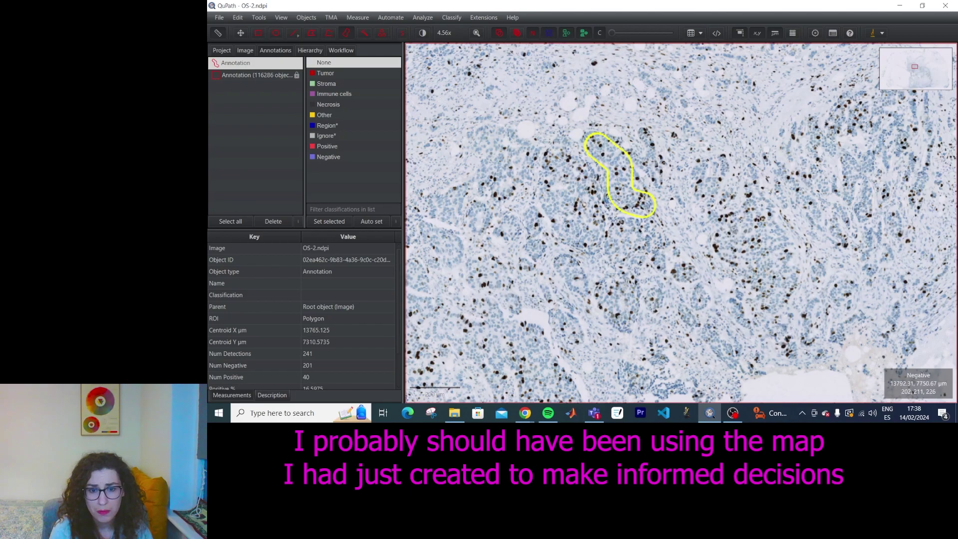
# Brush a second small rounded annotation over the tissue below the curved annotation and classify it as Tumor
pyautogui.moveTo(621, 274)
pyautogui.mouseDown()
pyautogui.moveTo(618, 314)
pyautogui.moveTo(627, 294)
pyautogui.mouseUp()
pyautogui.rightClick(627, 294)
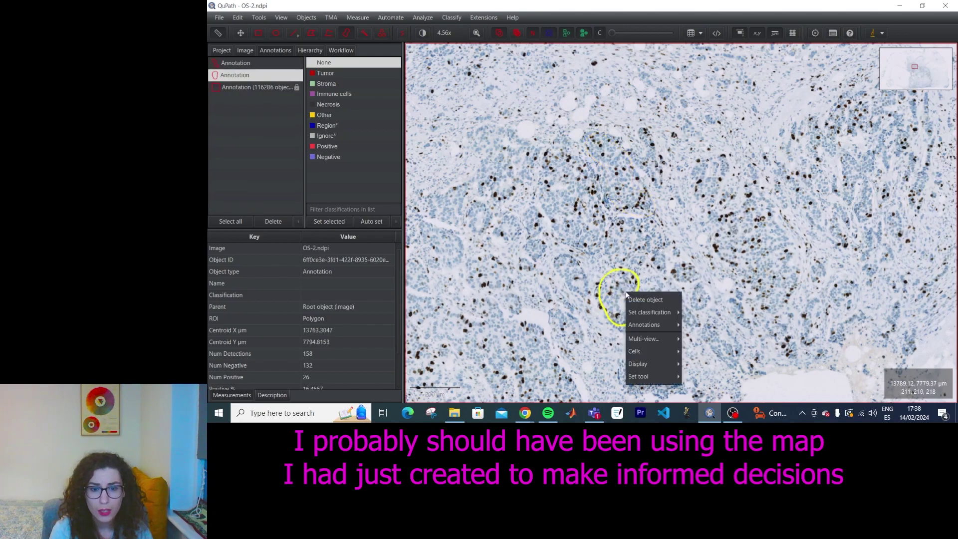
pyautogui.moveTo(652, 311)
pyautogui.click(706, 292)
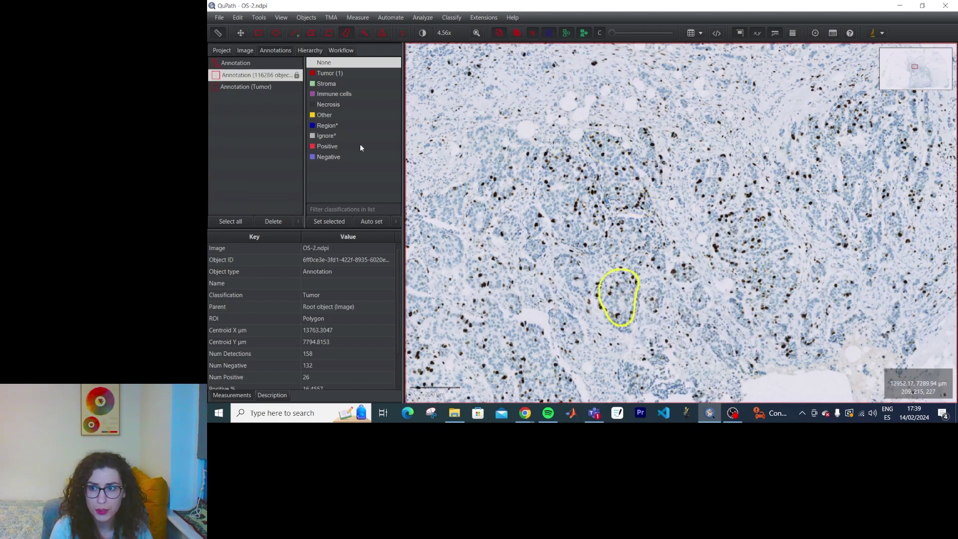
# Classify the curved annotation over the stained cells as Tumor
pyautogui.click(255, 63)
pyautogui.rightClick(620, 185)
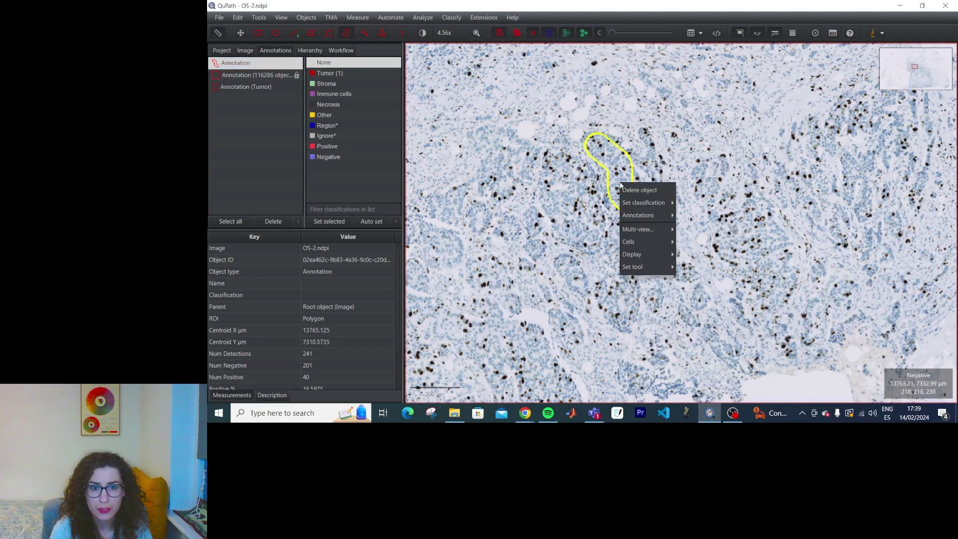
pyautogui.moveTo(644, 210)
pyautogui.click(706, 216)
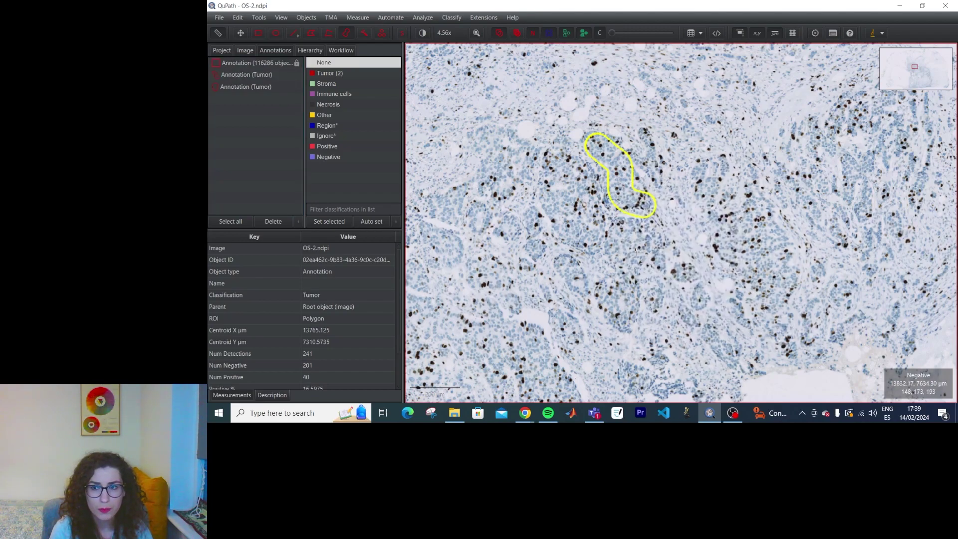
# Examine the small Tumor annotations and the large rectangular region against the surrounding tissue, with the cell overlay faded out
pyautogui.scroll(-5, 655, 220)
pyautogui.scroll(4, 655, 221)
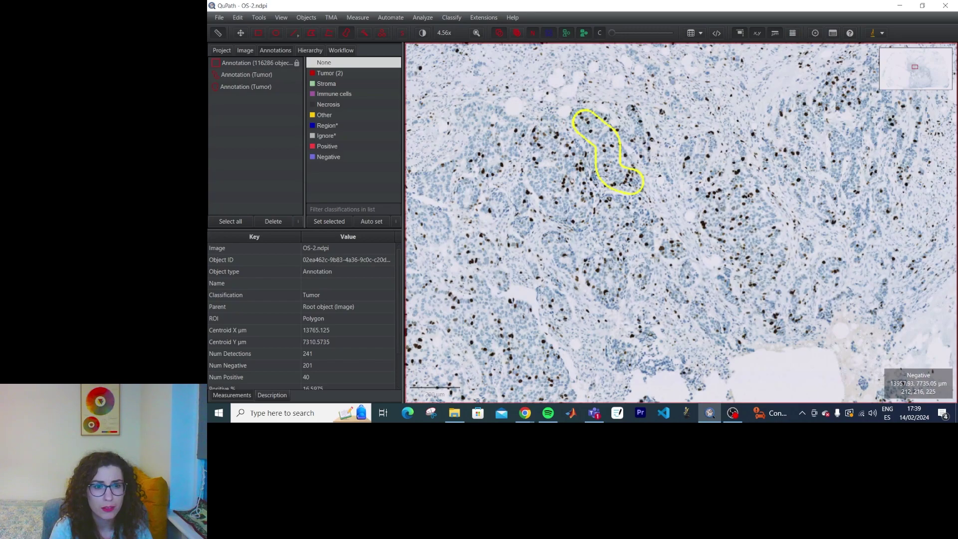
pyautogui.click(276, 87)
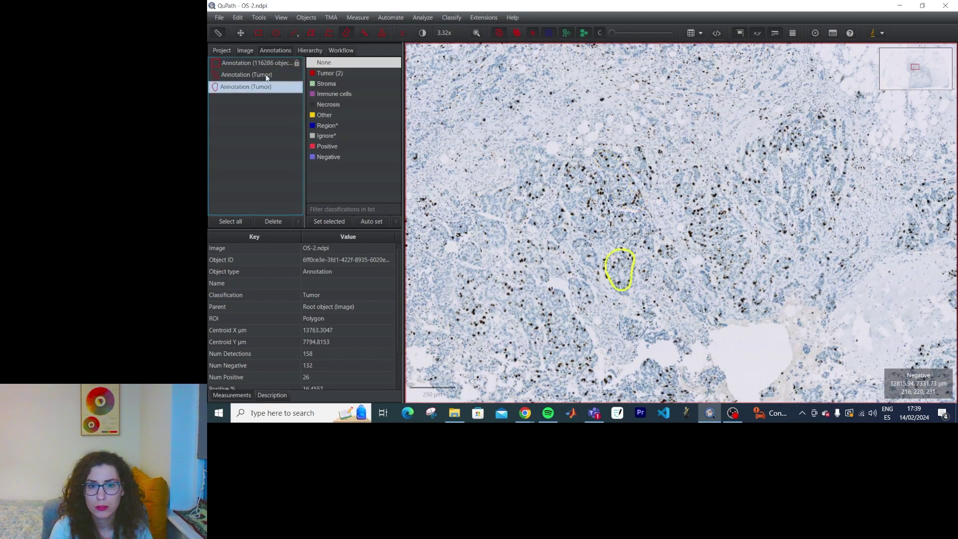
pyautogui.scroll(5, 672, 245)
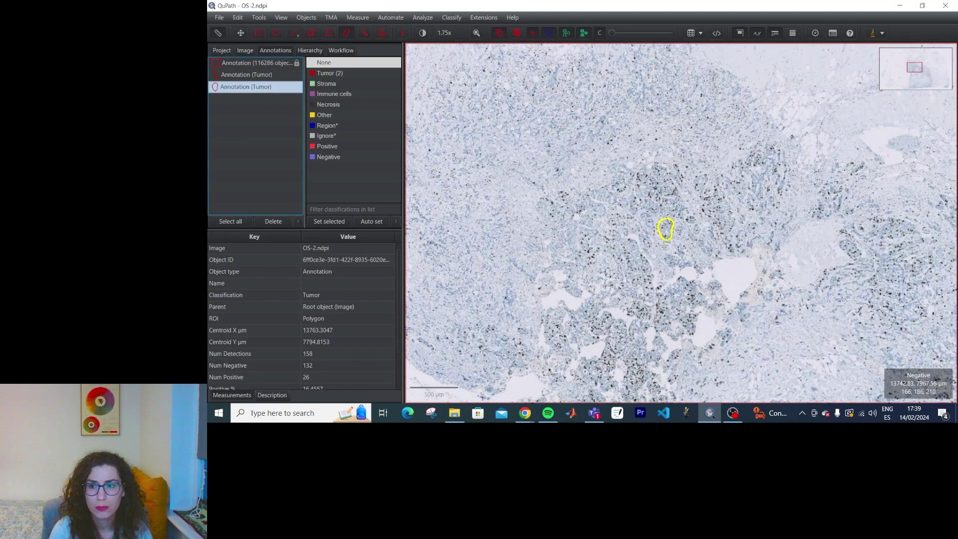
pyautogui.scroll(-5, 726, 226)
pyautogui.scroll(6, 726, 226)
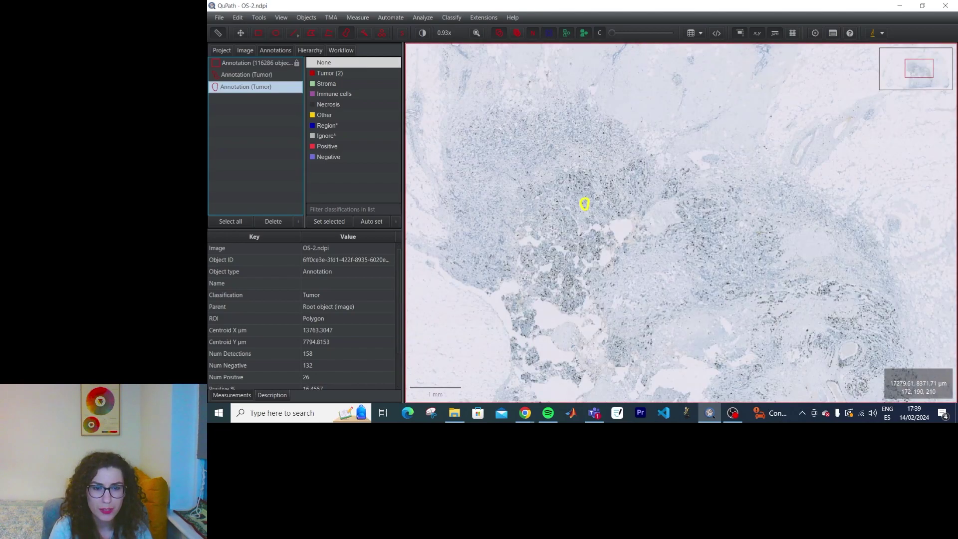
pyautogui.moveTo(624, 366)
pyautogui.mouseDown()
pyautogui.moveTo(588, 317)
pyautogui.moveTo(575, 270)
pyautogui.mouseUp()
pyautogui.scroll(-2, 575, 270)
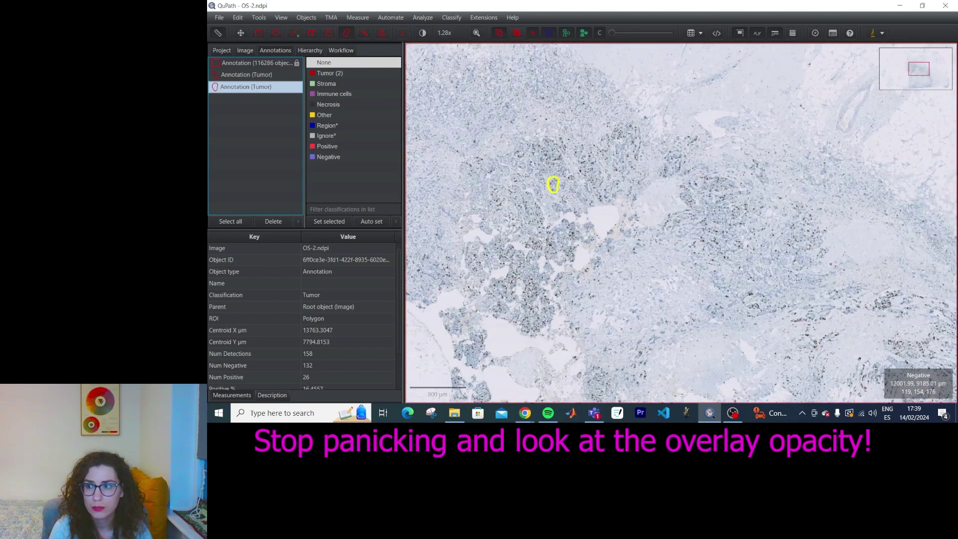
pyautogui.click(251, 63)
pyautogui.scroll(-5, 605, 260)
pyautogui.scroll(4, 605, 260)
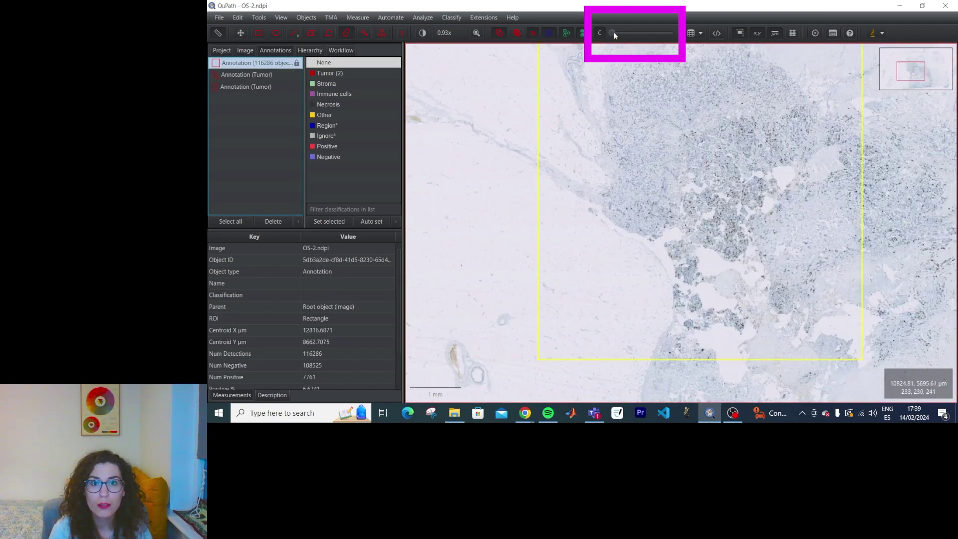
pyautogui.moveTo(613, 33)
pyautogui.mouseDown()
pyautogui.moveTo(644, 33)
pyautogui.moveTo(610, 35)
pyautogui.mouseUp()
# Brush an annotation over the paler tissue up and left of the Tumor annotations and classify it as Stroma
pyautogui.scroll(4, 772, 128)
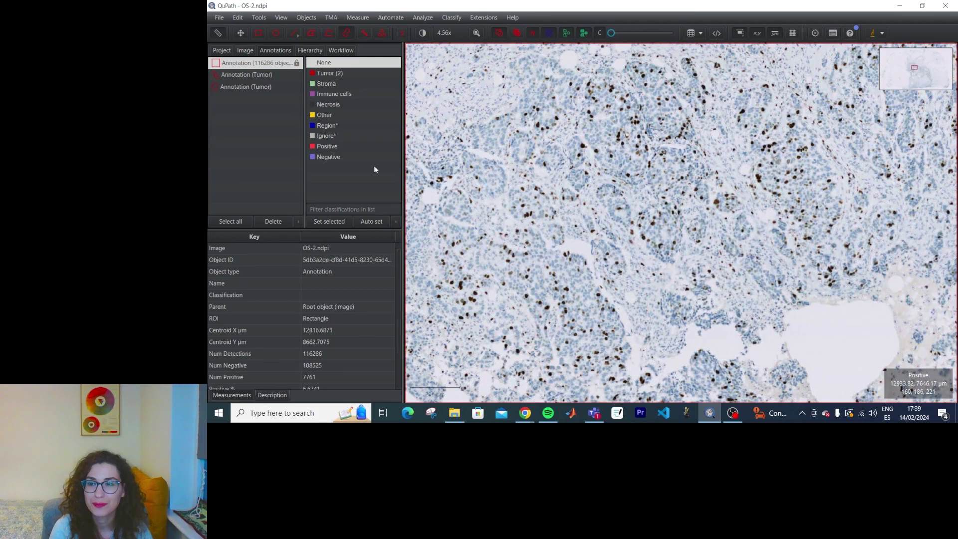
pyautogui.click(346, 33)
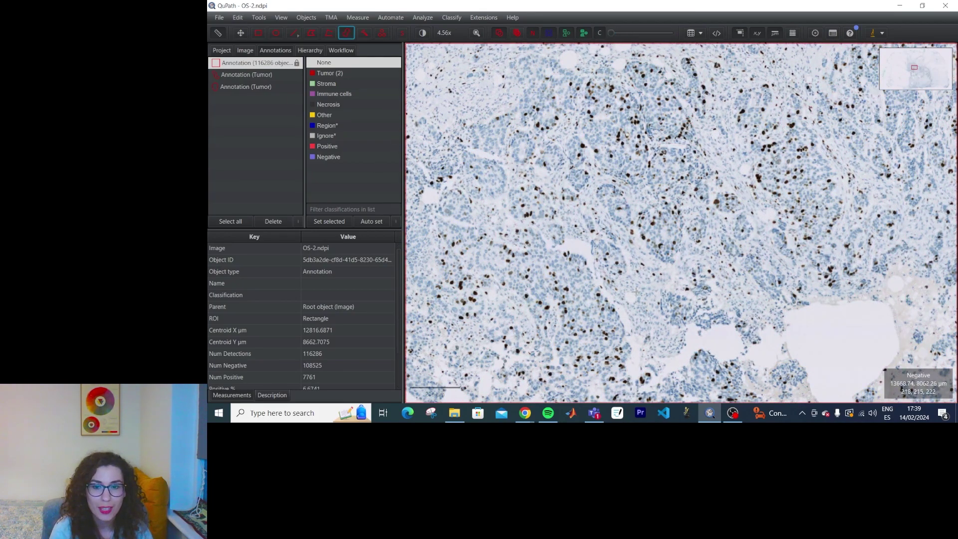
pyautogui.scroll(-3, 572, 200)
pyautogui.scroll(3, 572, 201)
pyautogui.moveTo(541, 111)
pyautogui.mouseDown()
pyautogui.moveTo(523, 169)
pyautogui.moveTo(499, 172)
pyautogui.mouseUp()
pyautogui.moveTo(506, 117); pyautogui.dragTo(529, 112)
pyautogui.rightClick(529, 118)
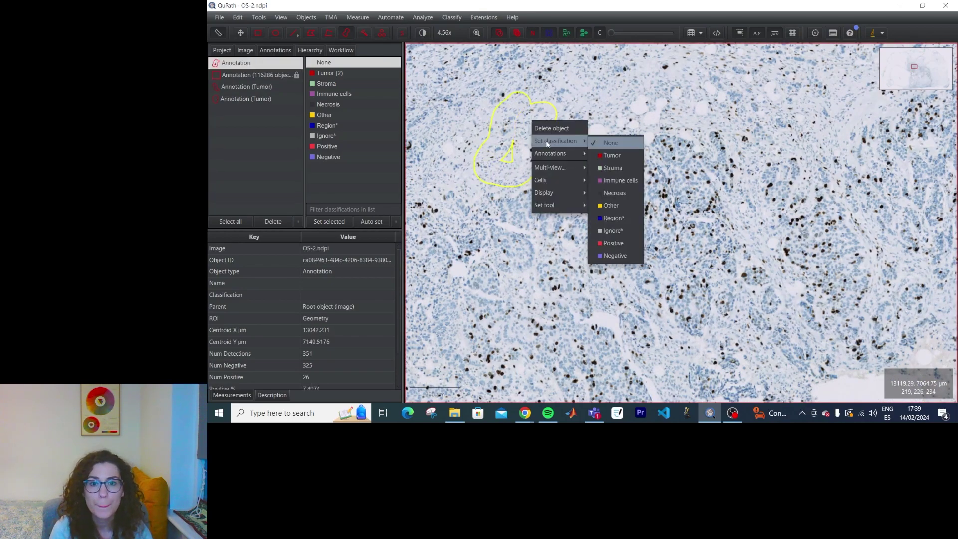
pyautogui.click(615, 168)
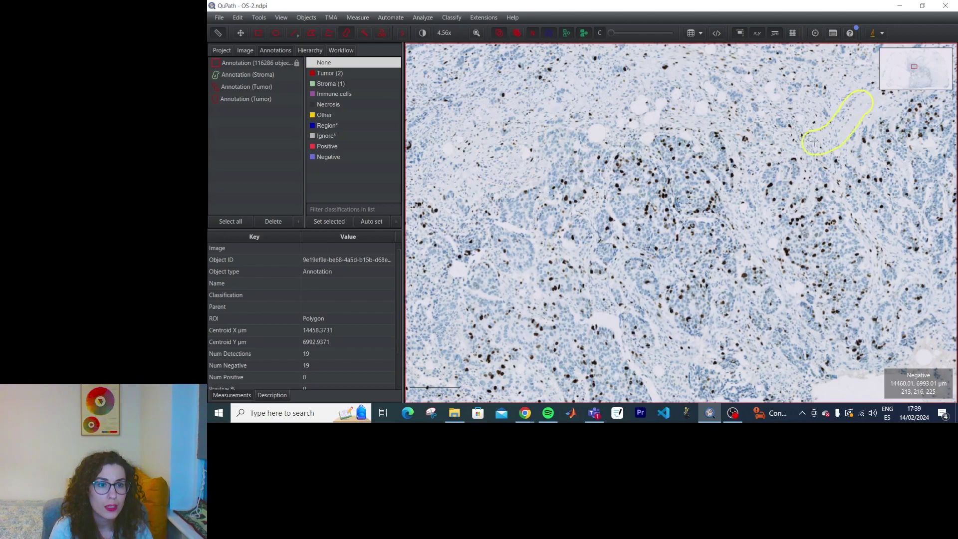
# Classify the elongated annotation brushed over the pale tissue up and right of the Tumor annotations as Stroma
pyautogui.rightClick(840, 129)
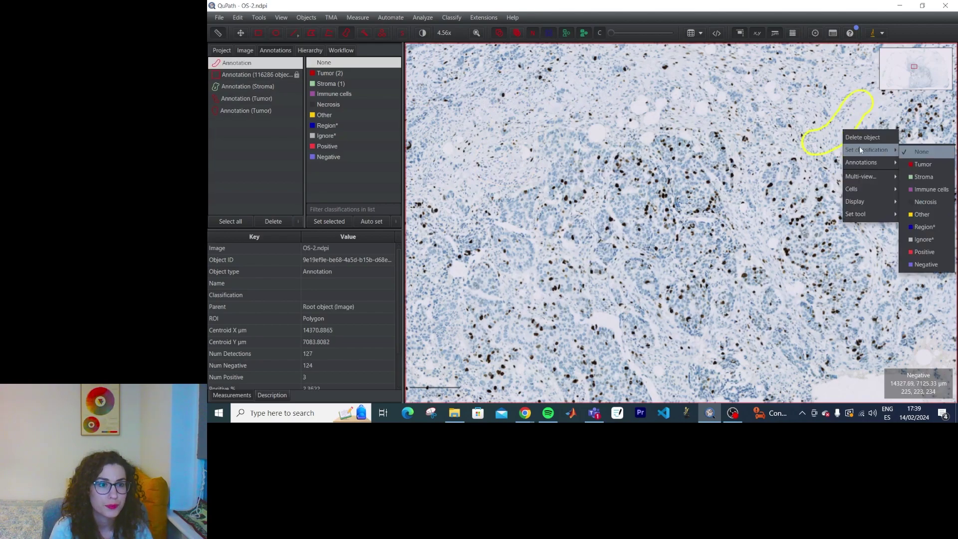
pyautogui.moveTo(868, 151)
pyautogui.click(926, 178)
# Raise the overlay opacity to maximum and compare the Tumor and Stroma annotations with the measurement map
pyautogui.moveTo(611, 33); pyautogui.dragTo(672, 33)
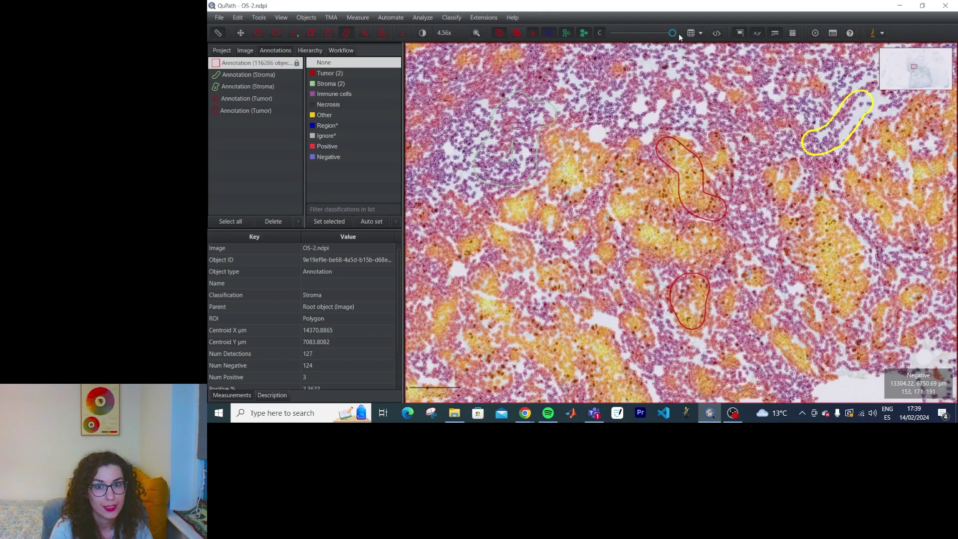
pyautogui.scroll(-5, 712, 126)
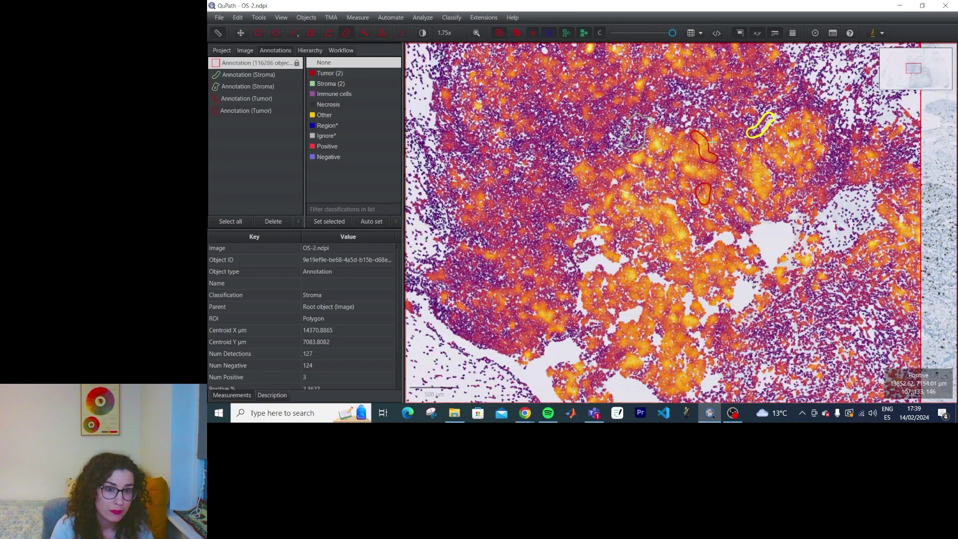
pyautogui.scroll(2, 718, 189)
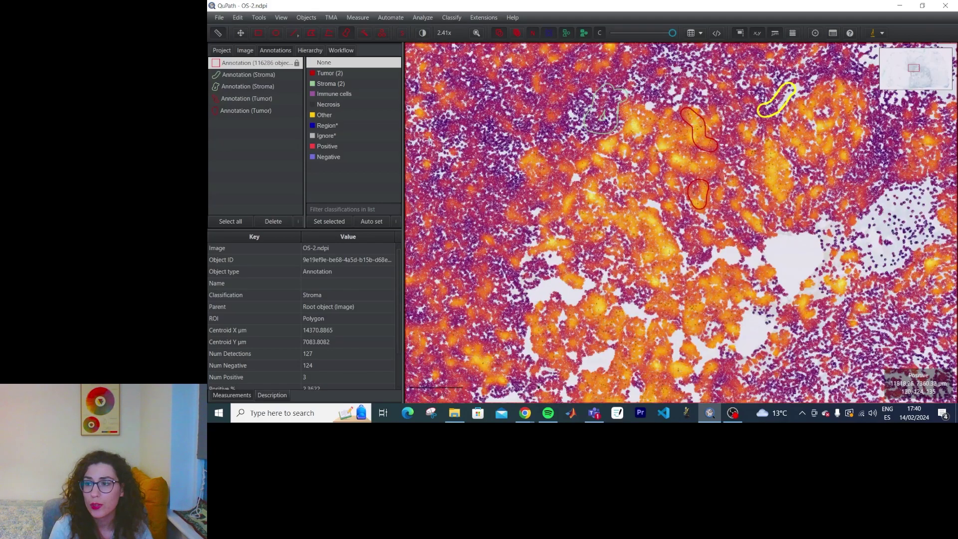
# Train a Random trees object classifier on all detections from the unlocked annotations with live update, keeping its window clear of the cells
pyautogui.hotkey('alt', 'Tab')
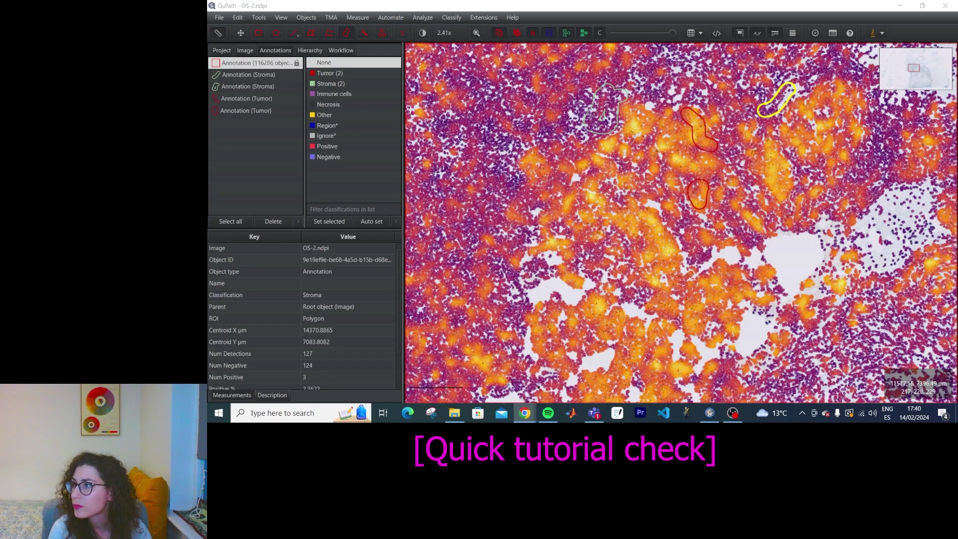
pyautogui.hotkey('alt', 'Tab')
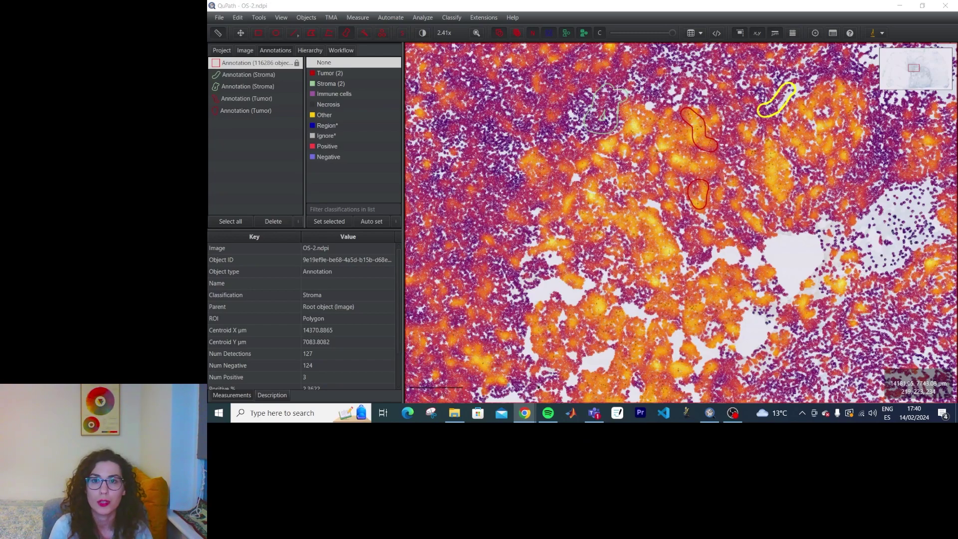
pyautogui.click(451, 19)
pyautogui.moveTo(454, 34)
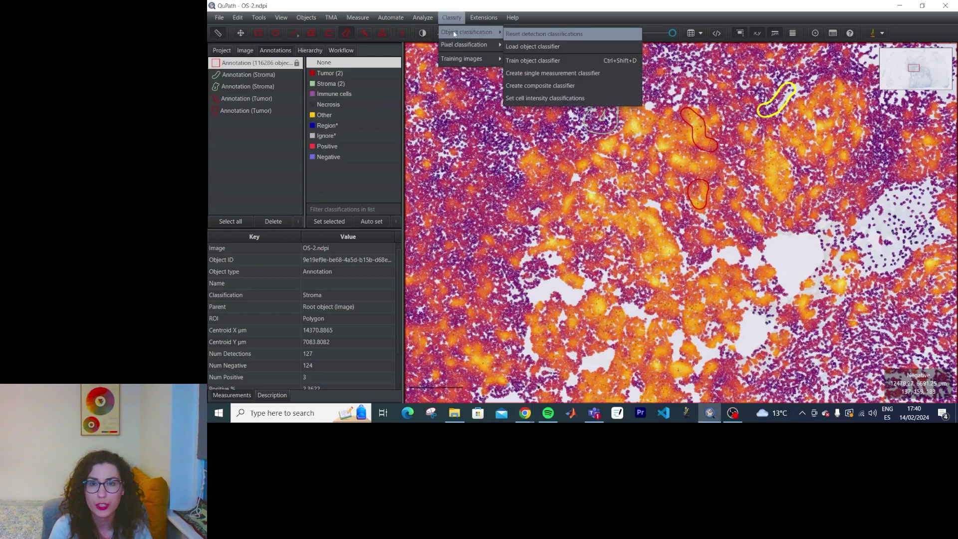
pyautogui.click(544, 60)
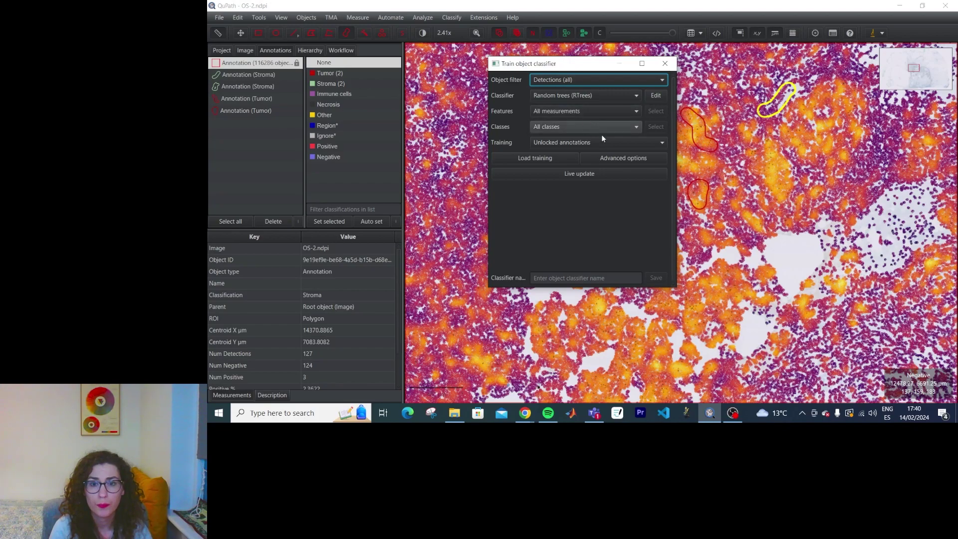
pyautogui.click(633, 174)
pyautogui.moveTo(574, 63); pyautogui.dragTo(372, 95)
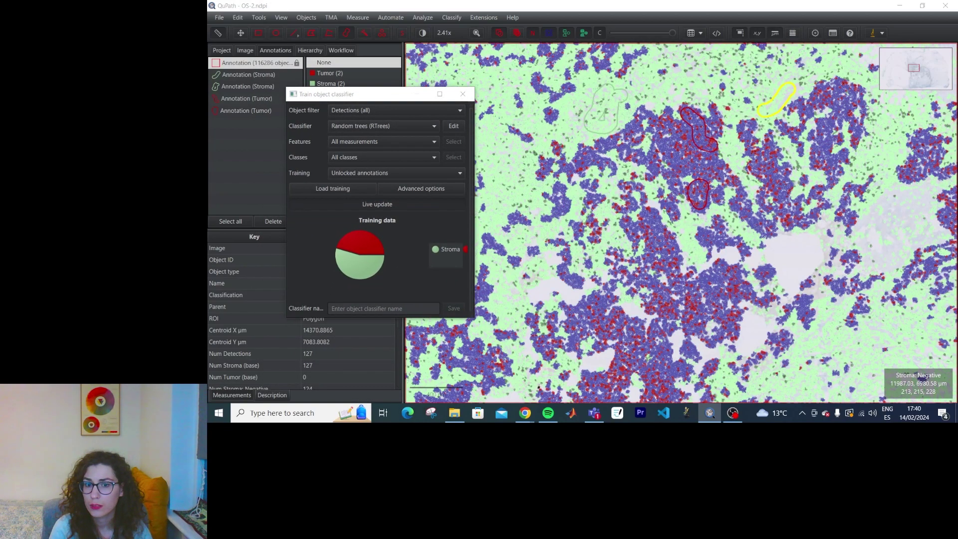
# Toggle the measurement map display and close the measurement maps window
pyautogui.moveTo(614, 115); pyautogui.dragTo(704, 89)
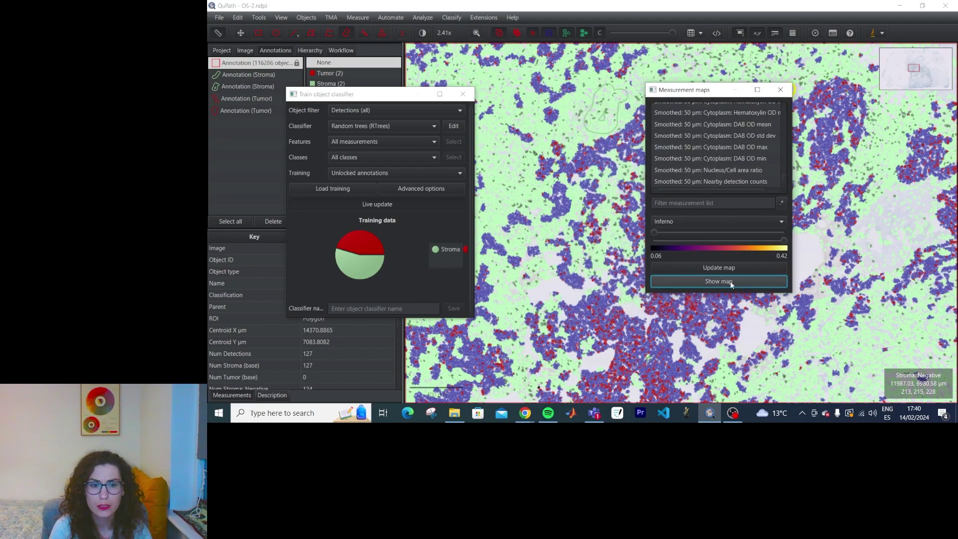
pyautogui.click(728, 283)
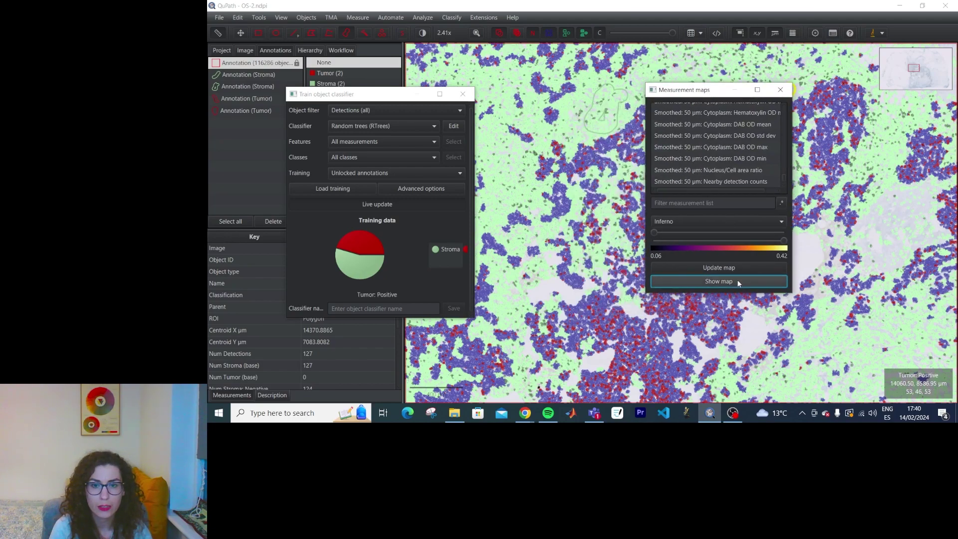
pyautogui.click(781, 90)
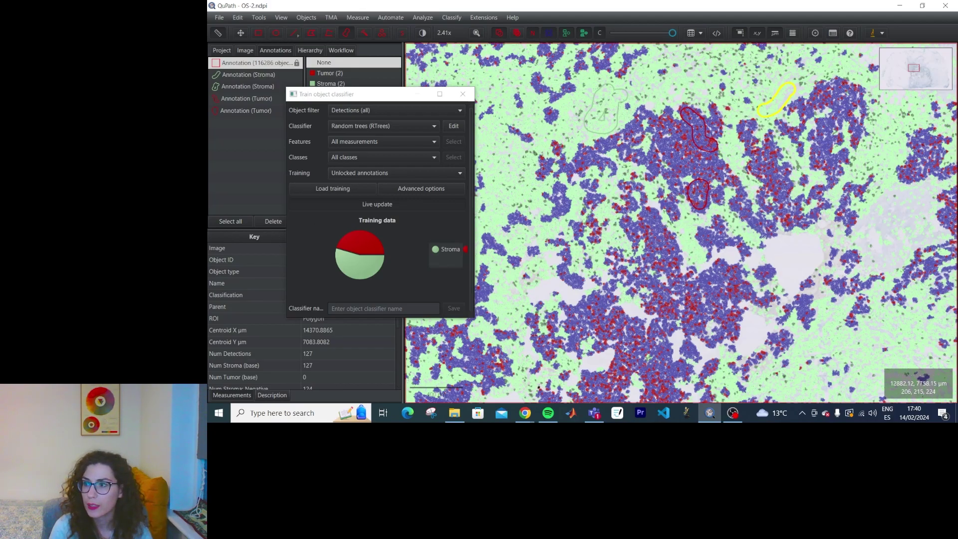
# Toggle the classifier's live update and check the classified cells across the annotated region
pyautogui.moveTo(350, 94); pyautogui.dragTo(315, 95)
pyautogui.click(343, 206)
pyautogui.moveTo(744, 179); pyautogui.dragTo(699, 143)
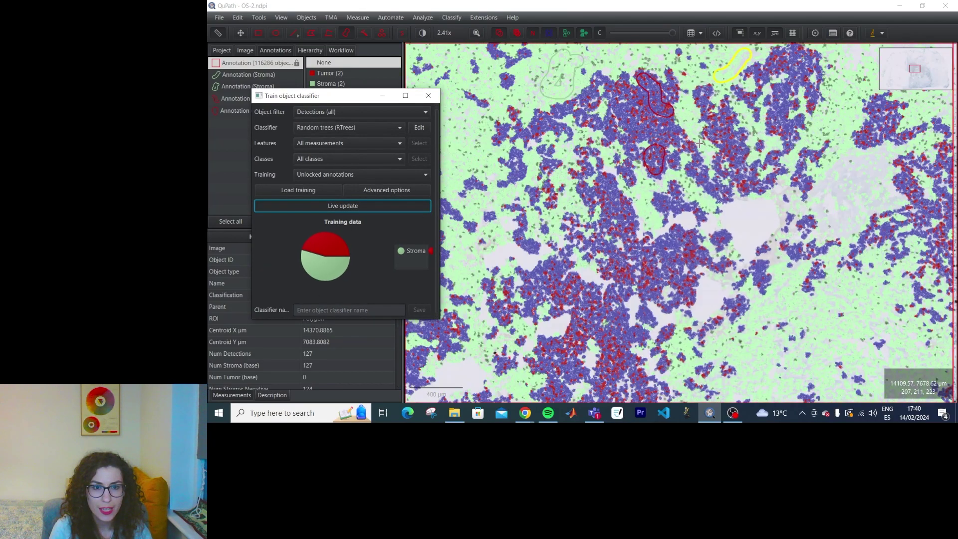
pyautogui.scroll(-4, 700, 143)
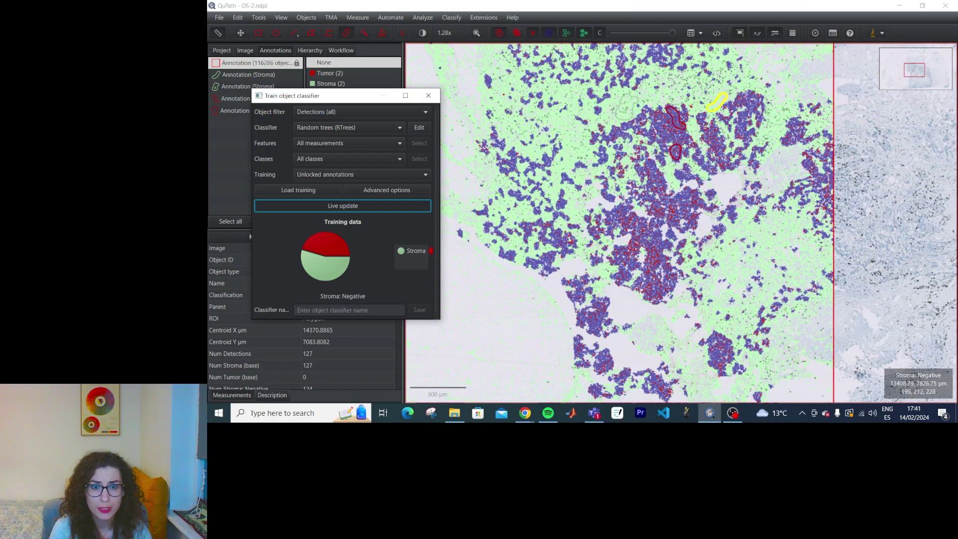
pyautogui.moveTo(342, 97)
pyautogui.mouseDown()
pyautogui.moveTo(384, 174)
pyautogui.moveTo(398, 153)
pyautogui.mouseUp()
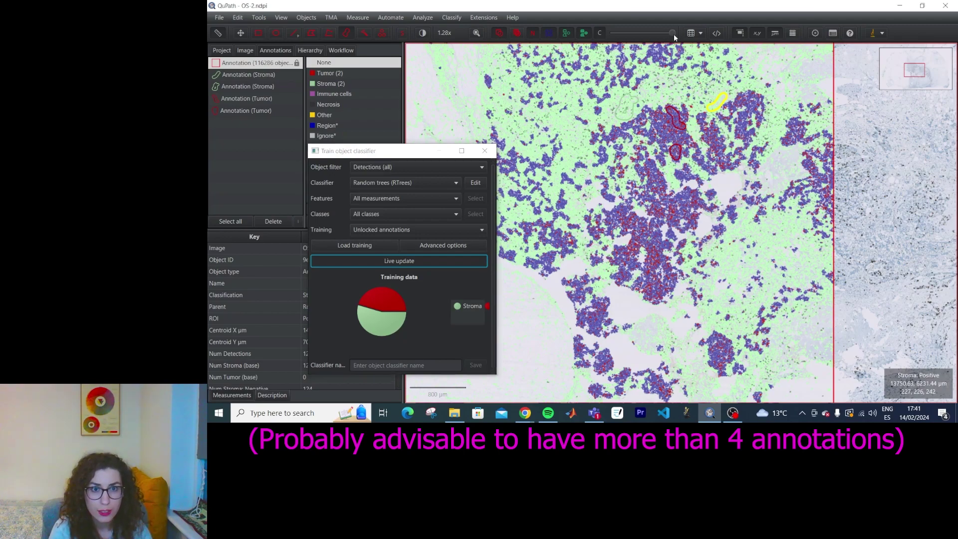
# Examine the tumor and stroma cell classification at full overlay opacity, both as an overview and in close detail
pyautogui.moveTo(672, 33)
pyautogui.mouseDown()
pyautogui.moveTo(619, 34)
pyautogui.moveTo(615, 43)
pyautogui.moveTo(672, 34)
pyautogui.mouseUp()
pyautogui.scroll(5, 614, 43)
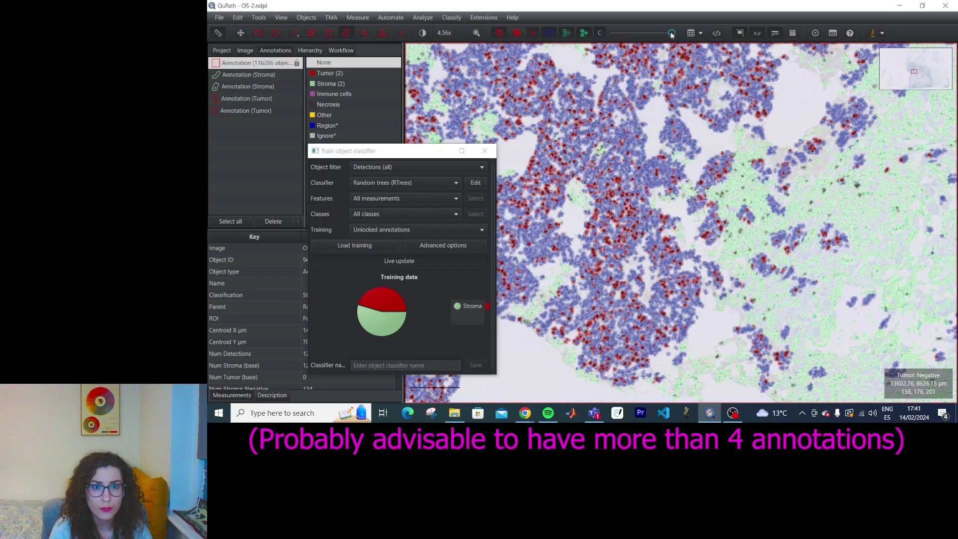
pyautogui.scroll(-3, 879, 212)
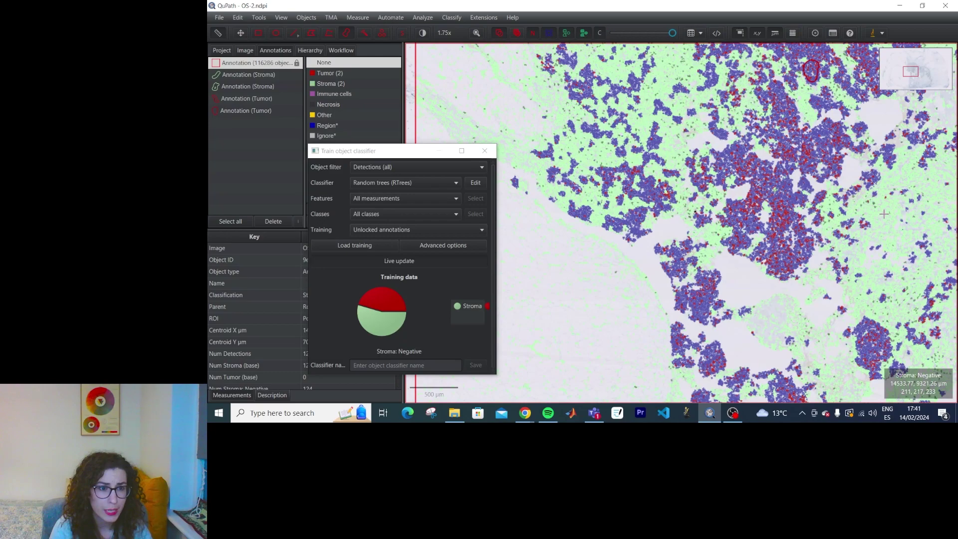
pyautogui.scroll(5, 659, 105)
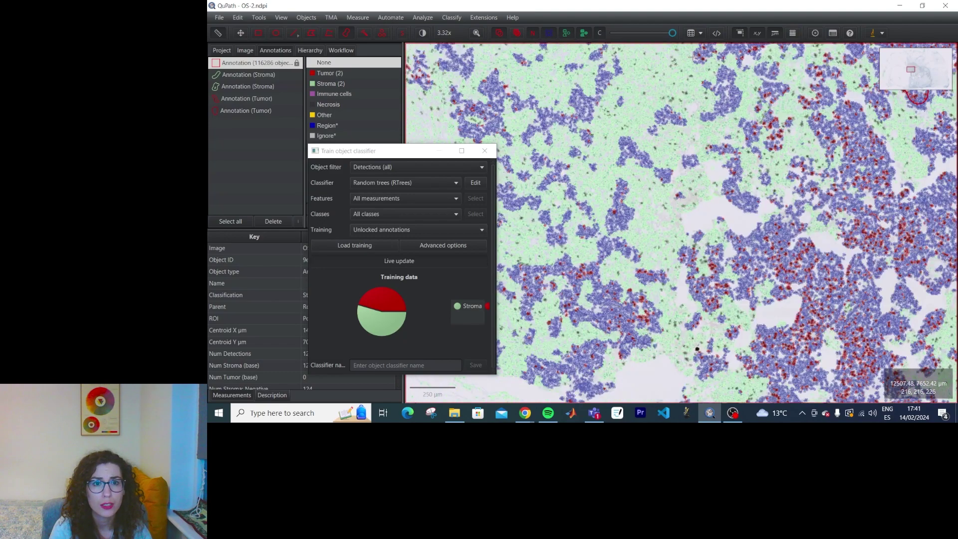
pyautogui.scroll(4, 671, 105)
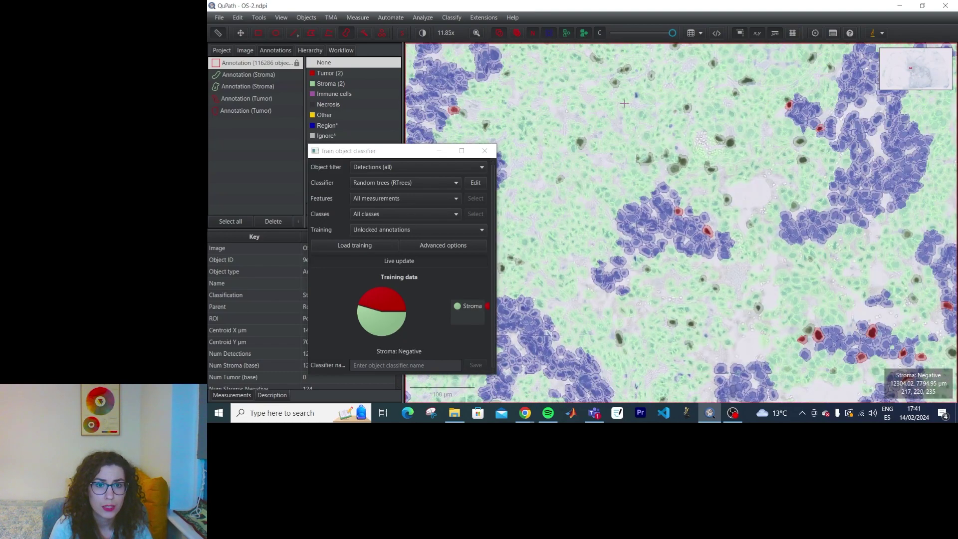
pyautogui.scroll(-8, 675, 122)
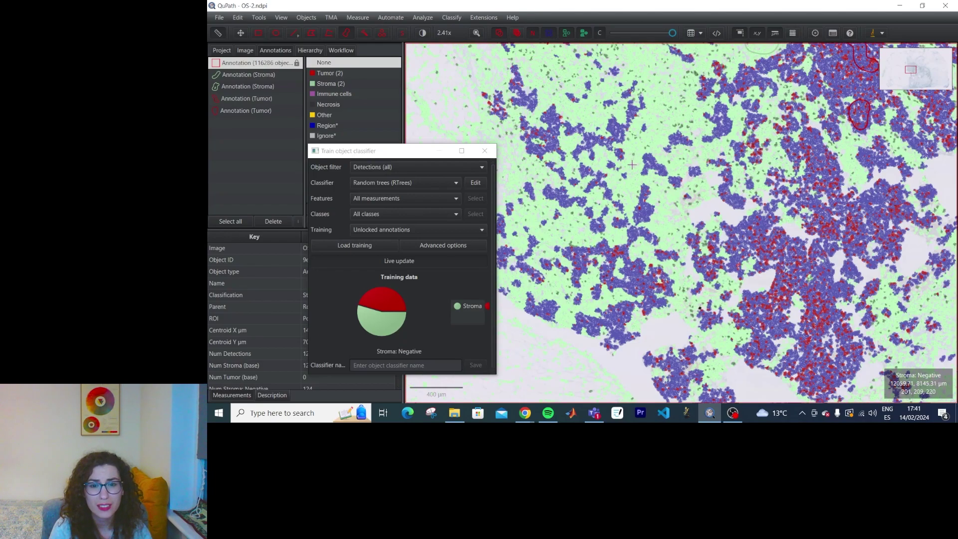
# Fade the classified cell overlay to zero opacity and open the context help
pyautogui.moveTo(672, 33); pyautogui.dragTo(611, 33)
pyautogui.click(850, 33)
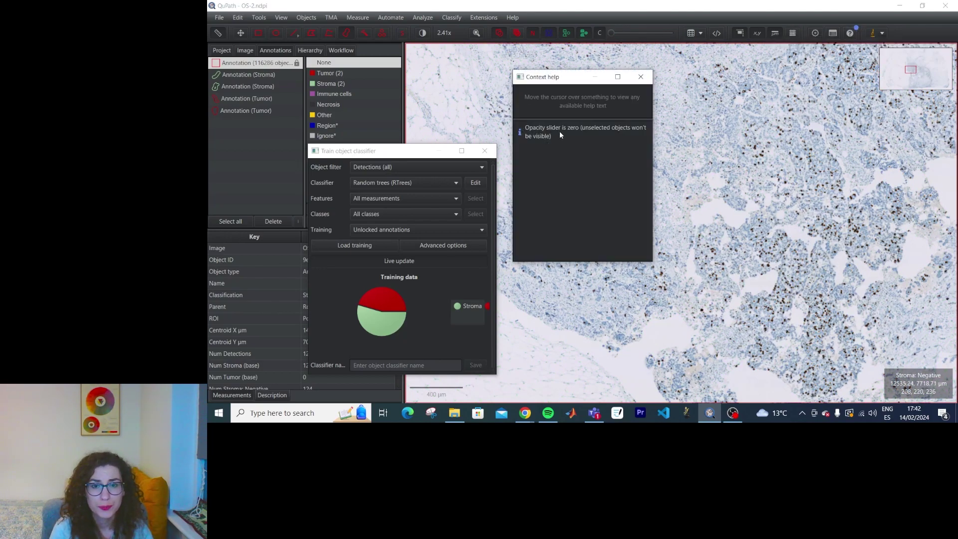
# Close the context help and raise the overlay opacity to inspect the classified cells across the annotated region
pyautogui.click(641, 77)
pyautogui.moveTo(611, 33); pyautogui.dragTo(665, 34)
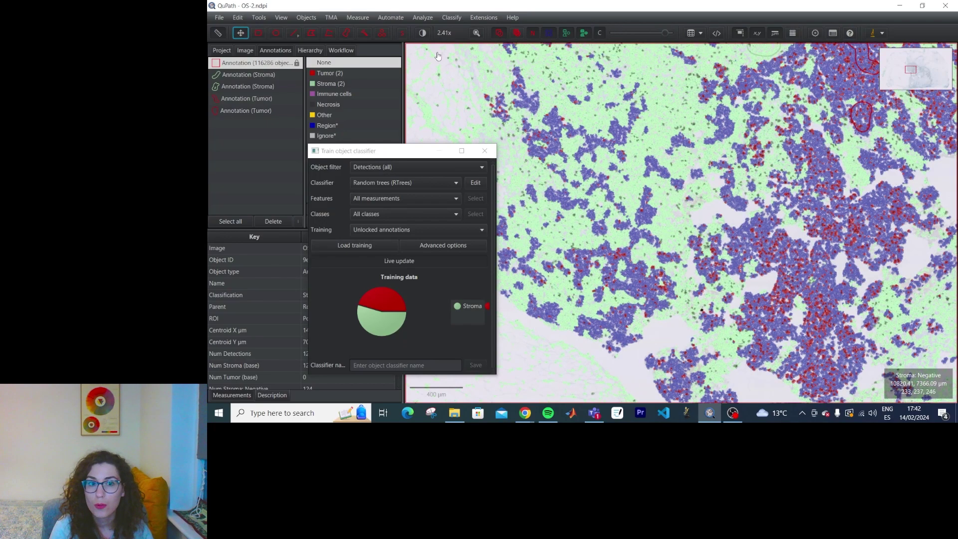
pyautogui.moveTo(673, 201); pyautogui.dragTo(633, 255)
pyautogui.scroll(-5, 633, 255)
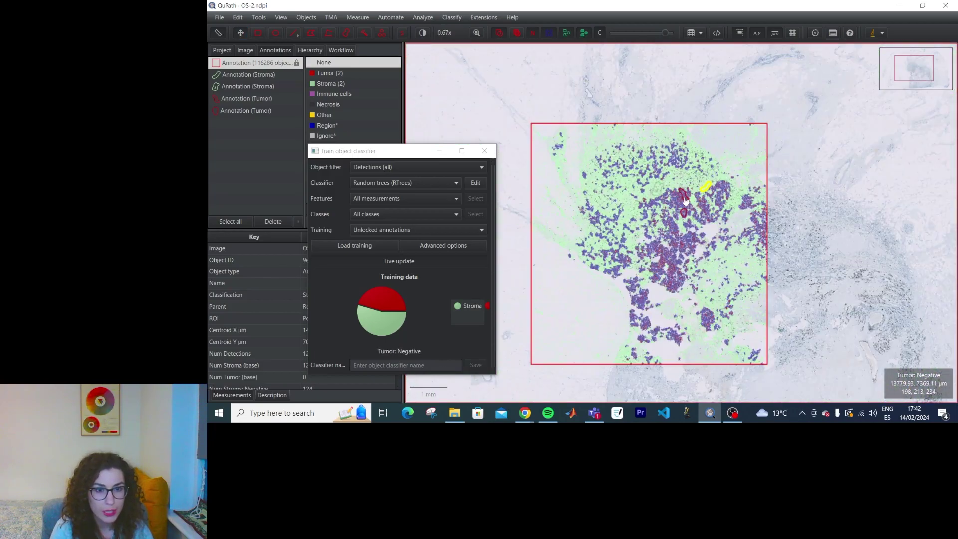
pyautogui.scroll(7, 676, 244)
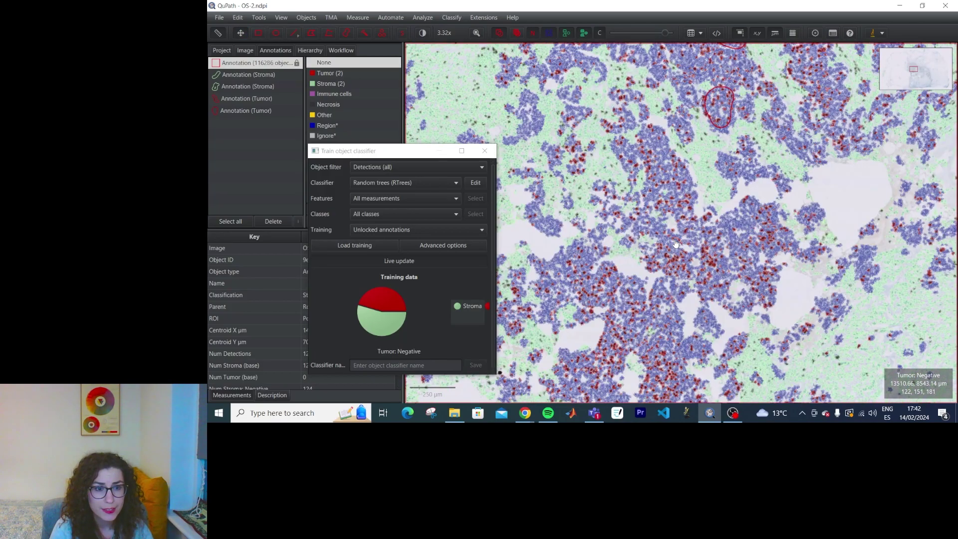
# Save the trained object classifier under the name Ki67test
pyautogui.moveTo(379, 151); pyautogui.dragTo(426, 72)
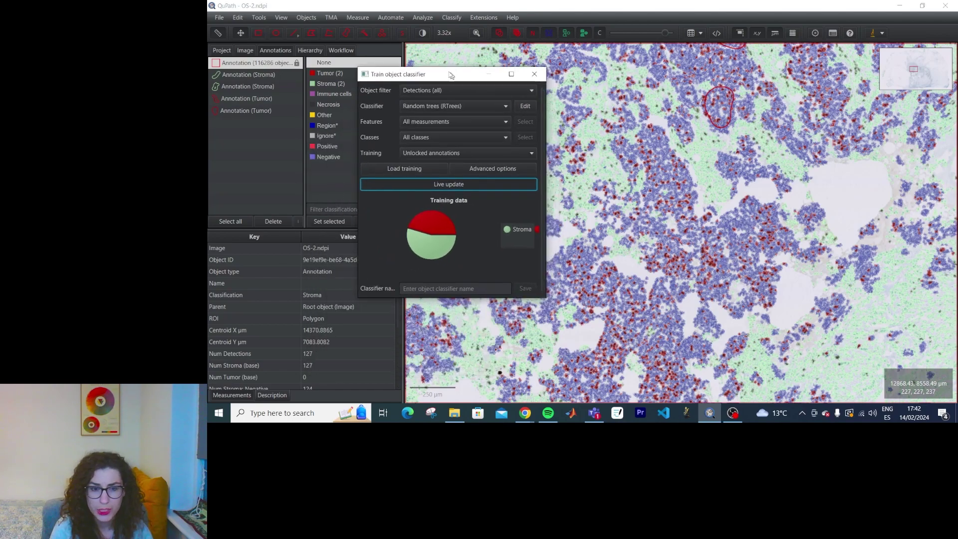
pyautogui.click(442, 288)
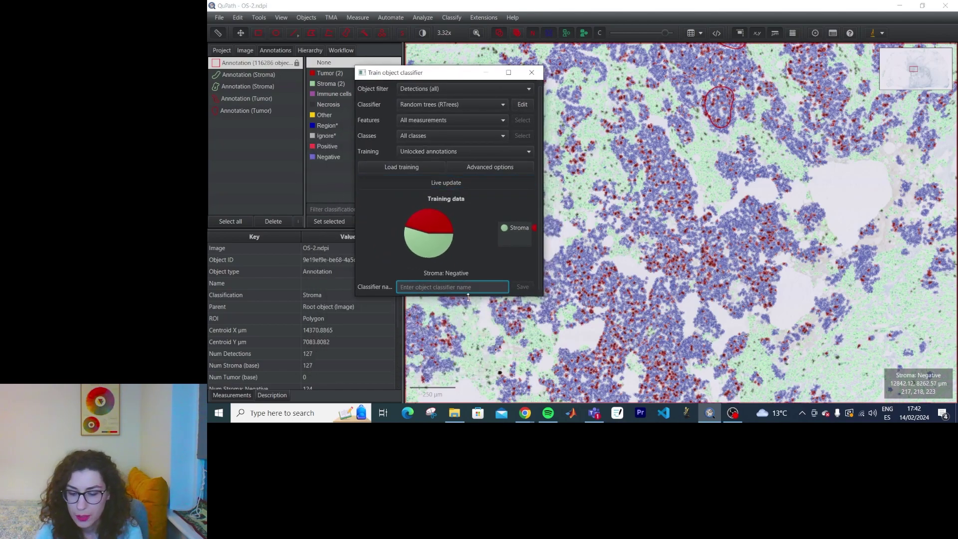
pyautogui.write('Ki67test')
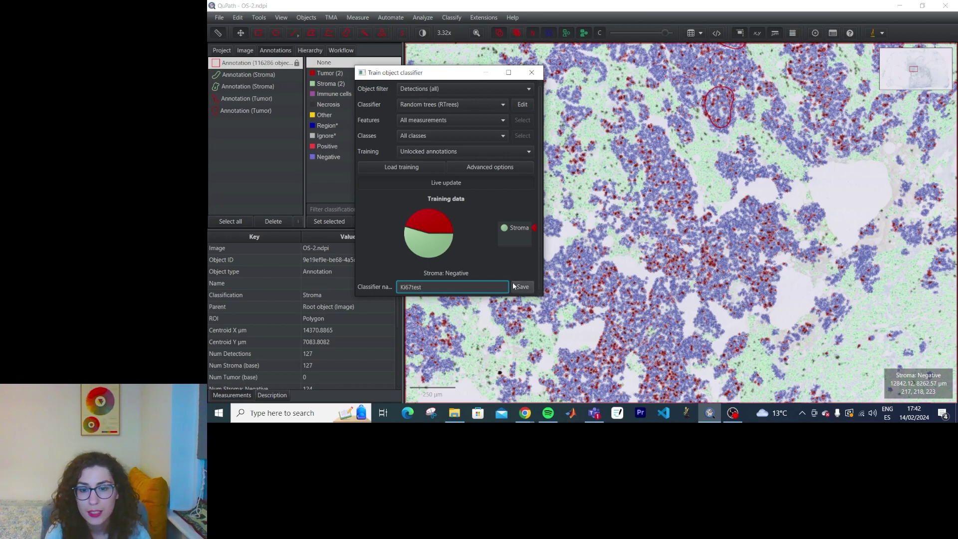
pyautogui.click(522, 287)
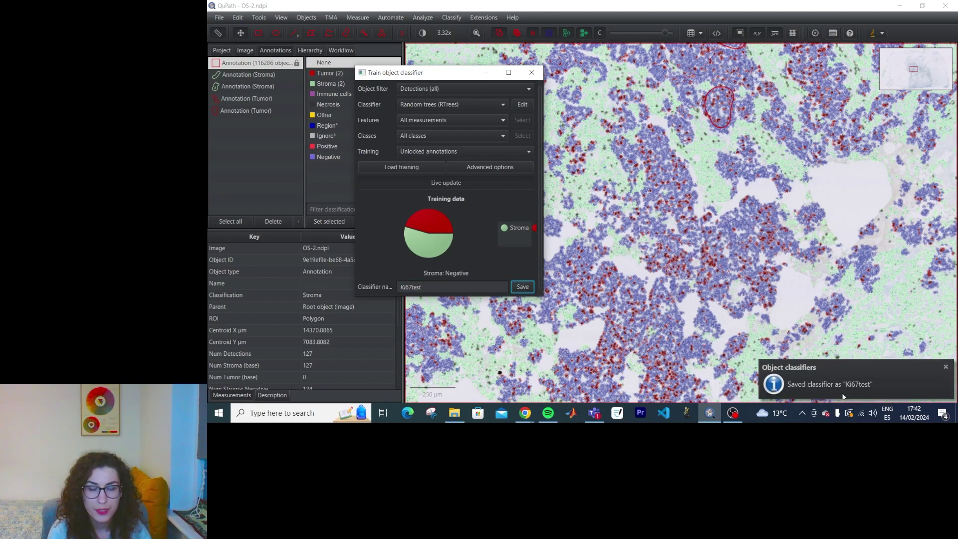
# Load the saved Ki67test object classifier, apply it to the detections and close the classifier chooser
pyautogui.click(452, 19)
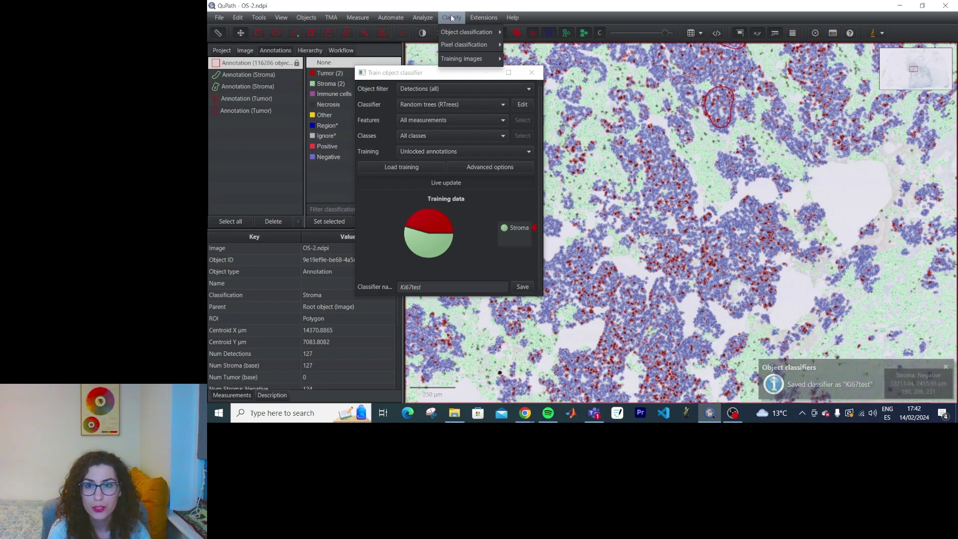
pyautogui.click(387, 121)
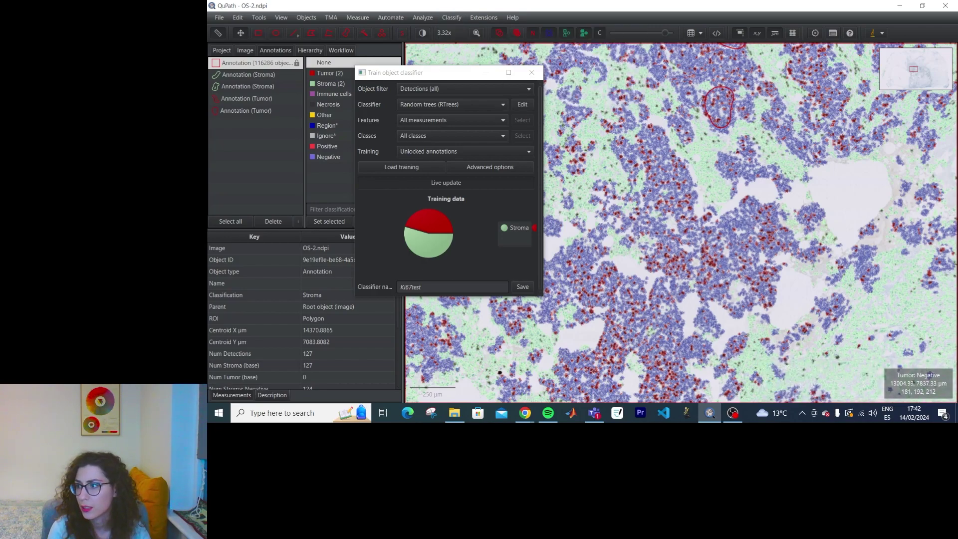
pyautogui.click(452, 18)
pyautogui.moveTo(454, 32)
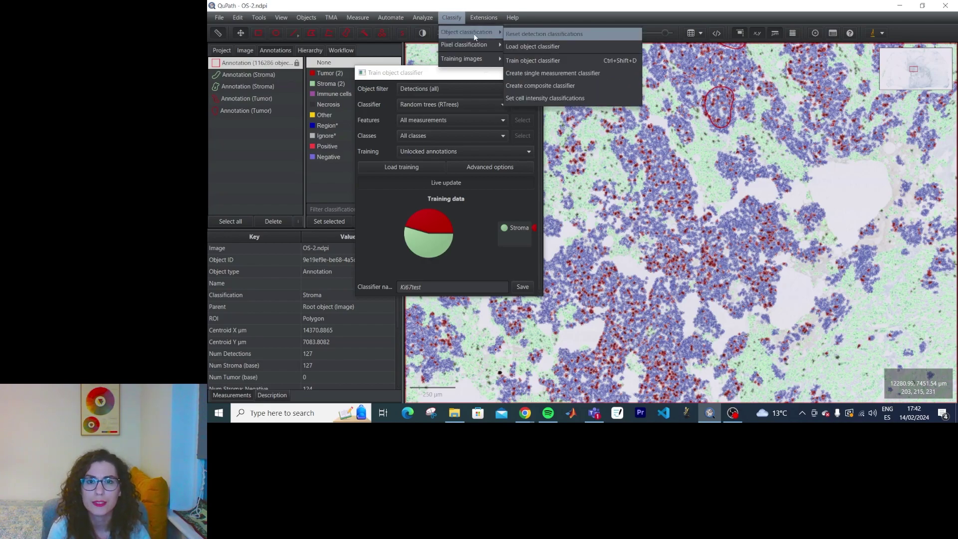
pyautogui.click(533, 46)
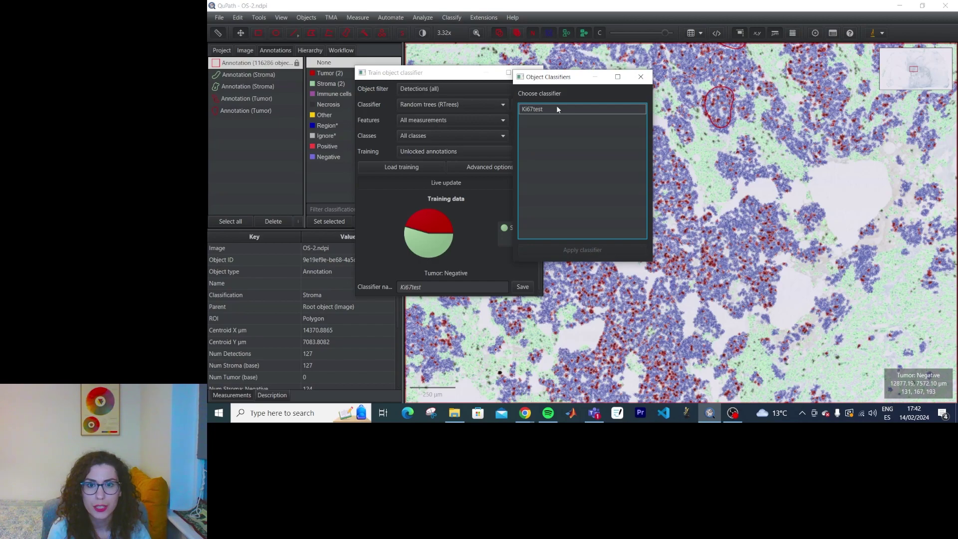
pyautogui.click(558, 109)
pyautogui.click(590, 251)
pyautogui.click(641, 76)
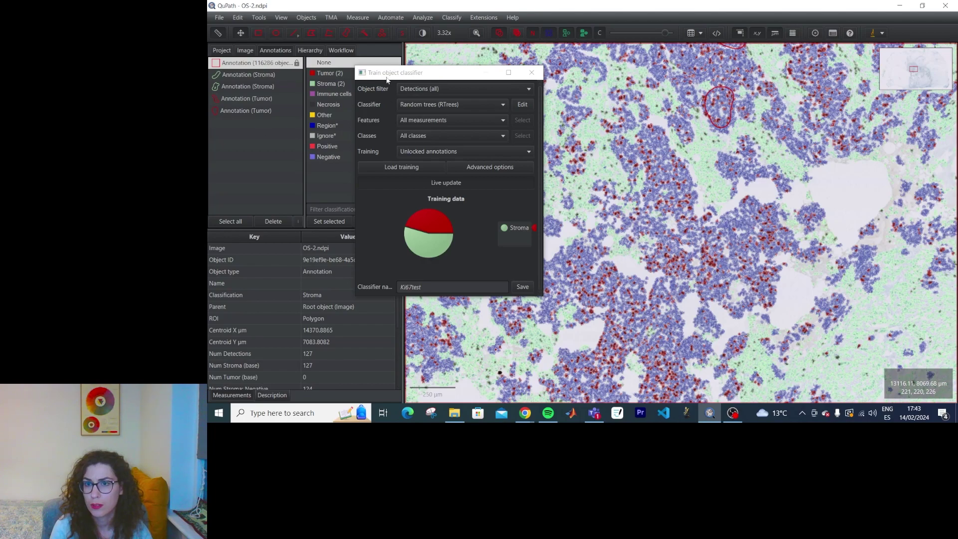
# Try setting cell intensity classifications based on the Nucleus: DAB OD mean measurement
pyautogui.click(452, 18)
pyautogui.moveTo(457, 32)
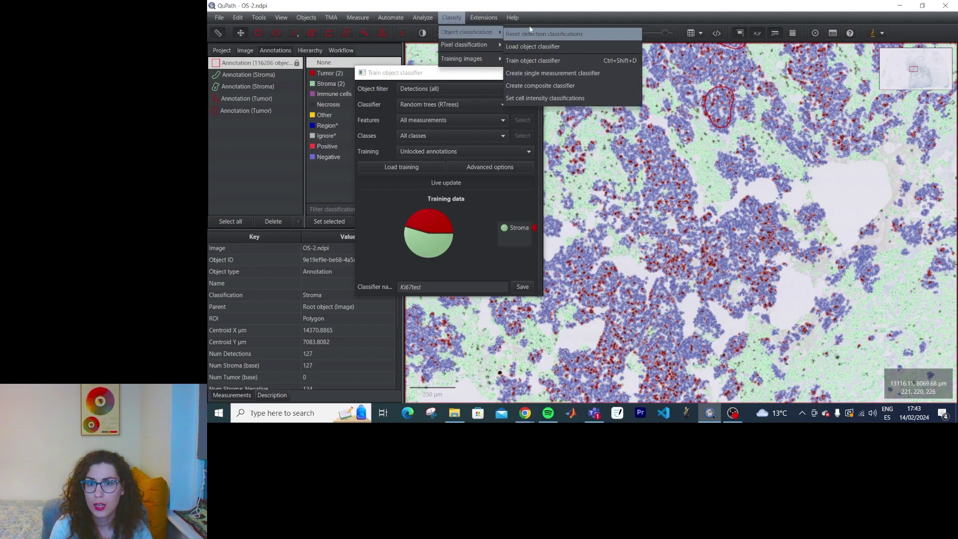
pyautogui.click(541, 99)
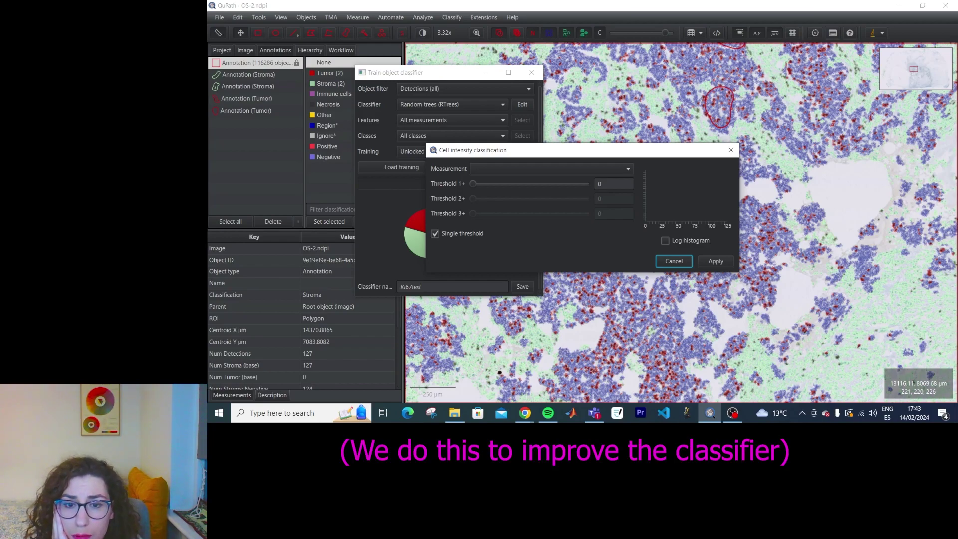
pyautogui.click(487, 170)
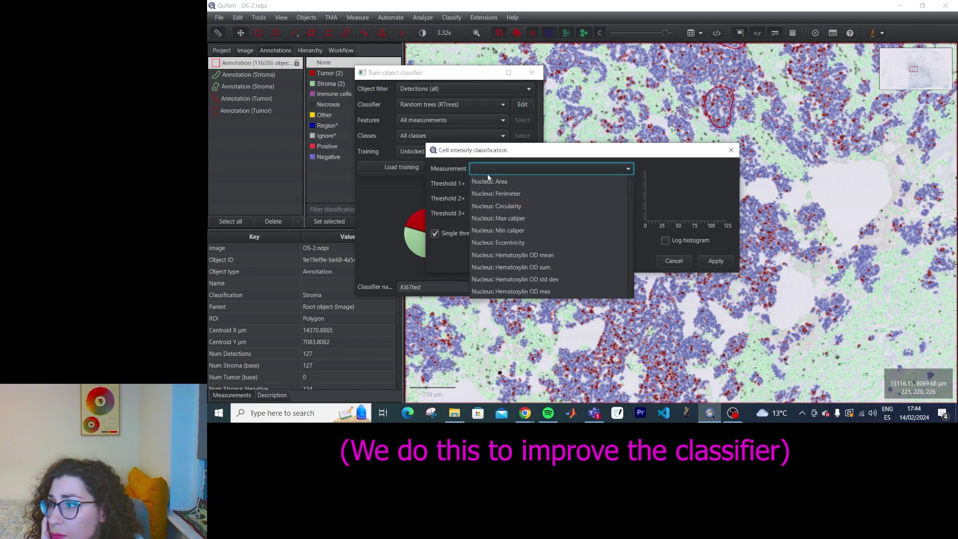
pyautogui.click(490, 170)
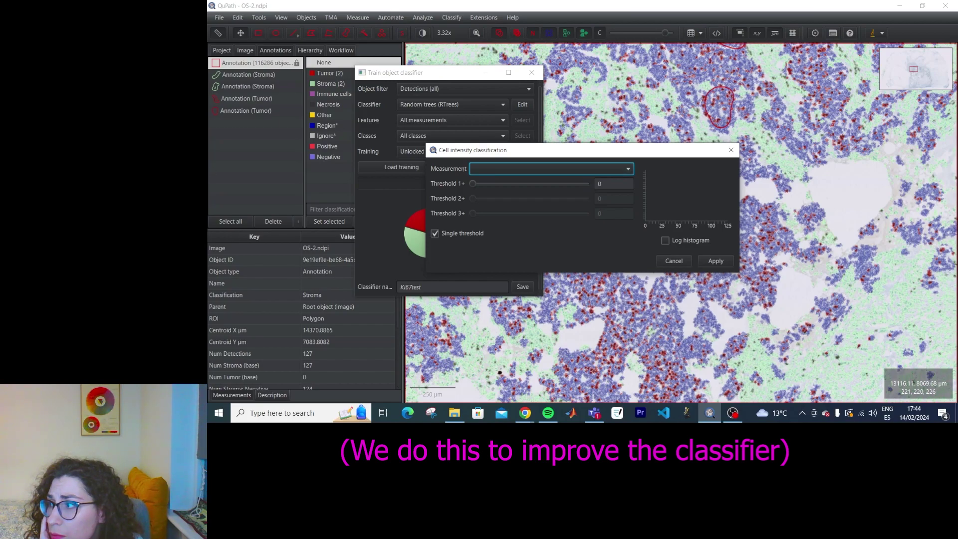
pyautogui.click(540, 169)
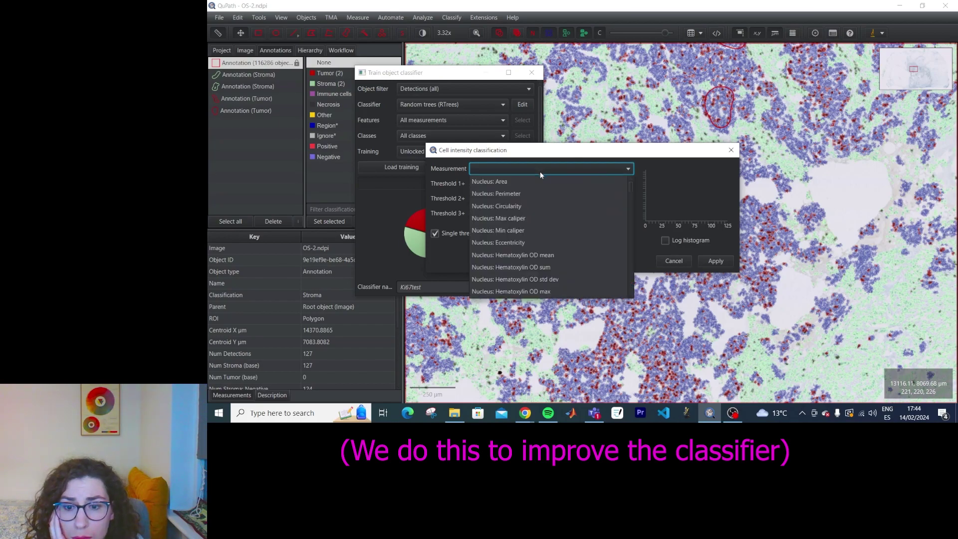
pyautogui.scroll(-3, 534, 220)
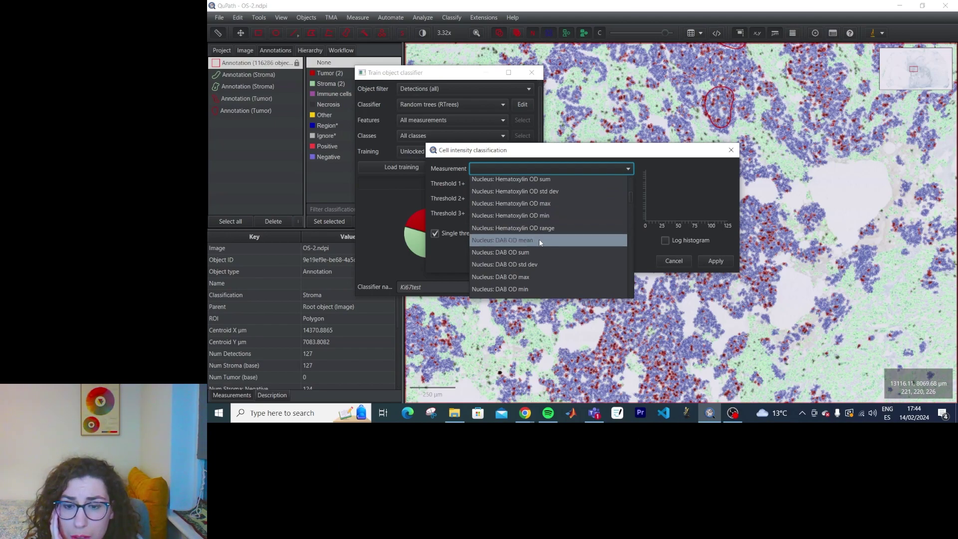
pyautogui.click(540, 241)
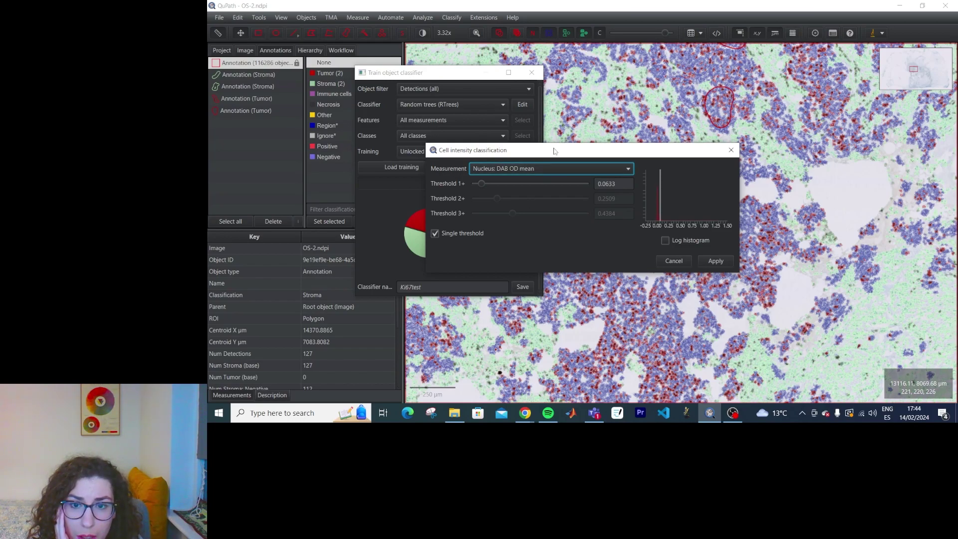
# Try single DAB intensity thresholds of 0.1673, 0.8478 and 0.621, then cancel the cell intensity classification
pyautogui.moveTo(499, 150); pyautogui.dragTo(408, 91)
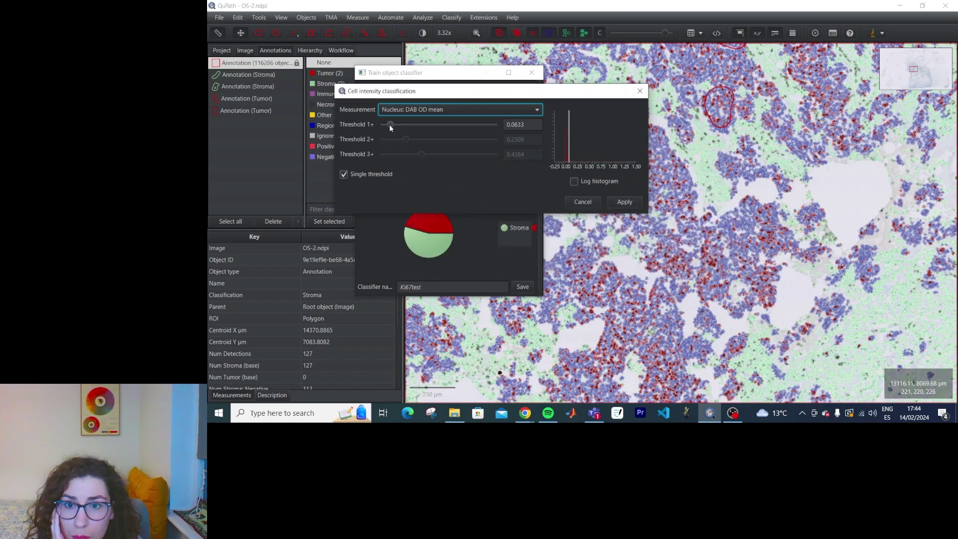
pyautogui.moveTo(390, 125)
pyautogui.mouseDown()
pyautogui.moveTo(417, 128)
pyautogui.moveTo(399, 128)
pyautogui.mouseUp()
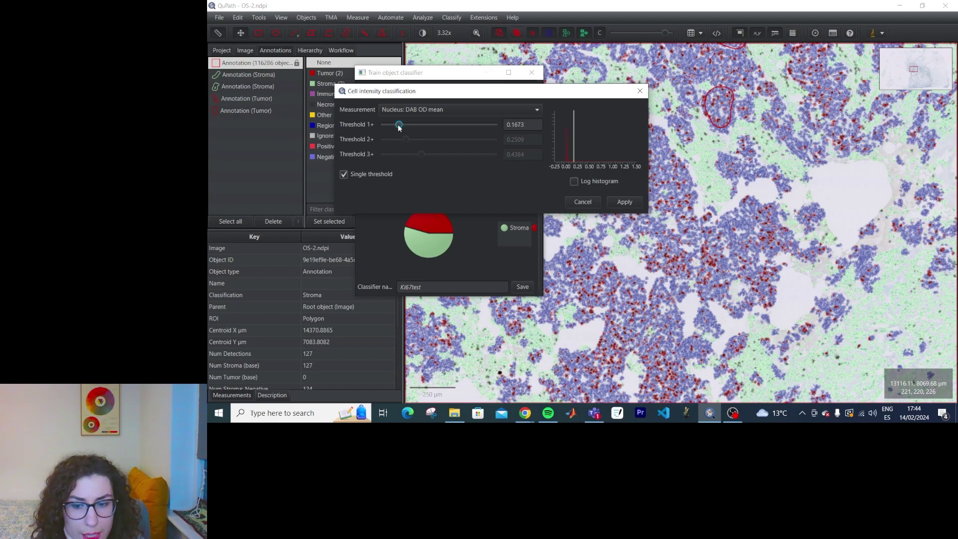
pyautogui.click(709, 138)
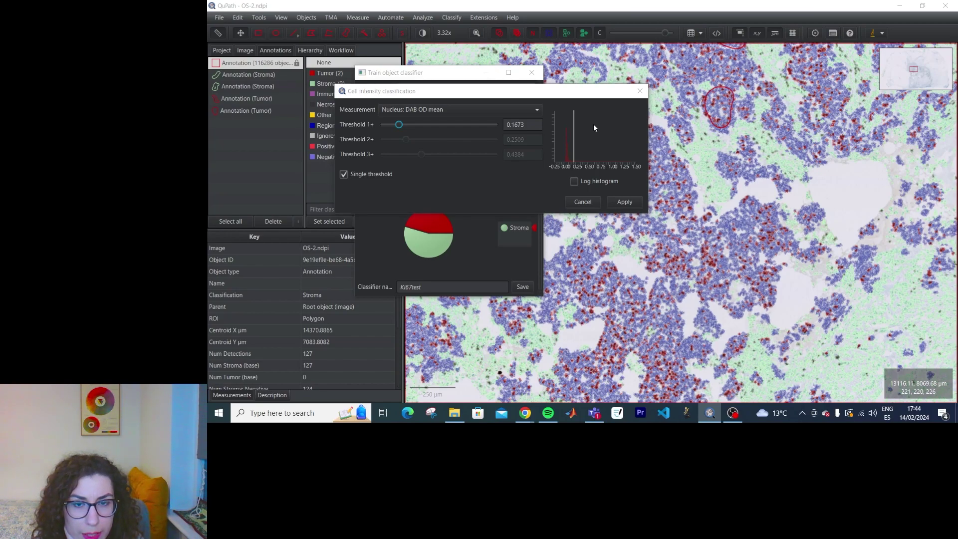
pyautogui.moveTo(594, 91); pyautogui.dragTo(538, 100)
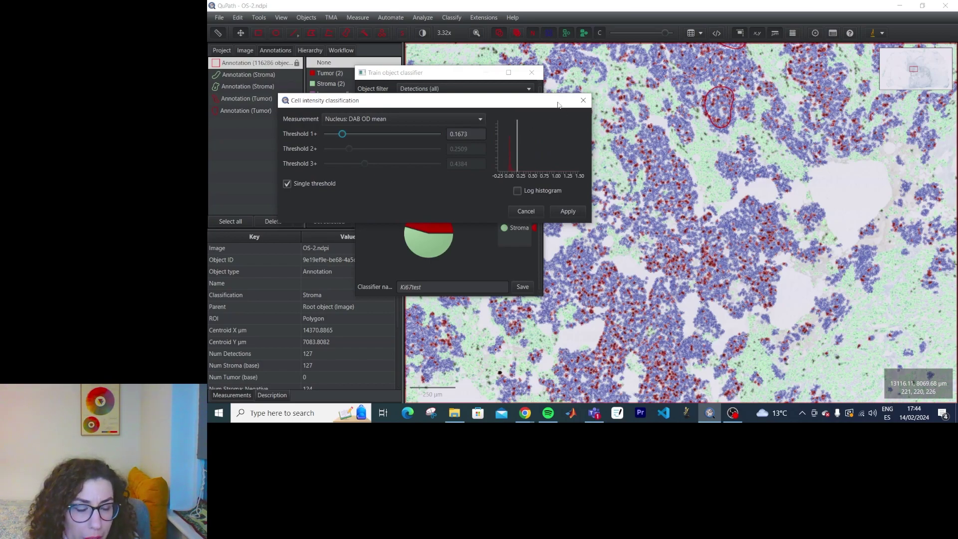
pyautogui.moveTo(344, 134); pyautogui.dragTo(416, 141)
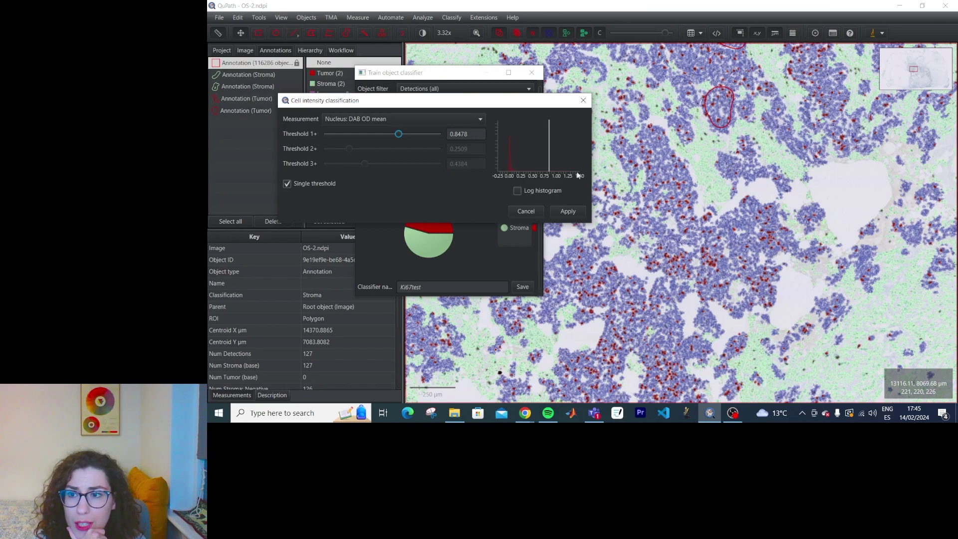
pyautogui.moveTo(397, 105); pyautogui.dragTo(389, 157)
pyautogui.moveTo(390, 190)
pyautogui.mouseDown()
pyautogui.moveTo(414, 188)
pyautogui.moveTo(379, 193)
pyautogui.moveTo(432, 198)
pyautogui.moveTo(350, 195)
pyautogui.moveTo(372, 195)
pyautogui.mouseUp()
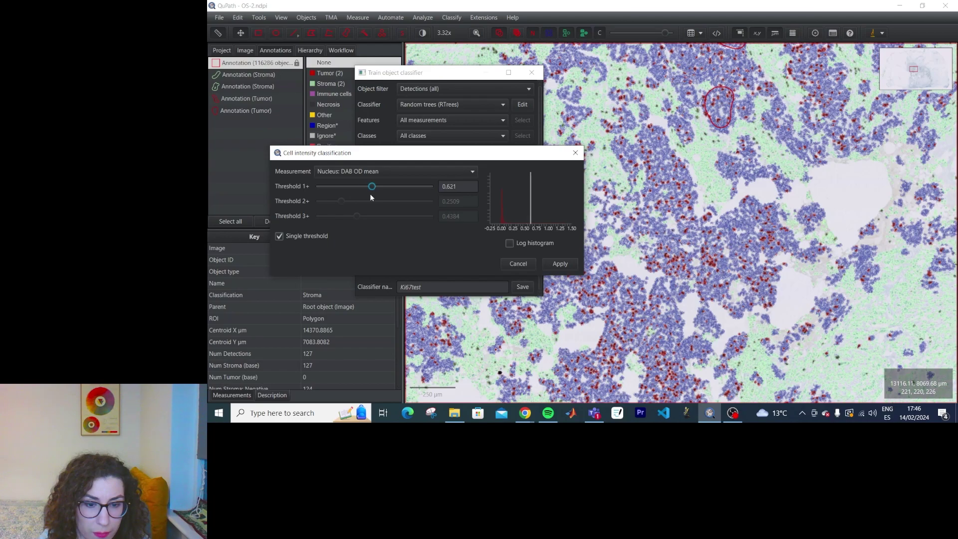
pyautogui.click(518, 264)
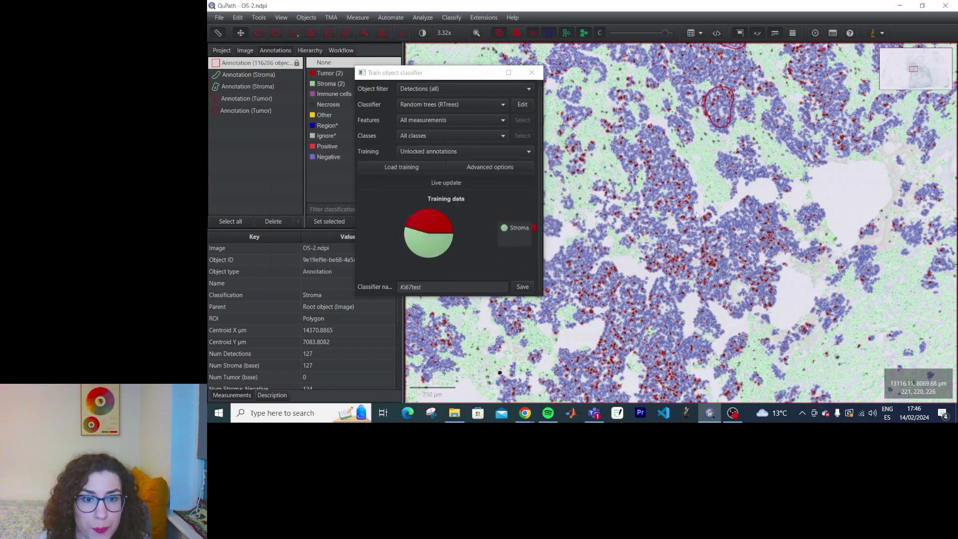
# Close the classifier training window and raise the overlay to full opacity over the tumor and stroma cells
pyautogui.scroll(10, 623, 225)
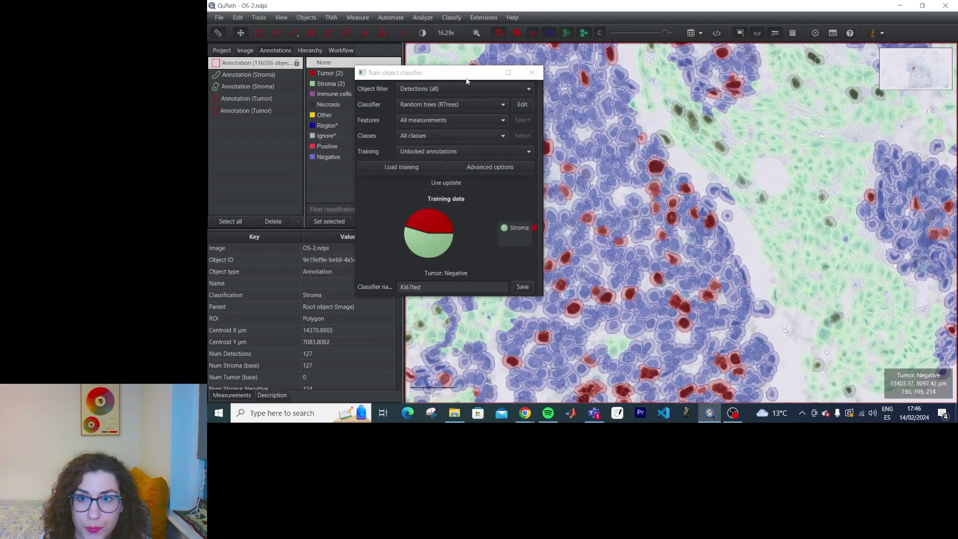
pyautogui.click(532, 73)
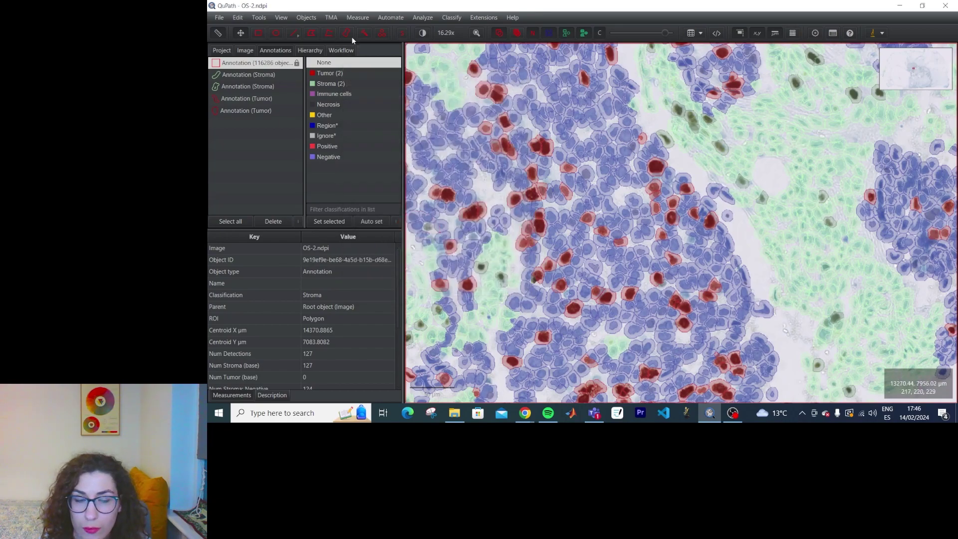
pyautogui.moveTo(777, 143); pyautogui.dragTo(772, 244)
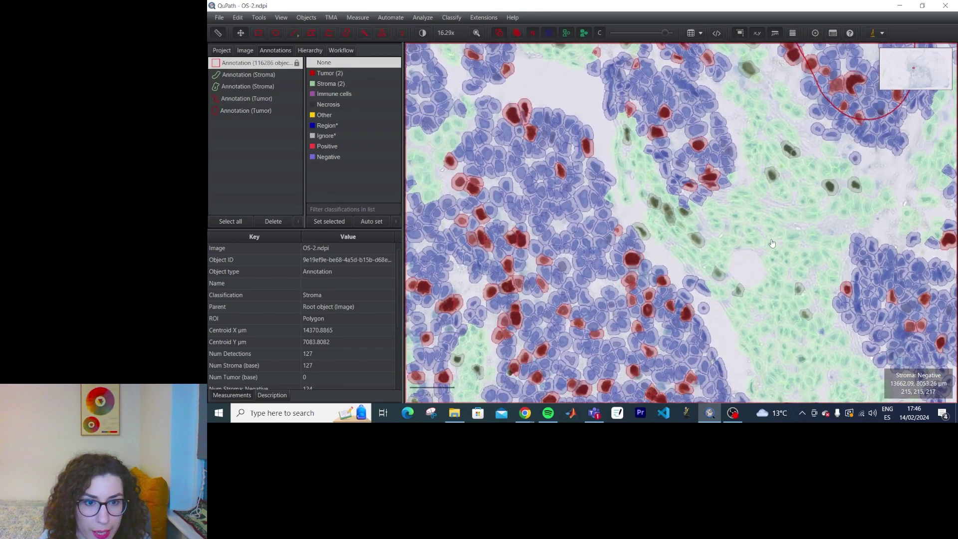
pyautogui.moveTo(666, 33); pyautogui.dragTo(672, 33)
# Apply a cell intensity classification on Nucleus: DAB OD mean with a single threshold of 0.276, and inspect the cells
pyautogui.click(454, 20)
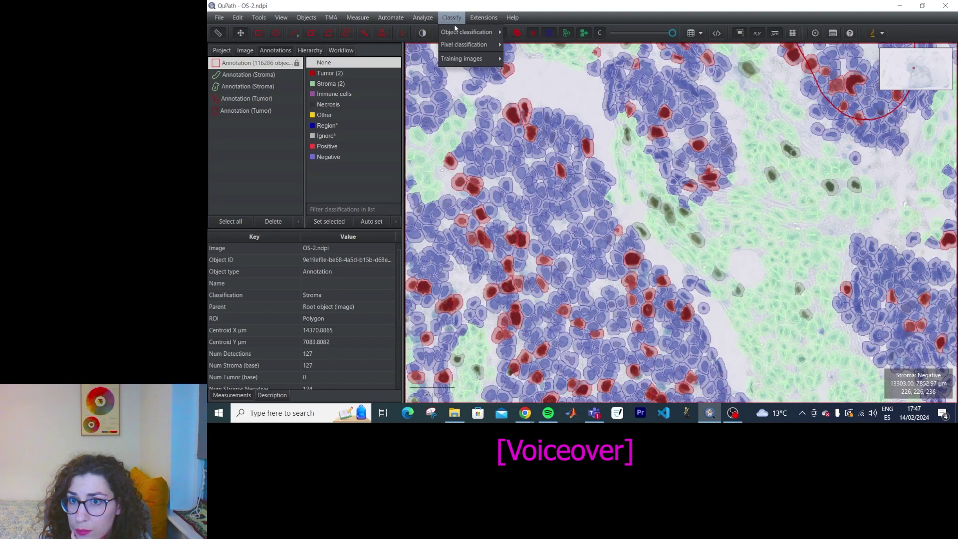
pyautogui.moveTo(454, 27)
pyautogui.click(560, 104)
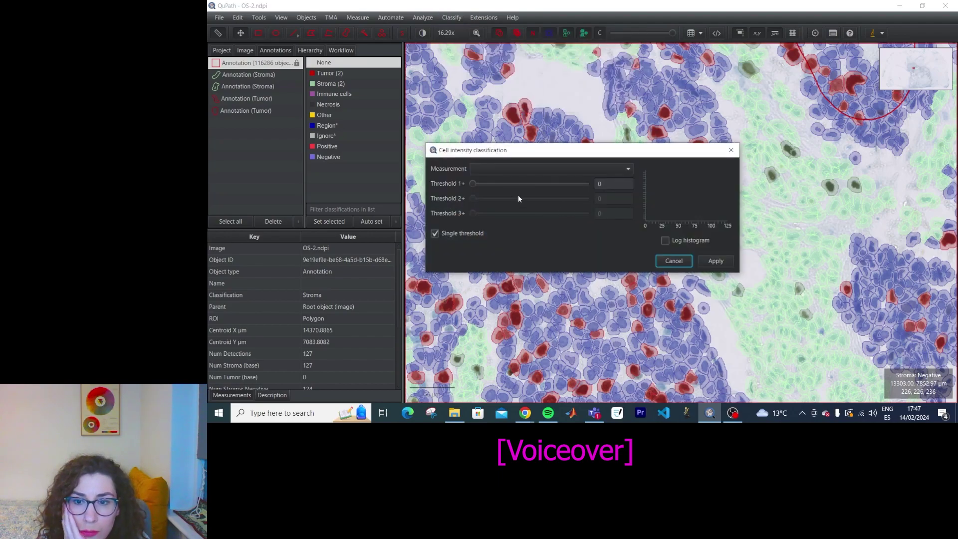
pyautogui.click(514, 167)
pyautogui.scroll(-3, 540, 188)
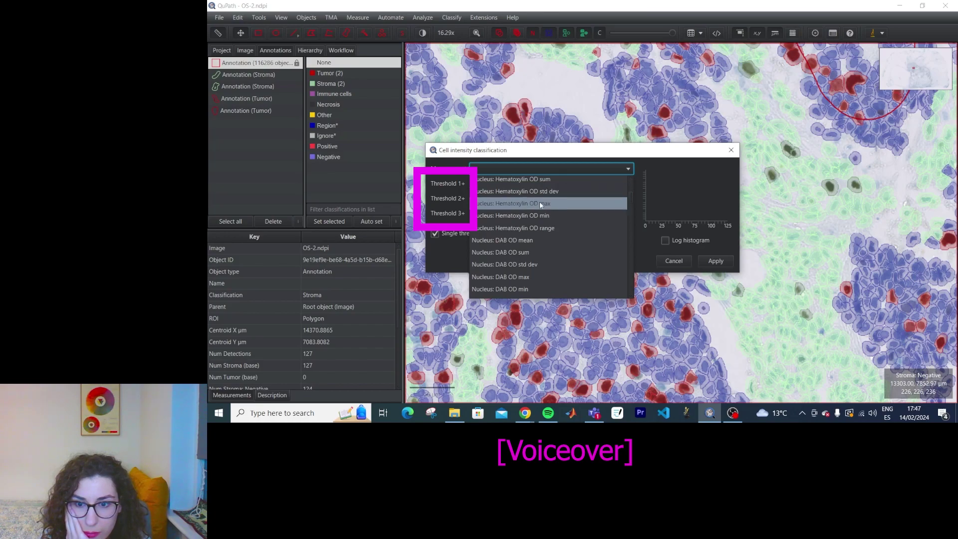
pyautogui.click(539, 240)
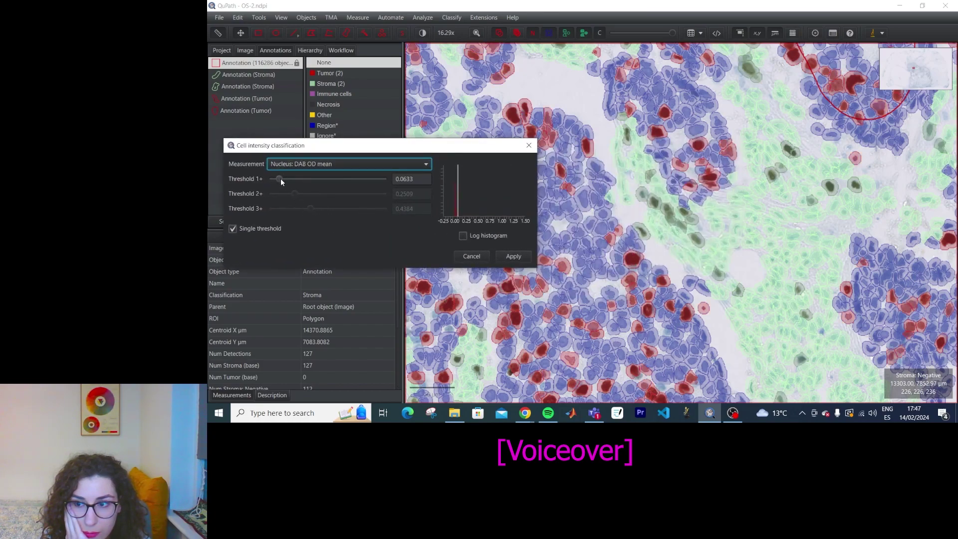
pyautogui.moveTo(279, 180); pyautogui.dragTo(299, 187)
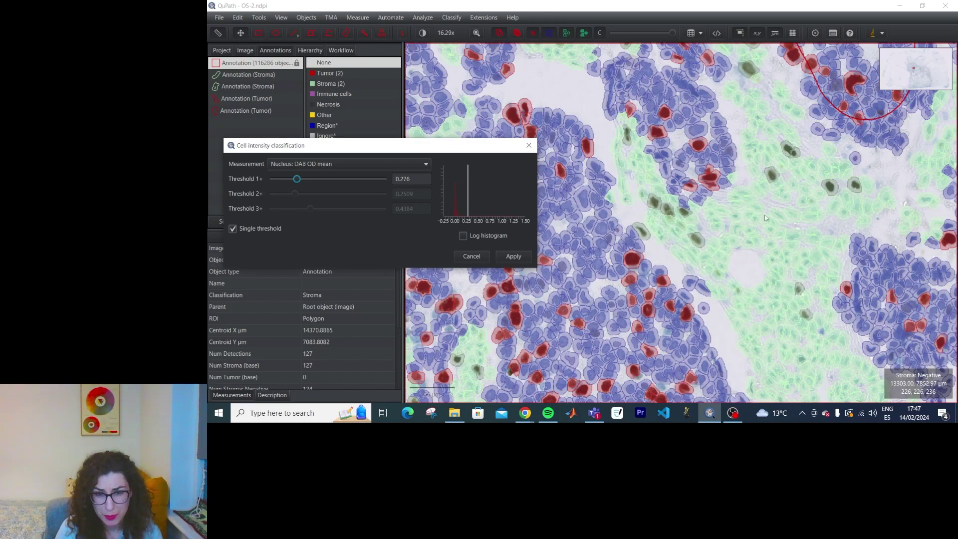
pyautogui.click(513, 256)
pyautogui.scroll(-5, 618, 218)
pyautogui.scroll(5, 618, 218)
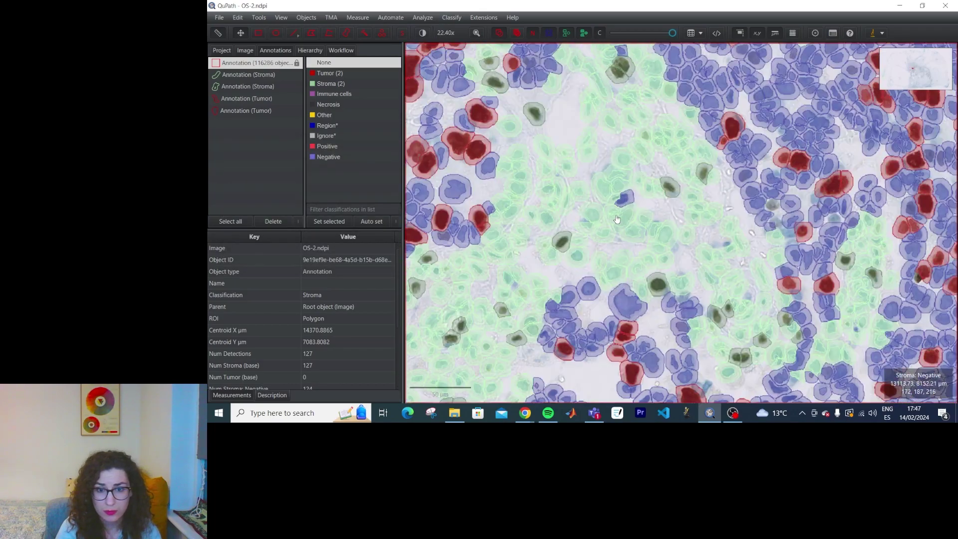
# Compare the positive and negative cell classifications with the underlying staining at low and high overlay opacity across several tissue areas
pyautogui.scroll(2, 655, 45)
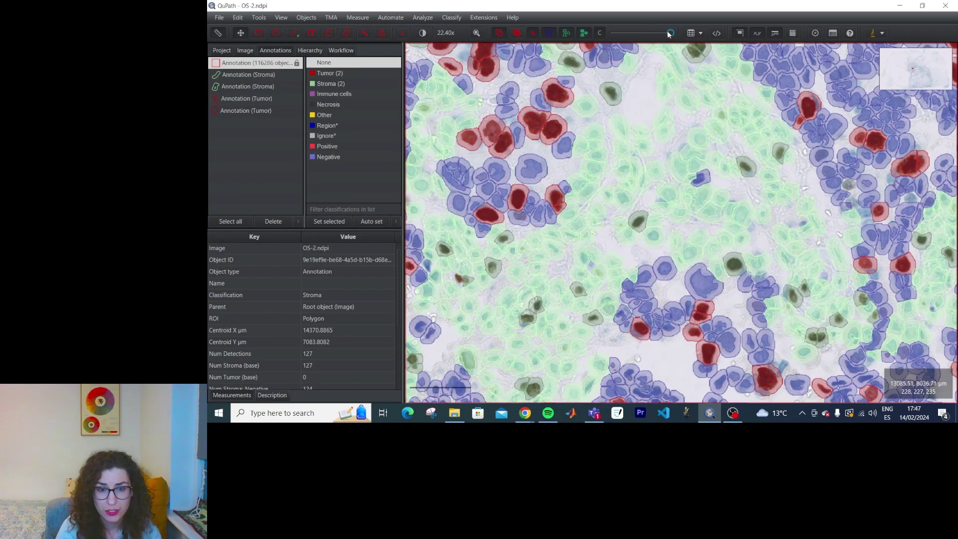
pyautogui.moveTo(669, 33); pyautogui.dragTo(726, 32)
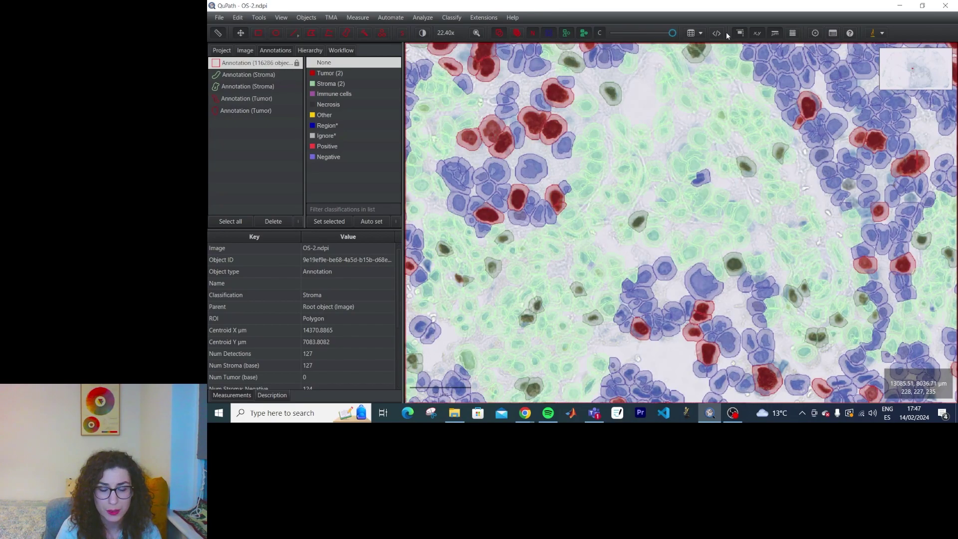
pyautogui.scroll(-3, 758, 243)
pyautogui.scroll(5, 758, 242)
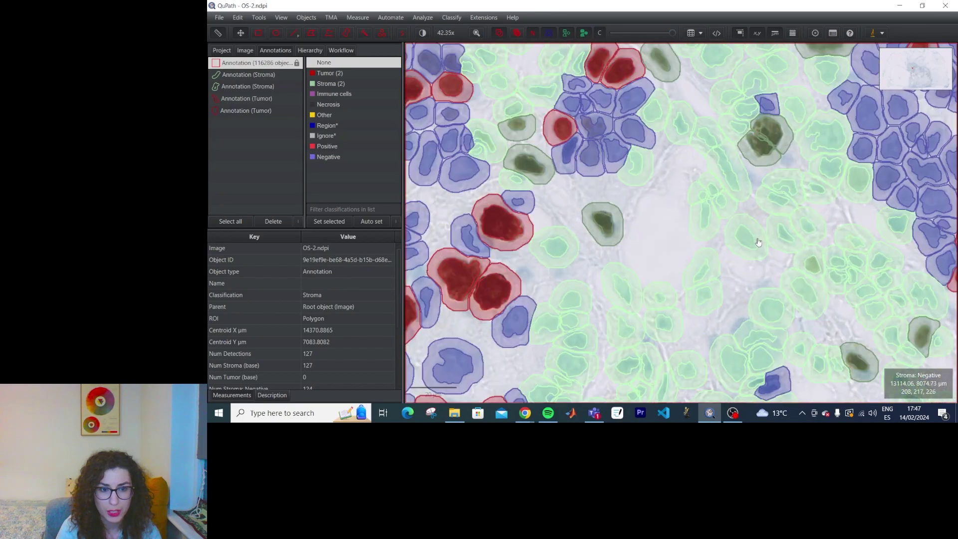
pyautogui.moveTo(671, 33); pyautogui.dragTo(624, 33)
pyautogui.scroll(-5, 612, 225)
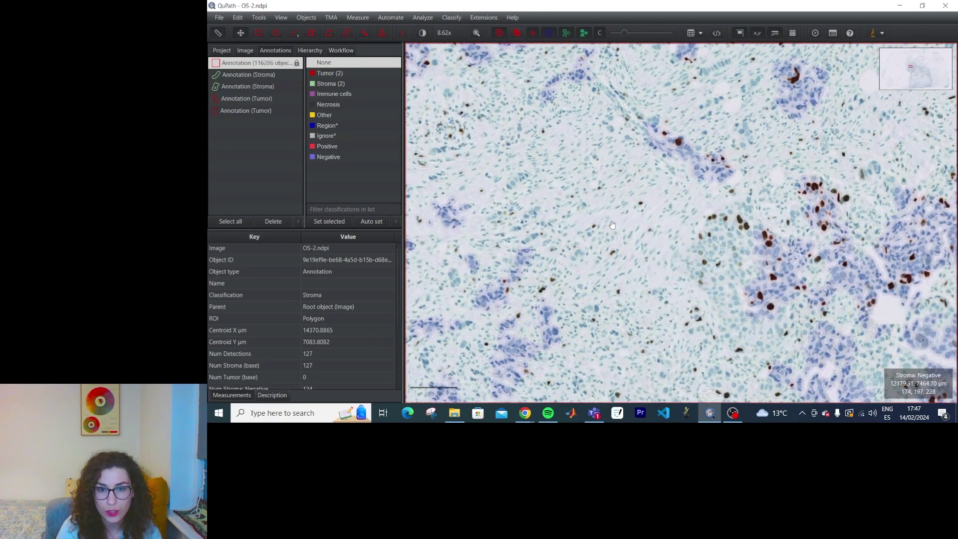
pyautogui.moveTo(612, 224); pyautogui.dragTo(708, 252)
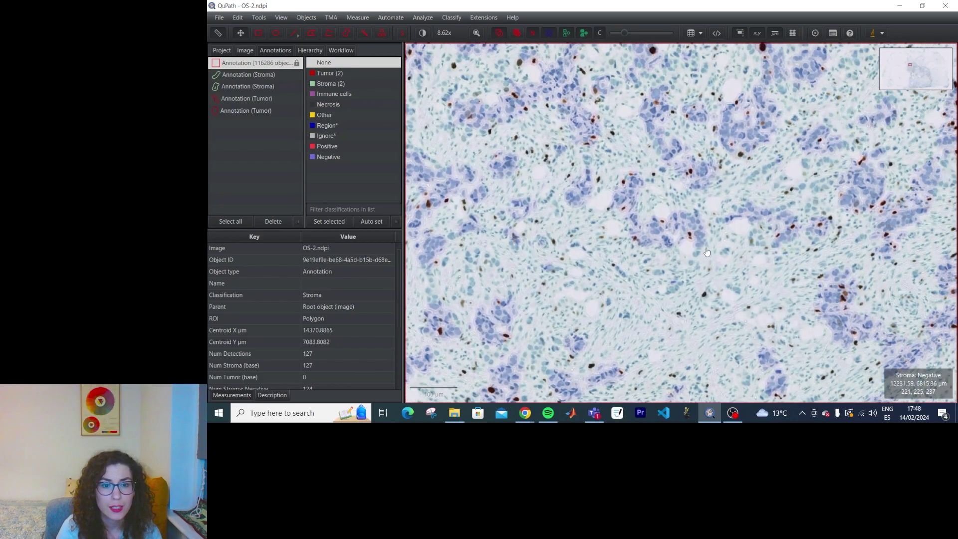
pyautogui.scroll(4, 707, 252)
pyautogui.moveTo(627, 33); pyautogui.dragTo(670, 34)
pyautogui.scroll(-6, 670, 303)
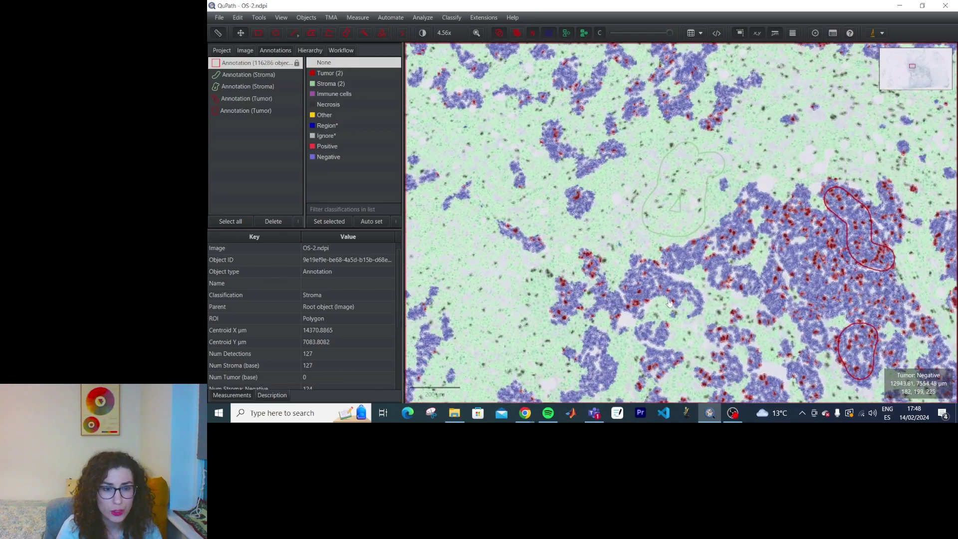
# Inspect the classified tumor and stroma cells, and read the positive and negative measurements of the selected Stroma annotation
pyautogui.scroll(6, 684, 219)
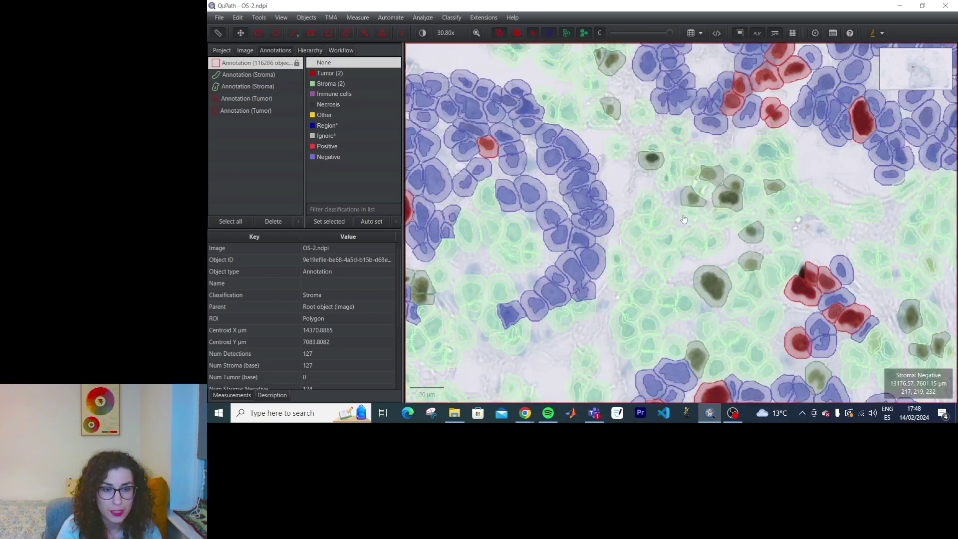
pyautogui.scroll(-3, 684, 220)
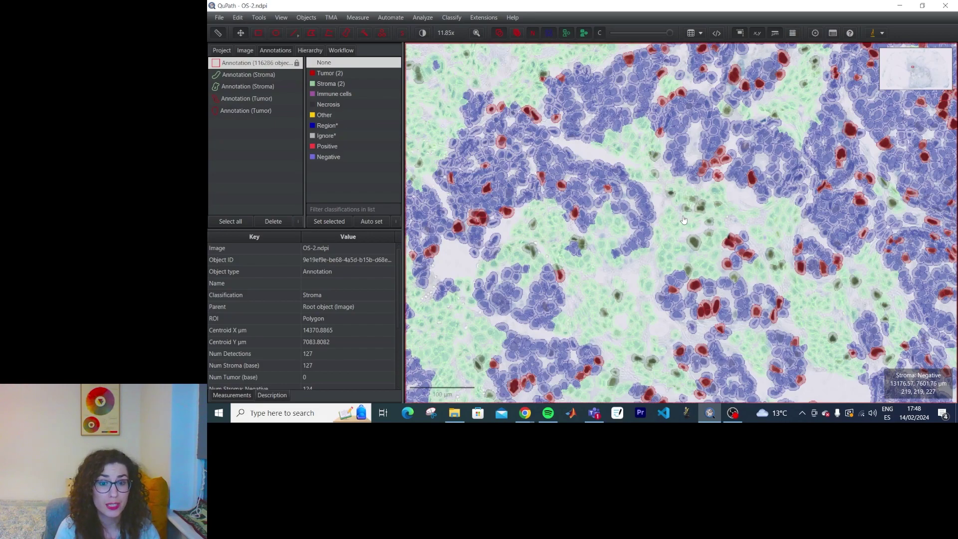
pyautogui.scroll(-9, 684, 220)
pyautogui.scroll(-3, 305, 264)
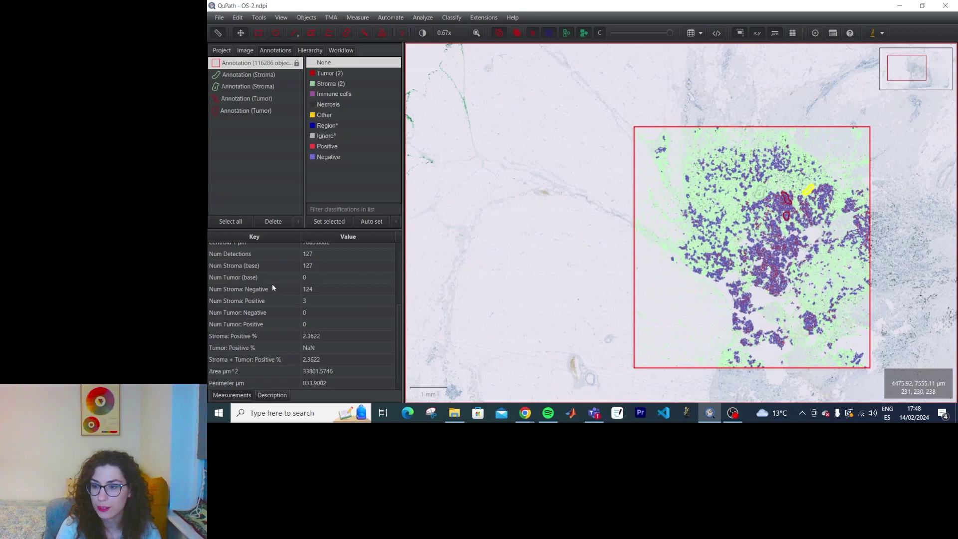
# Draw a rectangle annotation of about 875,720 µm² over mixed tumor and stroma, and read its positive and negative cell measurements
pyautogui.scroll(3, 799, 246)
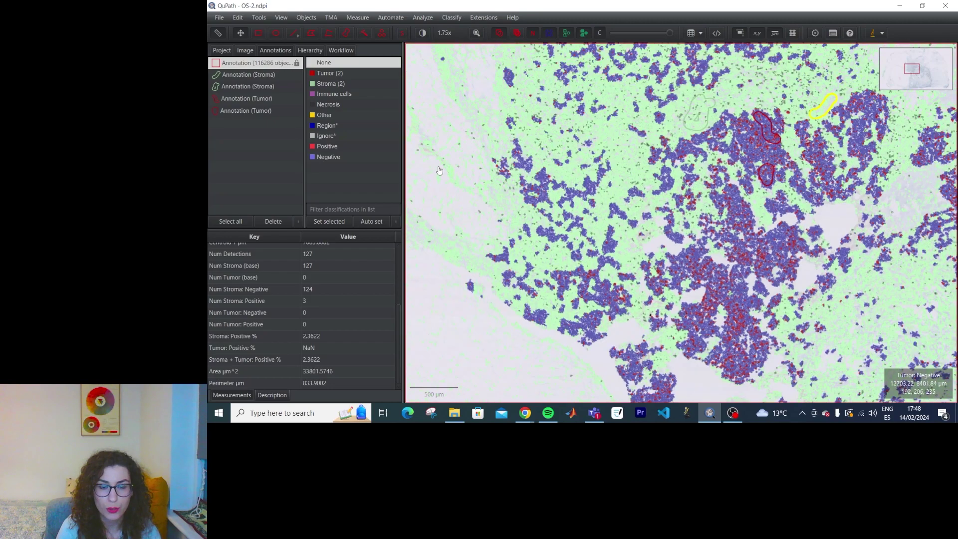
pyautogui.click(259, 33)
pyautogui.moveTo(768, 216); pyautogui.dragTo(865, 296)
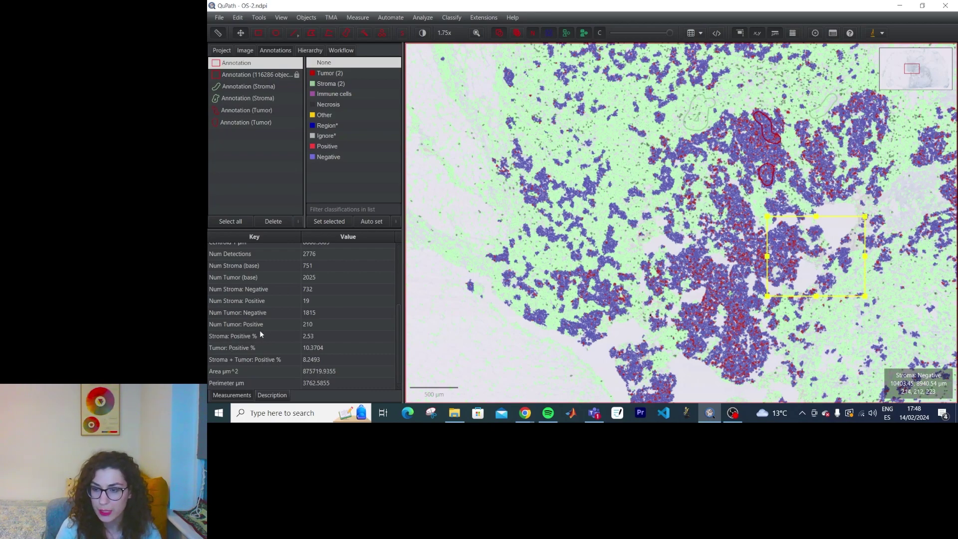
pyautogui.scroll(2, 260, 330)
pyautogui.scroll(-2, 259, 330)
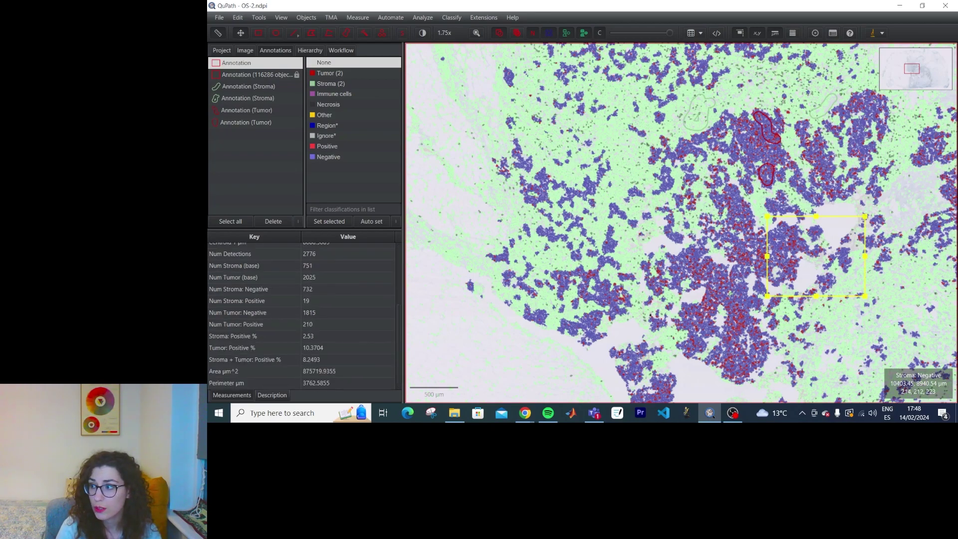
# Delete the rectangle annotation drawn over the mixed tumor and stroma
pyautogui.hotkey('alt', 'Tab')
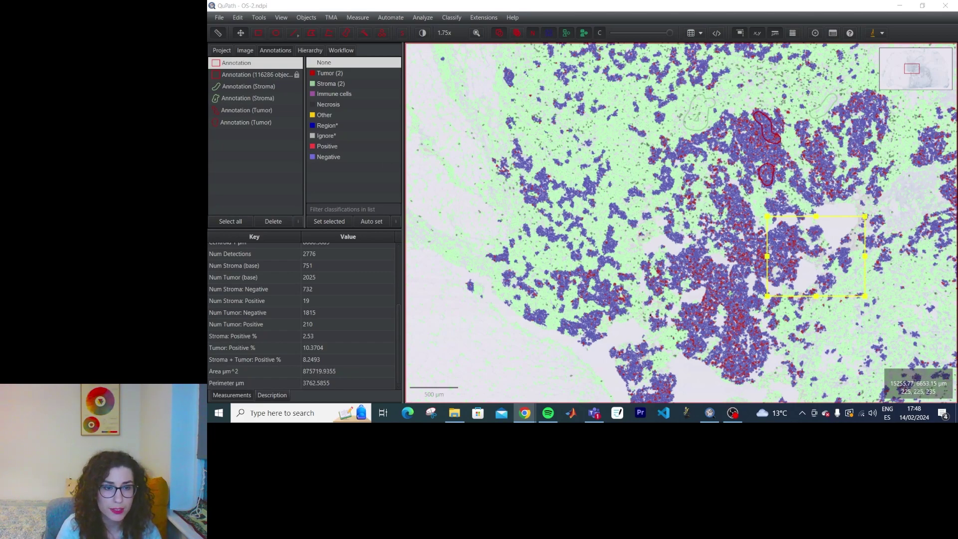
pyautogui.moveTo(839, 220)
pyautogui.mouseDown()
pyautogui.moveTo(714, 225)
pyautogui.moveTo(664, 240)
pyautogui.mouseUp()
pyautogui.press('Delete')
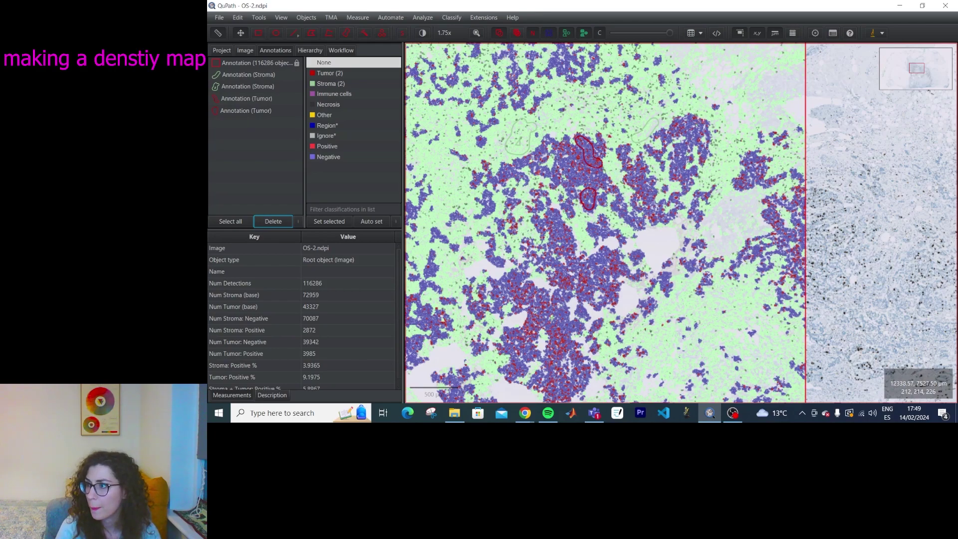
# Start creating a density map of all detections and inspect it over the analysed region
pyautogui.scroll(-5, 649, 185)
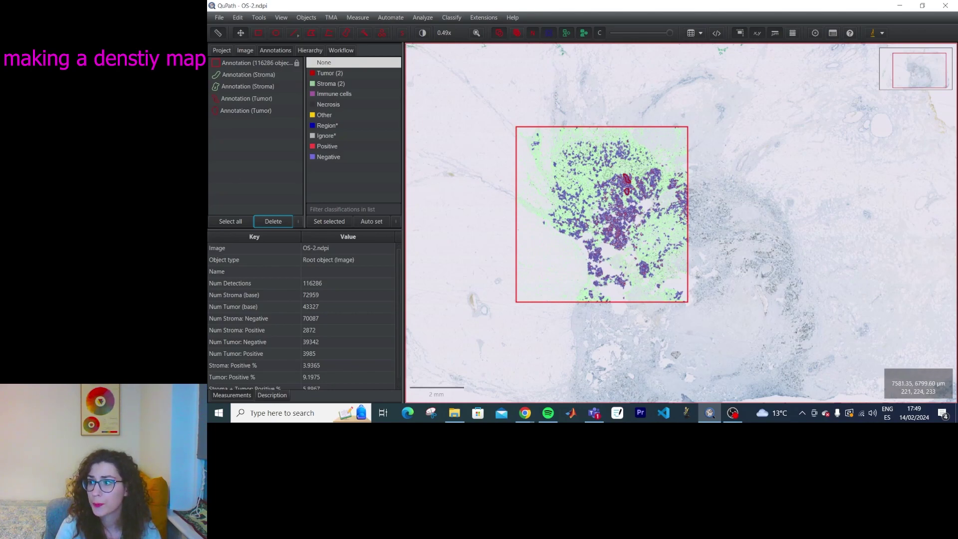
pyautogui.click(426, 18)
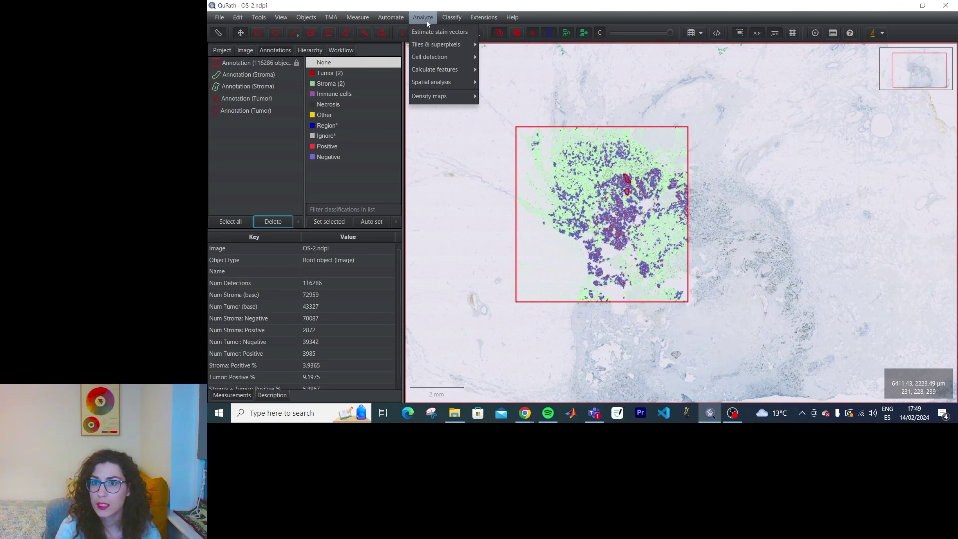
pyautogui.moveTo(431, 100)
pyautogui.click(500, 99)
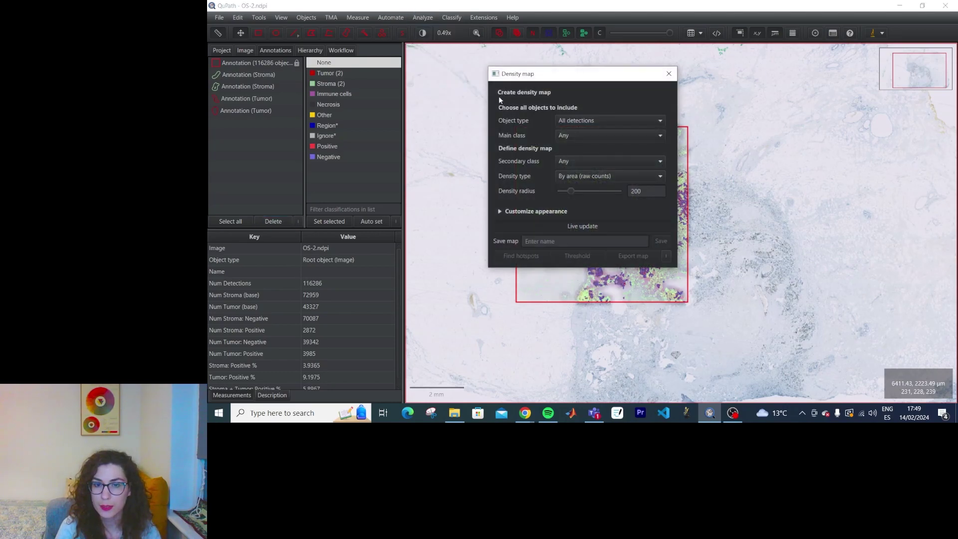
pyautogui.moveTo(546, 75); pyautogui.dragTo(333, 111)
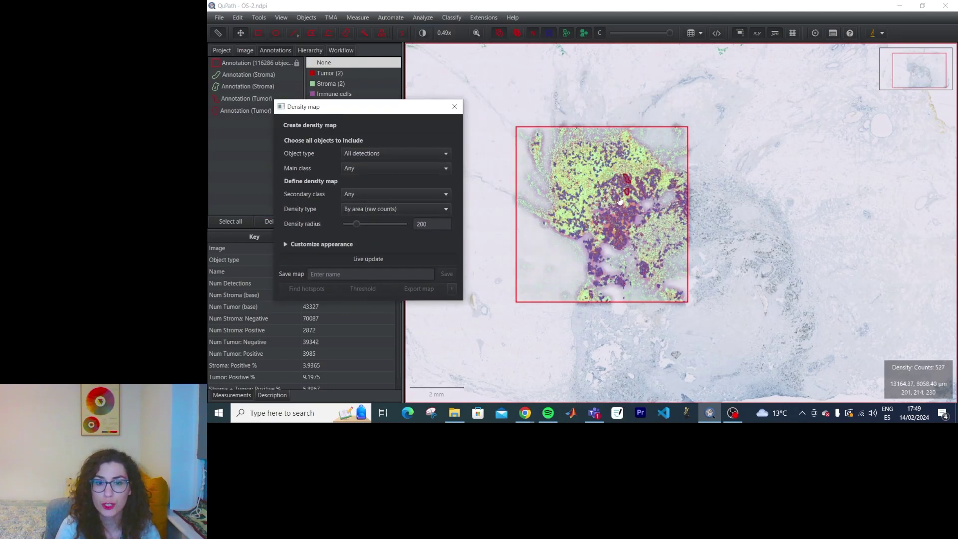
pyautogui.scroll(3, 608, 175)
pyautogui.scroll(3, 606, 173)
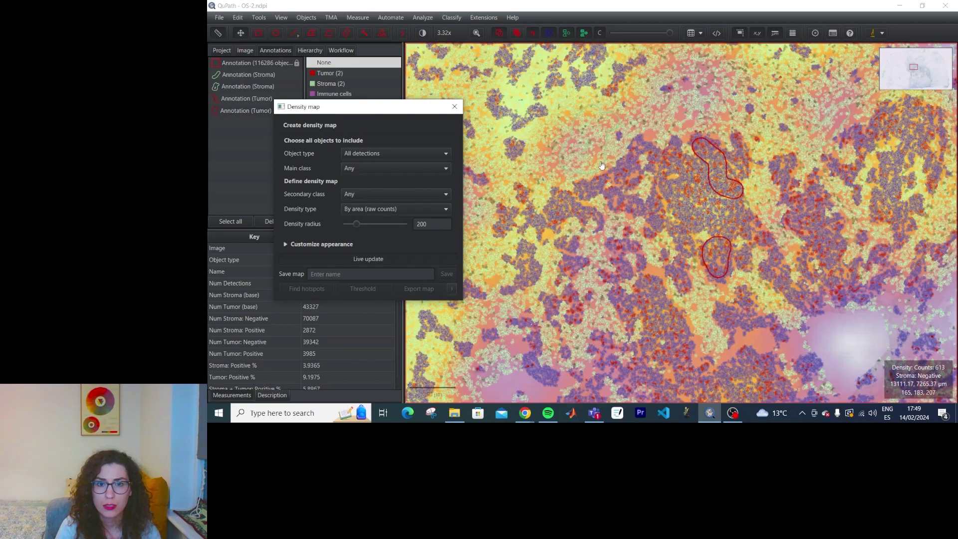
pyautogui.scroll(-5, 605, 167)
pyautogui.scroll(2, 602, 160)
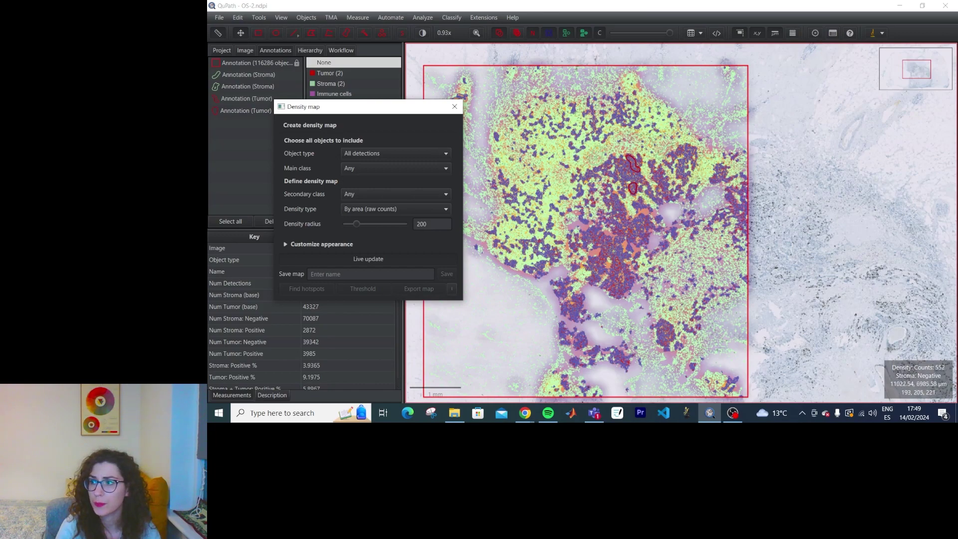
# Keep All detections as the density map's object type and set its main class to Tumor
pyautogui.click(391, 152)
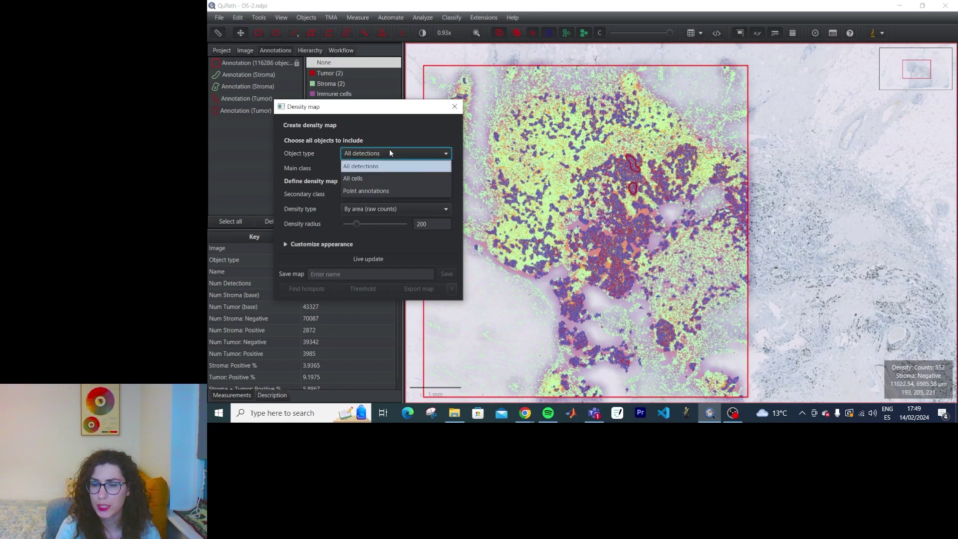
pyautogui.click(390, 152)
pyautogui.click(383, 170)
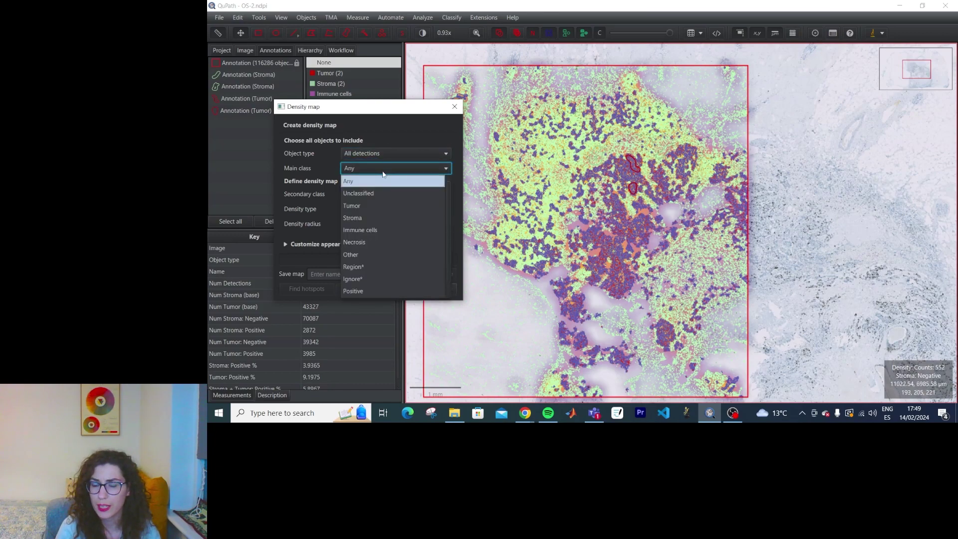
pyautogui.click(352, 205)
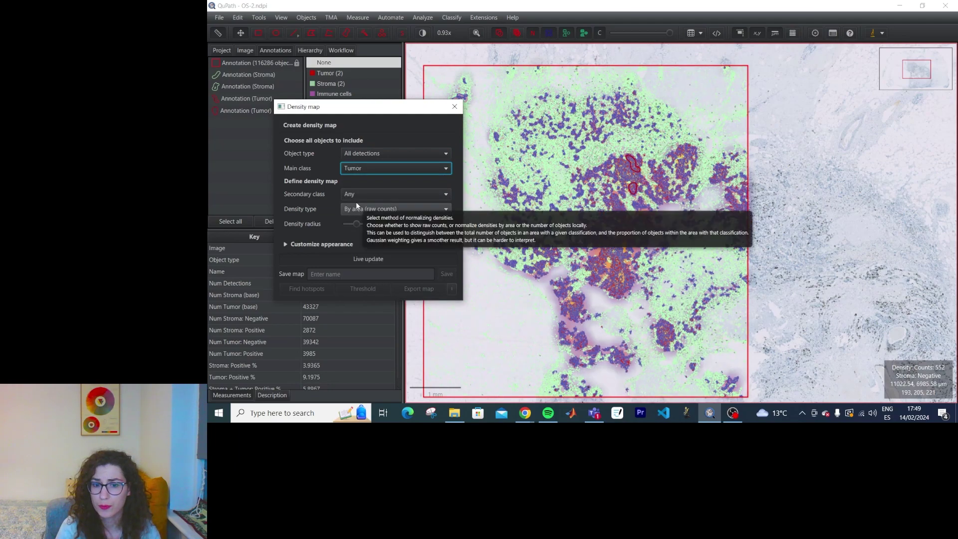
# Try Stroma as the density map's secondary class and set it back to Any
pyautogui.click(409, 193)
pyautogui.click(370, 255)
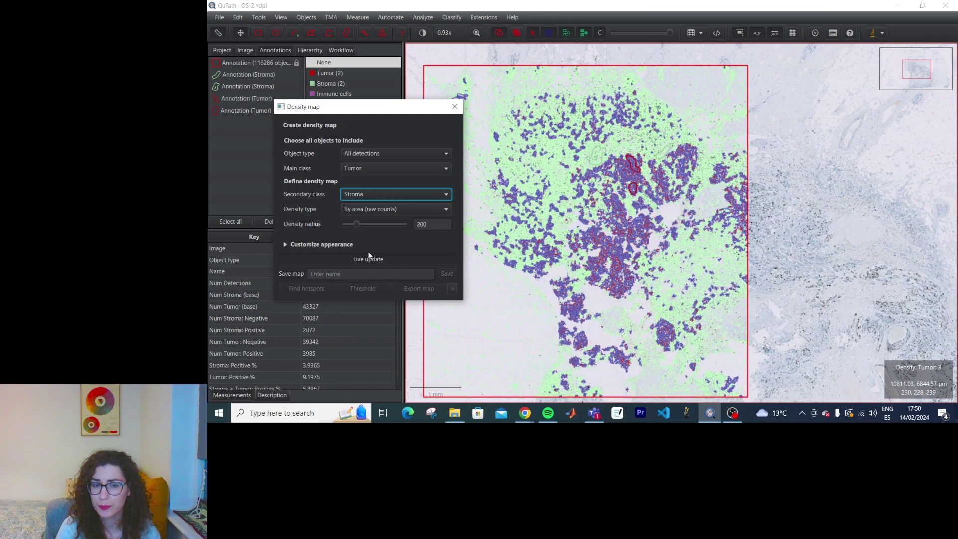
pyautogui.click(384, 195)
pyautogui.click(366, 201)
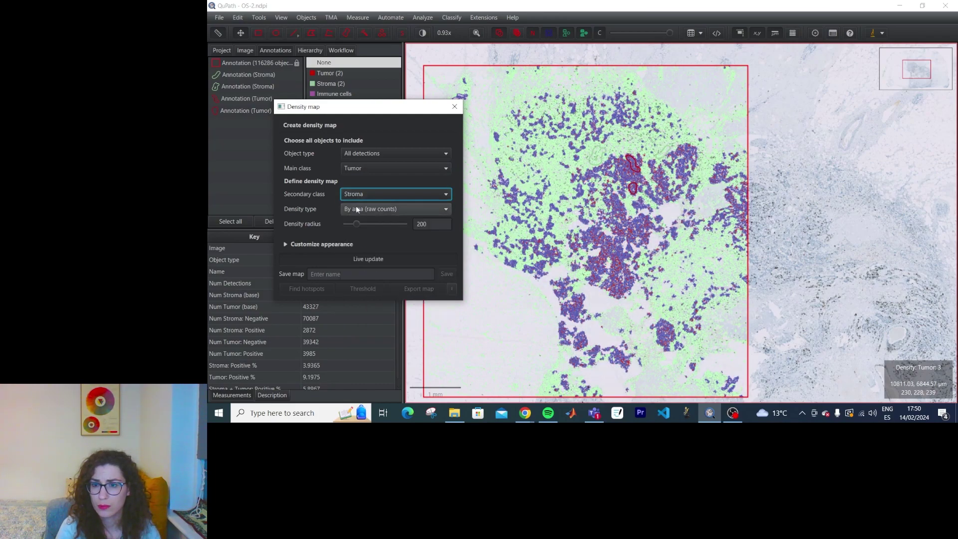
pyautogui.click(374, 194)
pyautogui.click(351, 207)
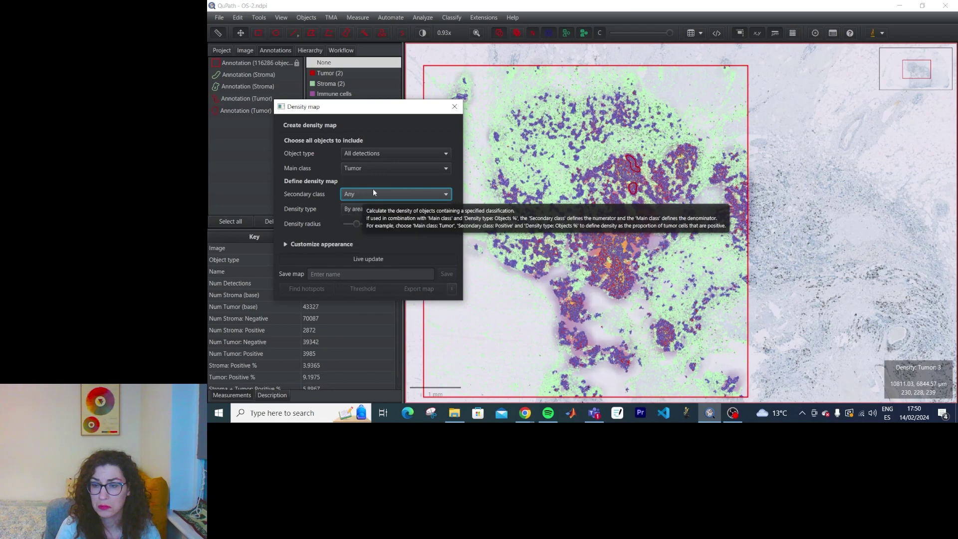
# Set the density radius to 291.9 after trying 1,000, and hide the cell detections covering the density map
pyautogui.moveTo(354, 223); pyautogui.dragTo(403, 225)
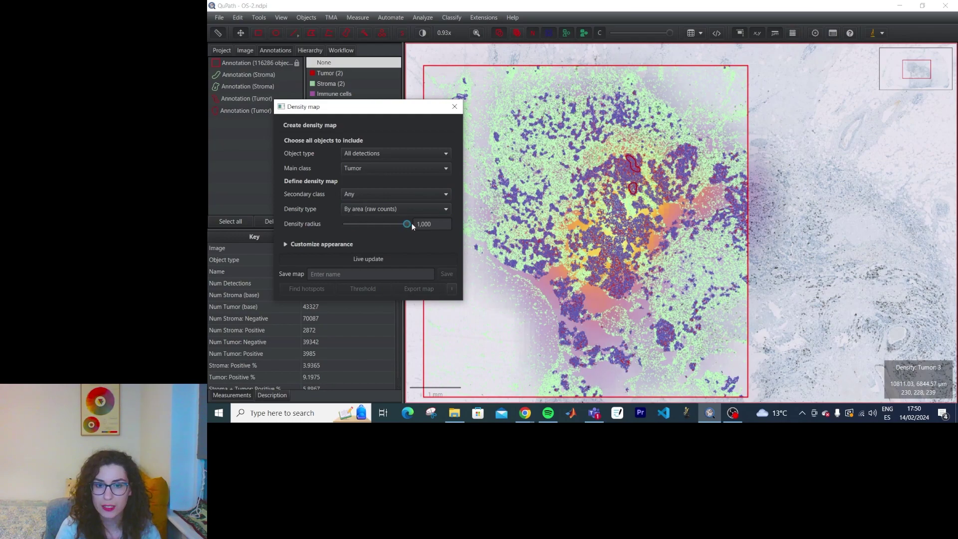
pyautogui.moveTo(406, 226); pyautogui.dragTo(363, 228)
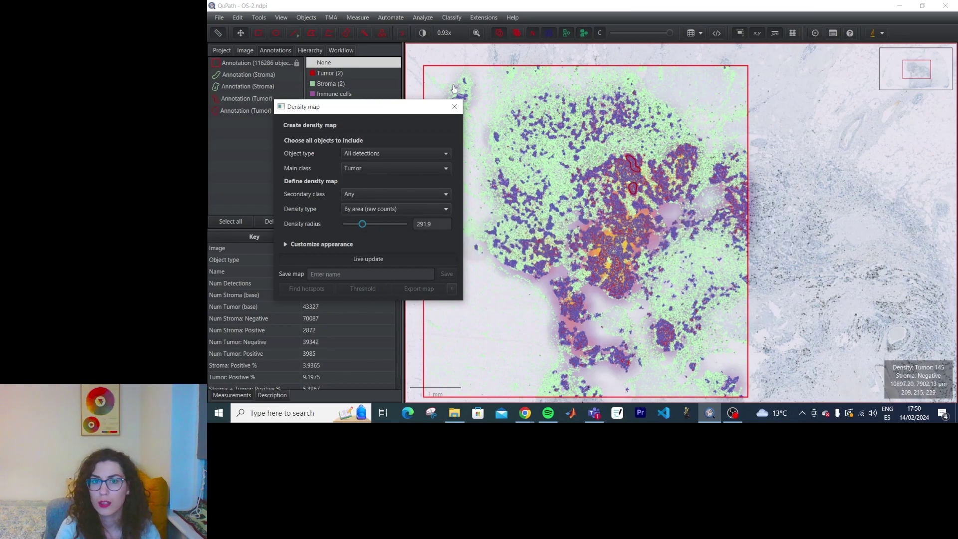
pyautogui.click(585, 33)
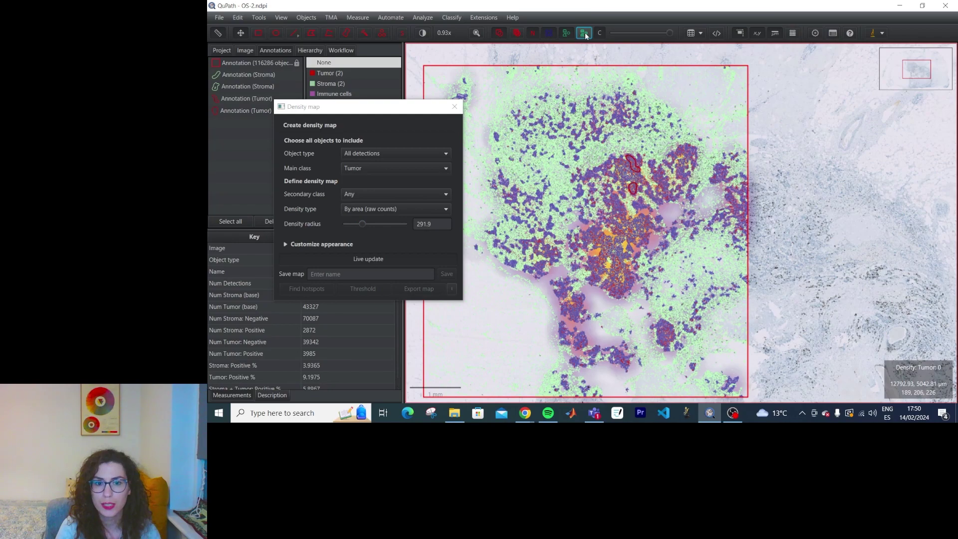
pyautogui.click(569, 32)
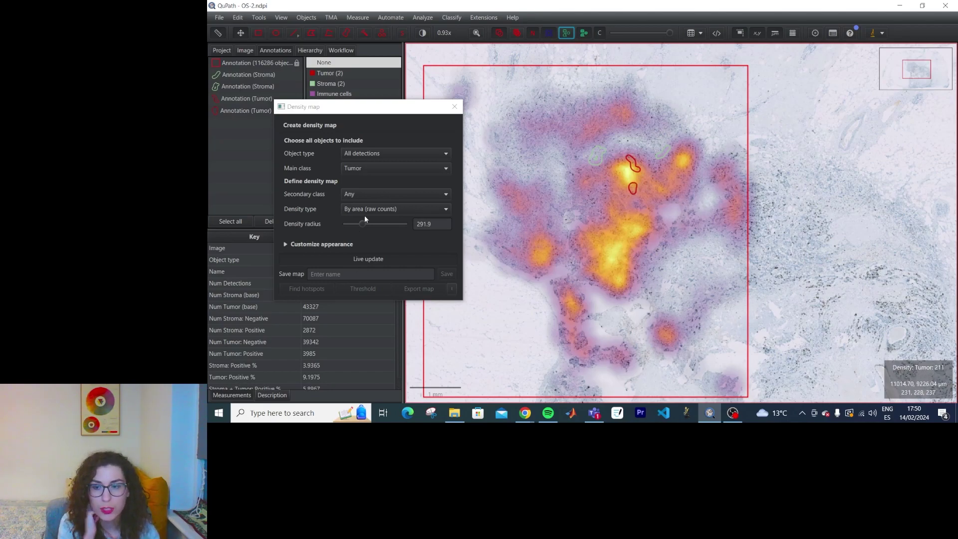
# Inspect the tumor density hotspots with the secondary class kept at Any, and reduce the density radius to 105.5
pyautogui.click(423, 194)
pyautogui.click(424, 192)
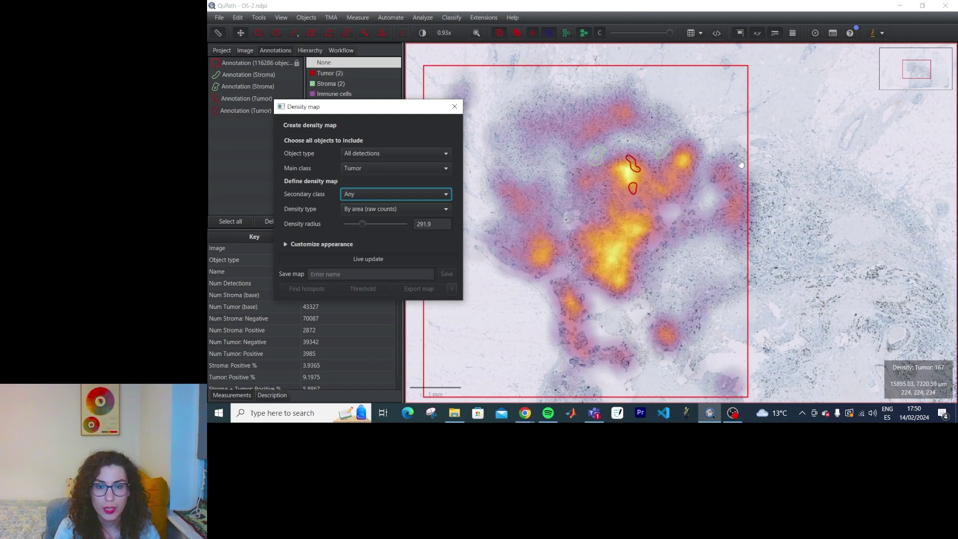
pyautogui.scroll(-3, 658, 242)
pyautogui.scroll(1, 642, 255)
pyautogui.scroll(3, 642, 256)
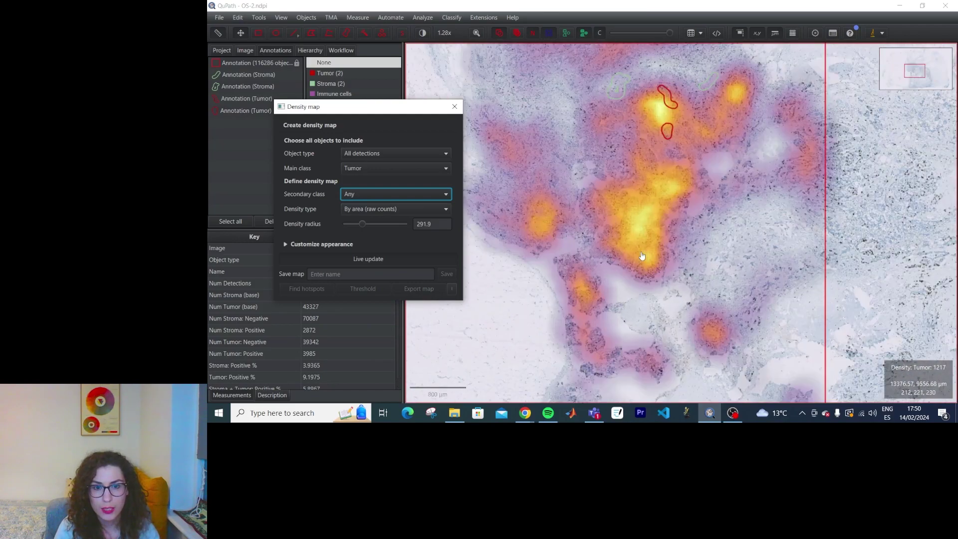
pyautogui.scroll(-1, 747, 236)
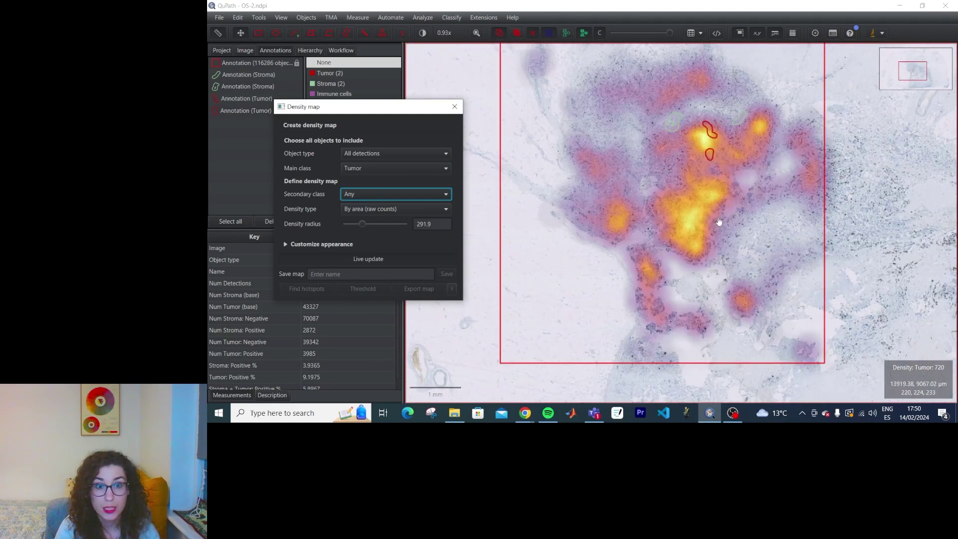
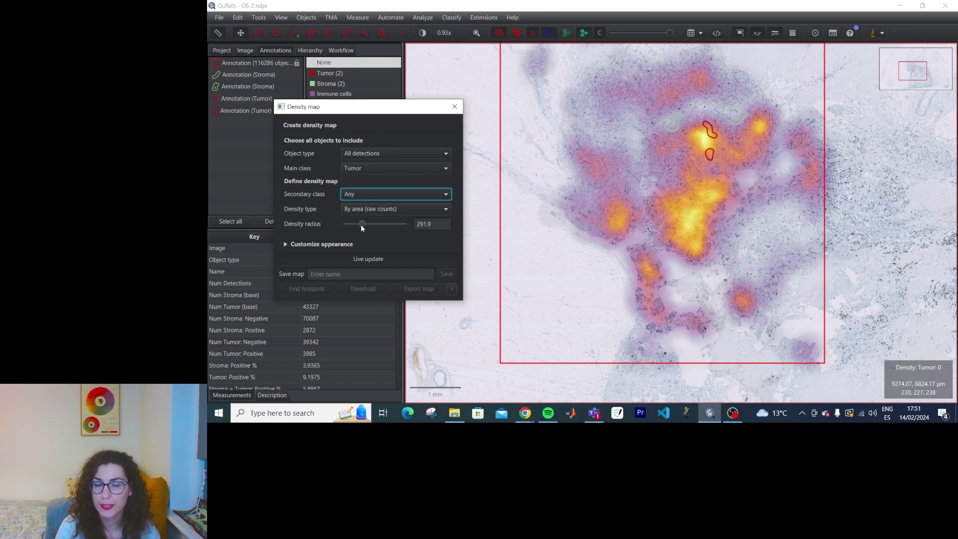
pyautogui.moveTo(360, 225)
pyautogui.mouseDown()
pyautogui.moveTo(381, 226)
pyautogui.moveTo(353, 227)
pyautogui.mouseUp()
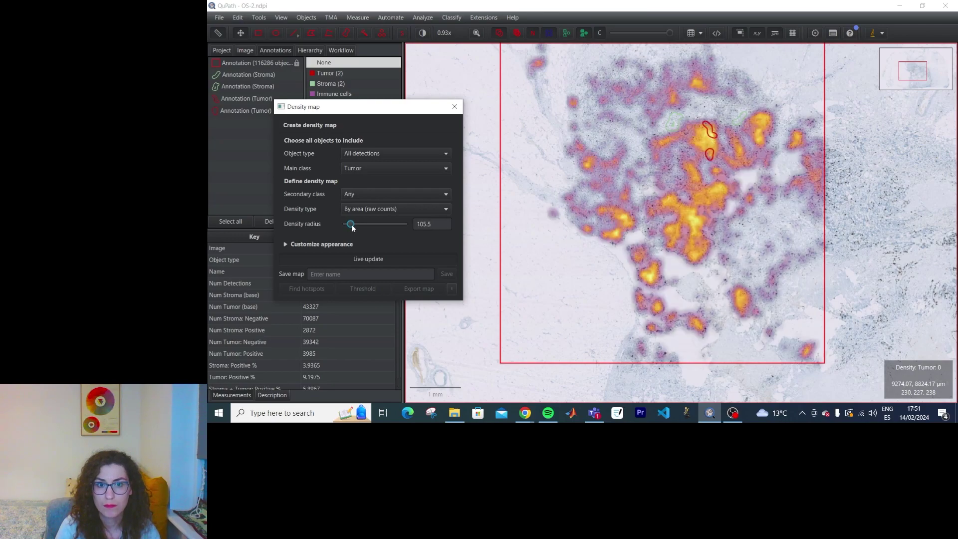
# Try Positive as the density map's secondary class with a density radius of 298.08, and return the class to Any
pyautogui.click(381, 192)
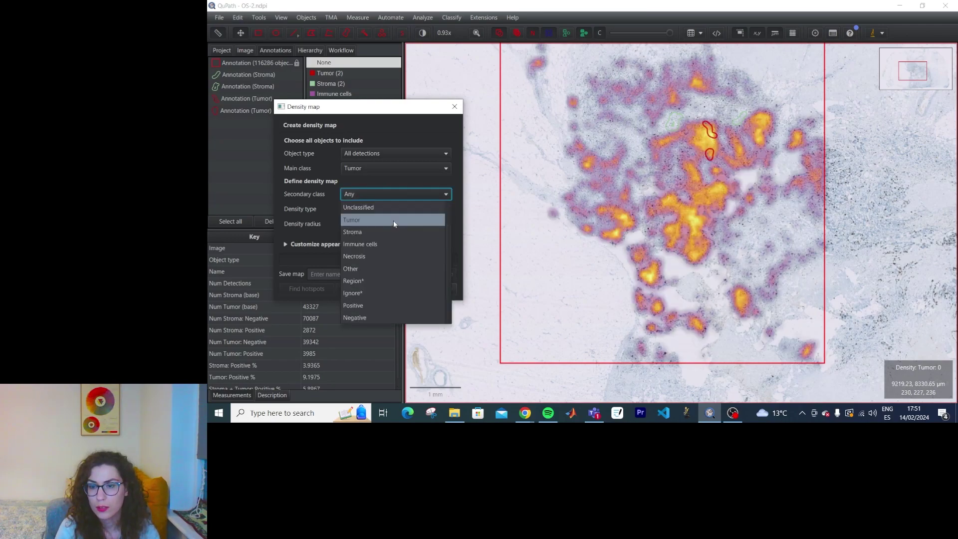
pyautogui.scroll(-2, 379, 249)
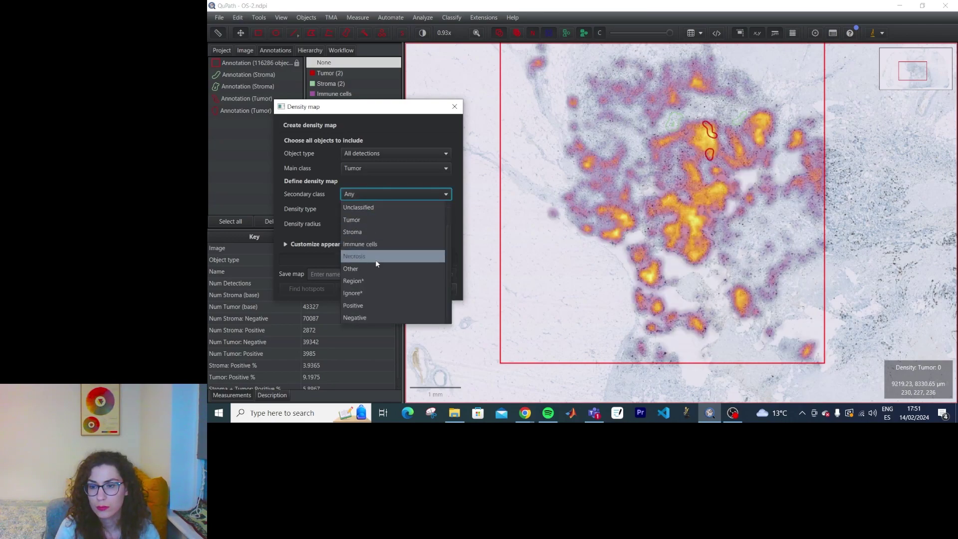
pyautogui.click(373, 302)
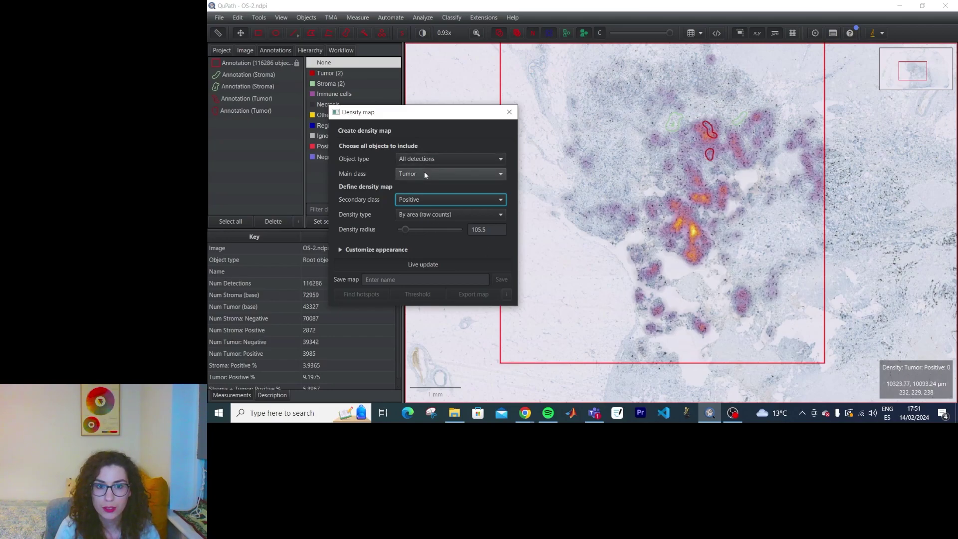
pyautogui.scroll(5, 747, 149)
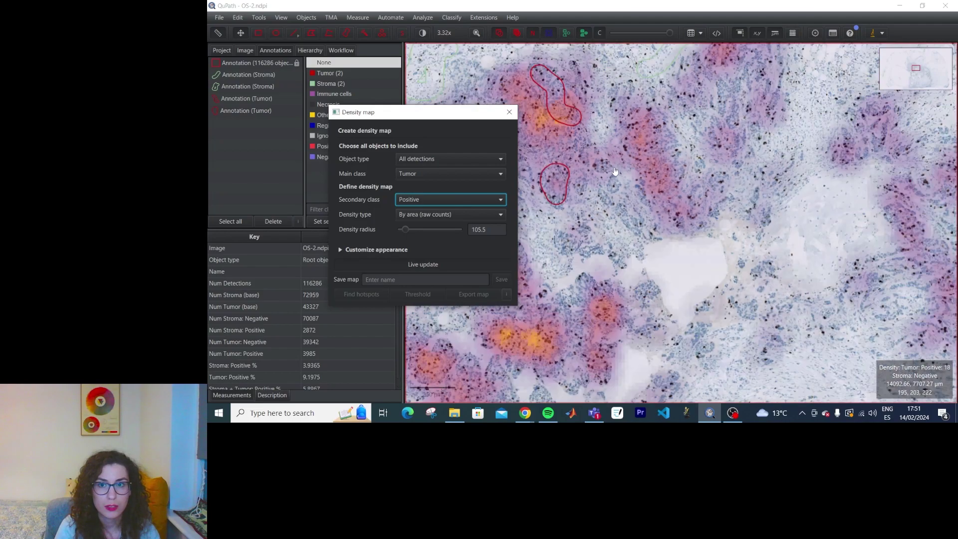
pyautogui.moveTo(405, 229); pyautogui.dragTo(412, 232)
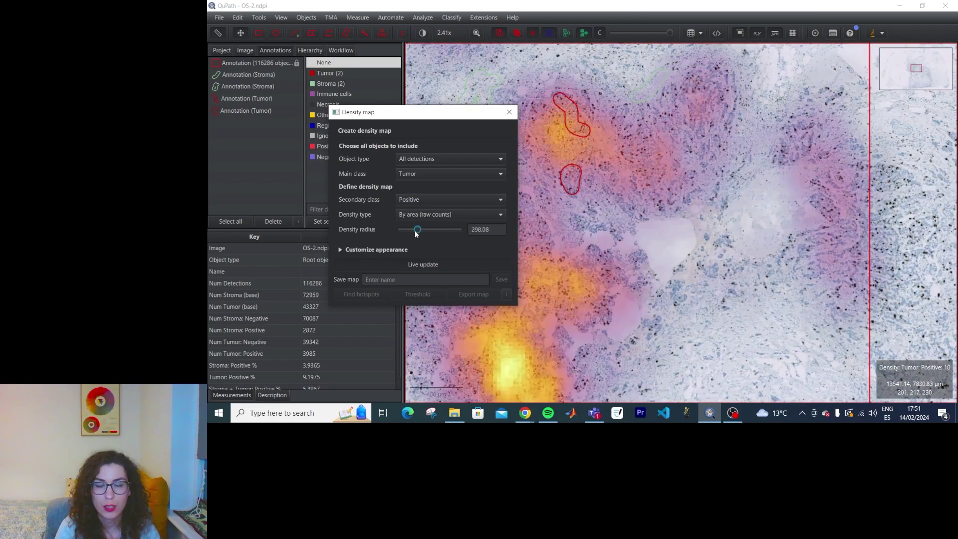
pyautogui.click(494, 200)
pyautogui.scroll(1, 444, 215)
pyautogui.click(427, 213)
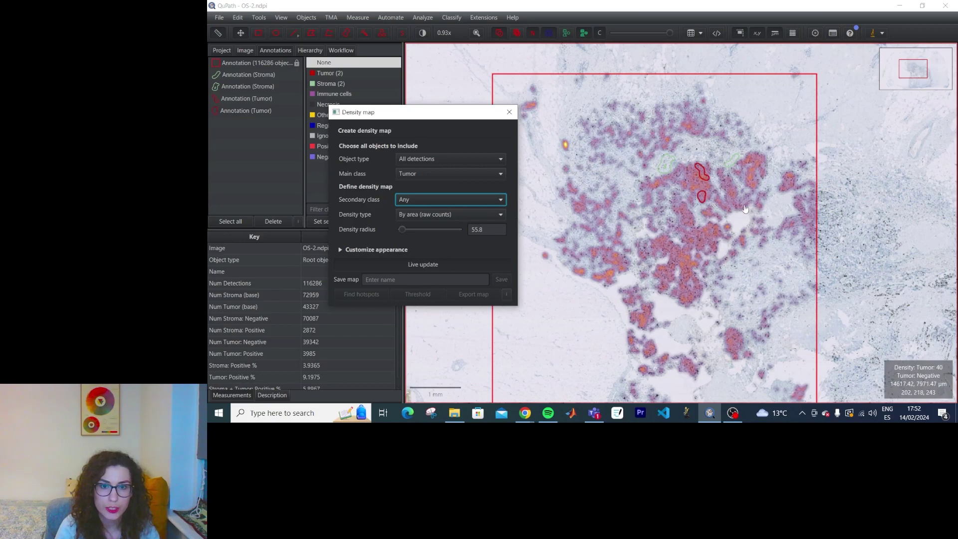
# Set the density radius to 149 and the appearance gamma to 1.3, keeping the Inferno colormap after trying Viridis
pyautogui.moveTo(403, 230); pyautogui.dragTo(408, 229)
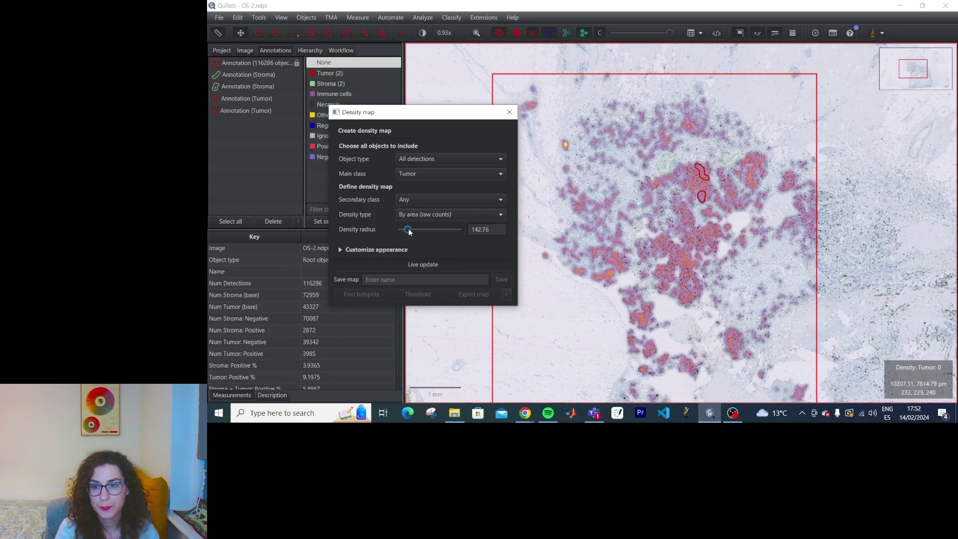
pyautogui.click(352, 251)
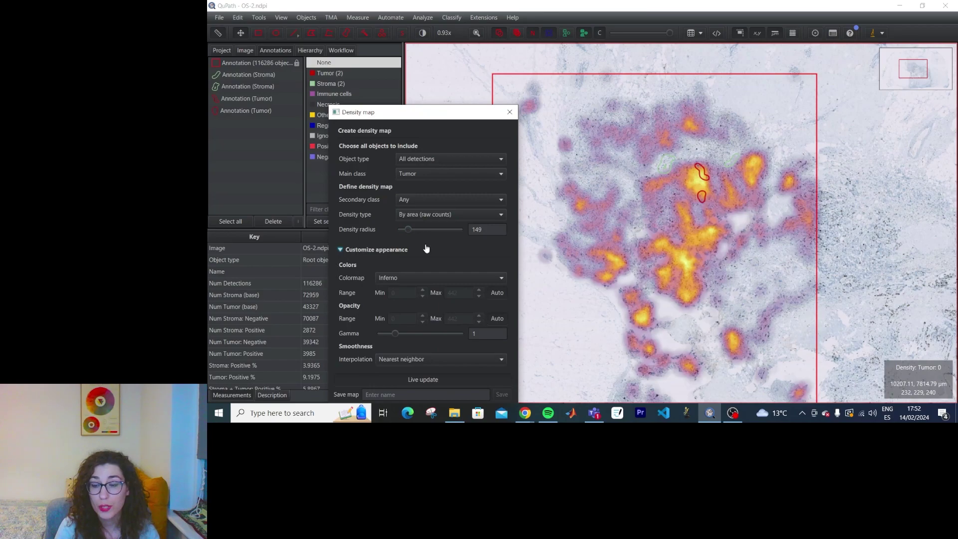
pyautogui.click(444, 278)
pyautogui.click(409, 205)
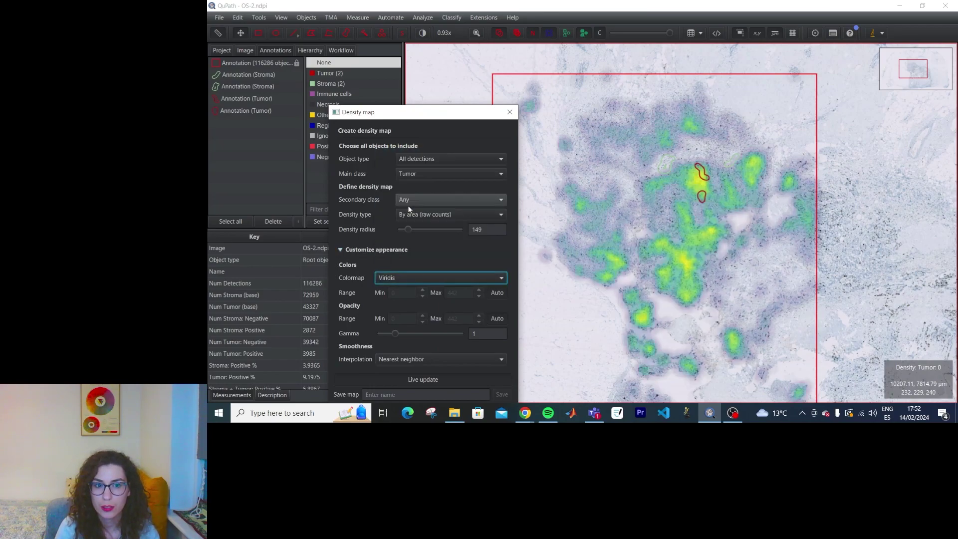
pyautogui.click(388, 278)
pyautogui.click(399, 166)
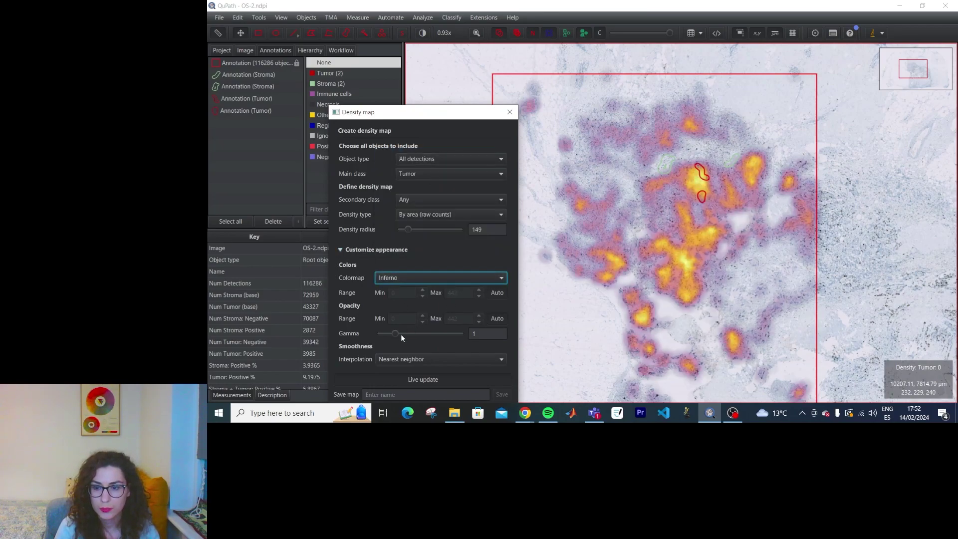
pyautogui.moveTo(395, 333)
pyautogui.mouseDown()
pyautogui.moveTo(417, 334)
pyautogui.moveTo(376, 338)
pyautogui.moveTo(426, 338)
pyautogui.moveTo(390, 338)
pyautogui.moveTo(400, 336)
pyautogui.mouseUp()
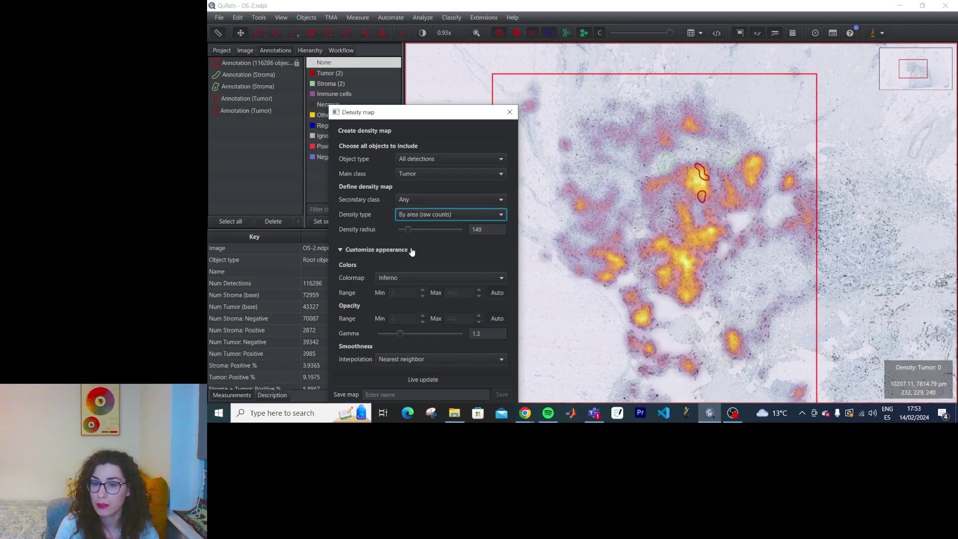
# Set the density type to Objects % after trying Gaussian-weighted
pyautogui.click(430, 214)
pyautogui.click(418, 238)
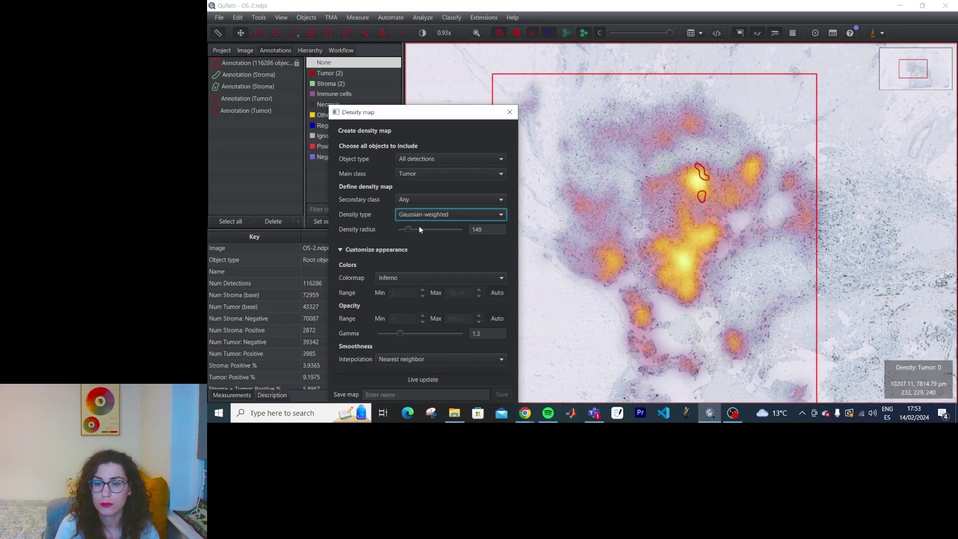
pyautogui.click(422, 216)
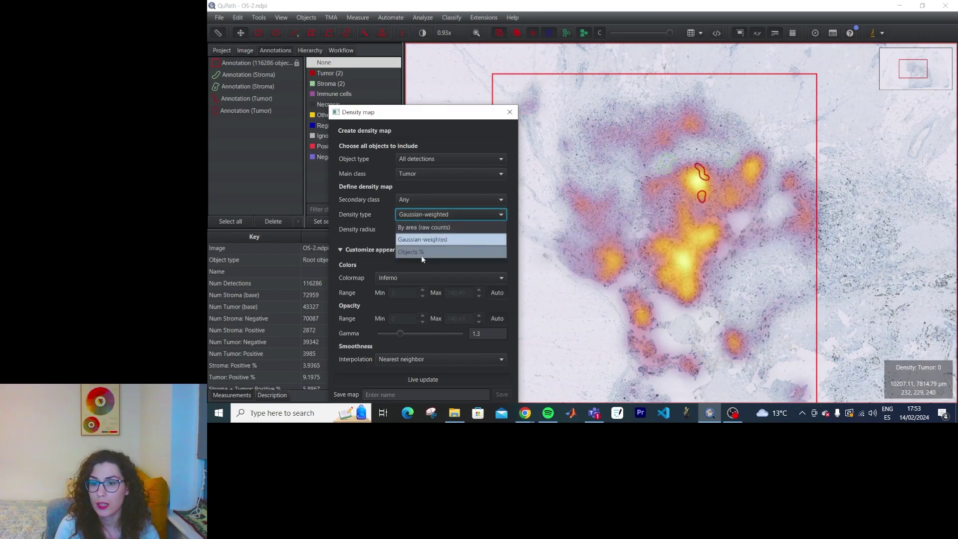
pyautogui.click(422, 254)
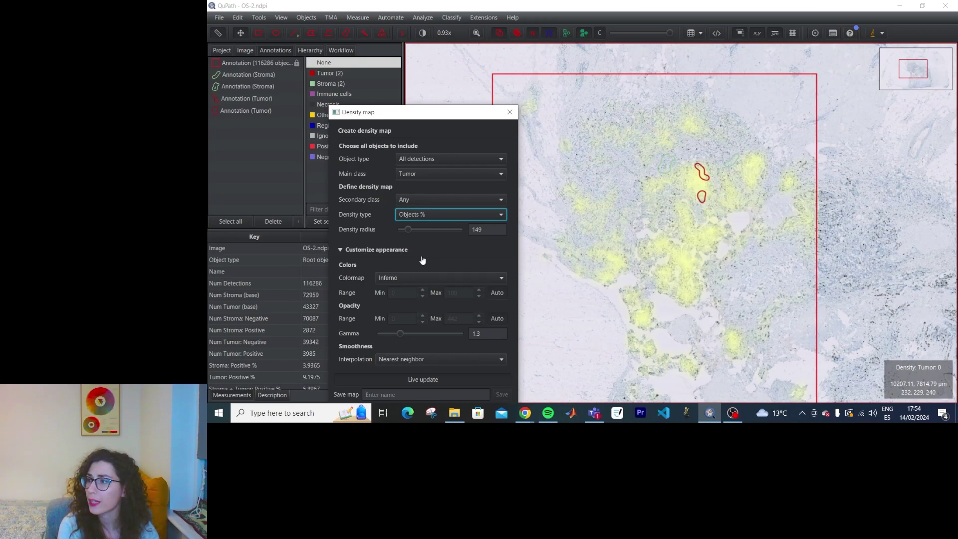
# Set the secondary class to Positive, and keep Objects % as the density type after comparing it with By area (raw counts)
pyautogui.click(449, 199)
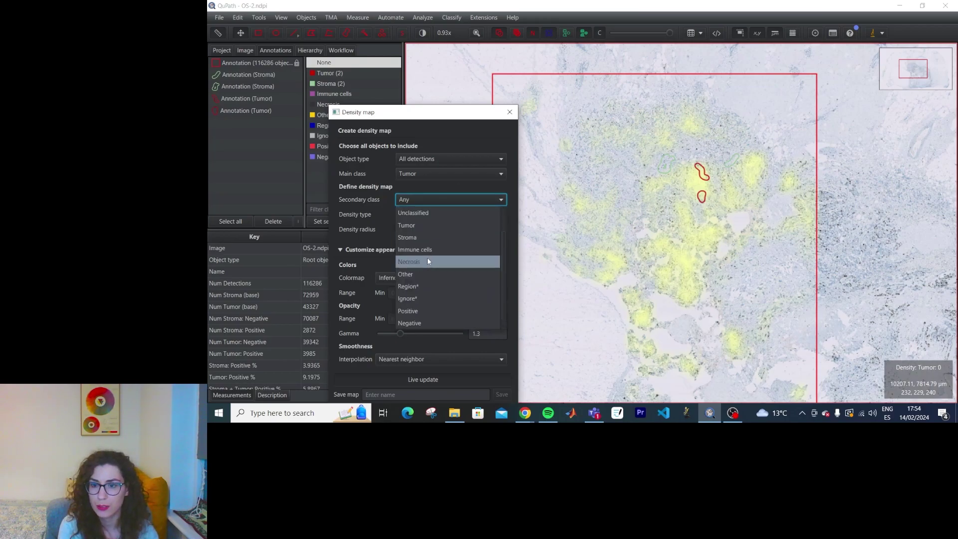
pyautogui.click(419, 309)
pyautogui.click(444, 215)
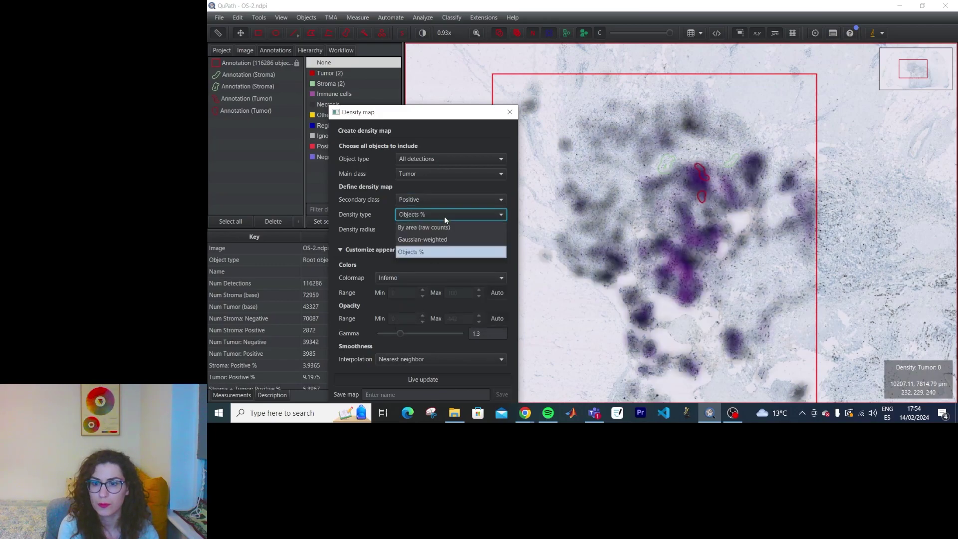
pyautogui.click(420, 229)
pyautogui.click(432, 215)
pyautogui.click(422, 256)
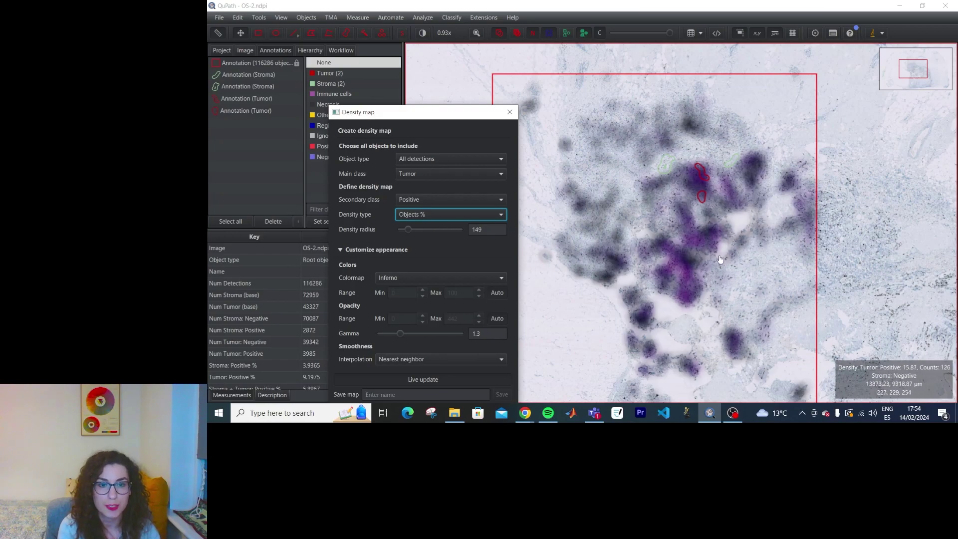
# Inspect the positive tumor cell density and save the density map as ki67densitymap
pyautogui.scroll(-2, 727, 260)
pyautogui.scroll(4, 727, 260)
pyautogui.moveTo(379, 112); pyautogui.dragTo(412, 56)
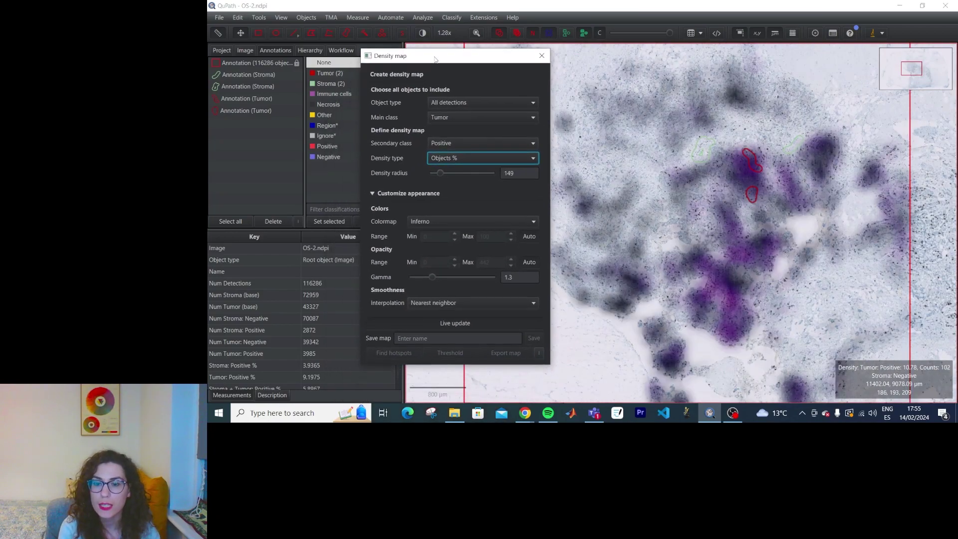
pyautogui.click(434, 340)
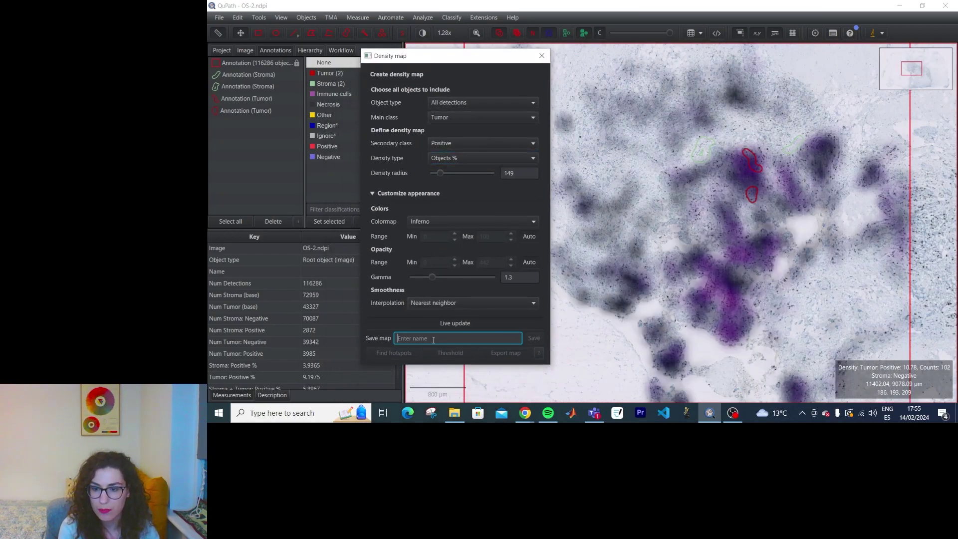
pyautogui.write('k')
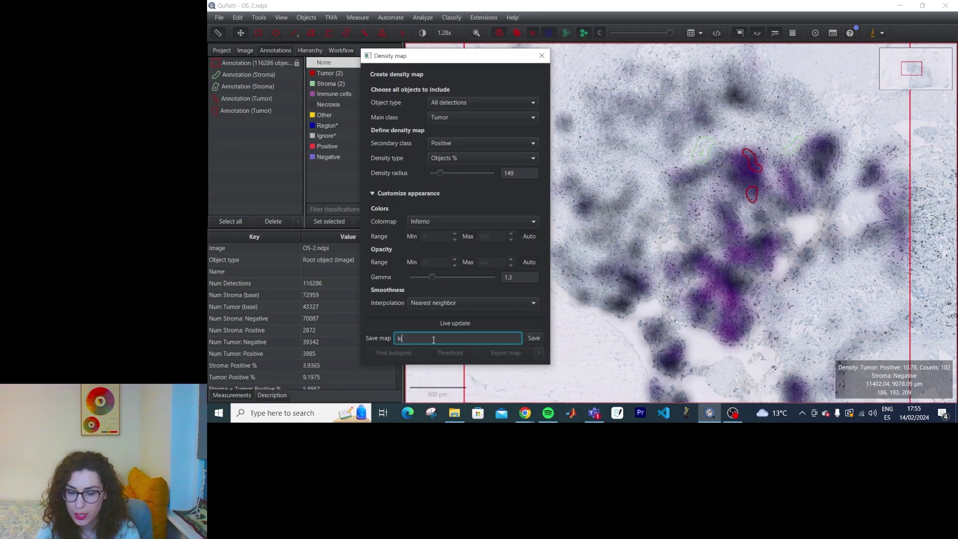
pyautogui.write('i67densitymap')
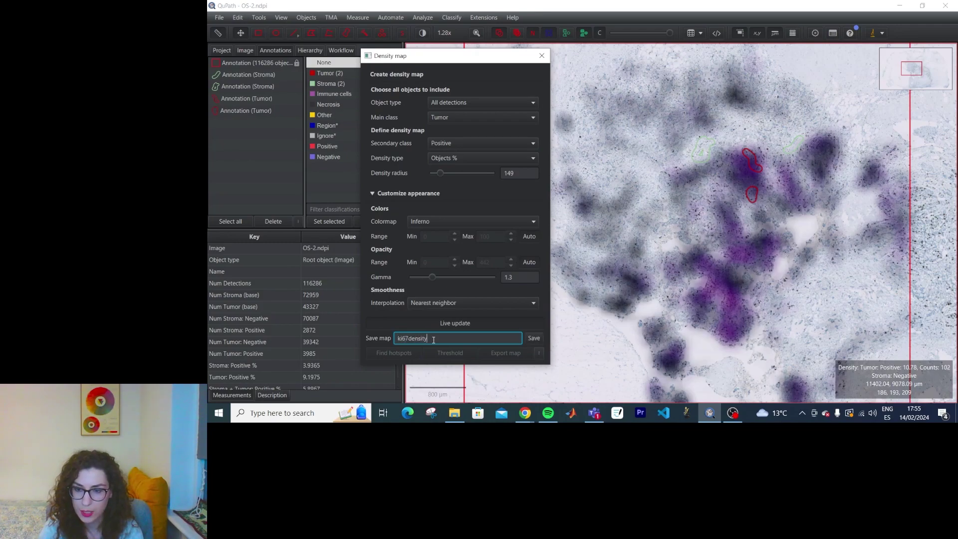
pyautogui.click(539, 340)
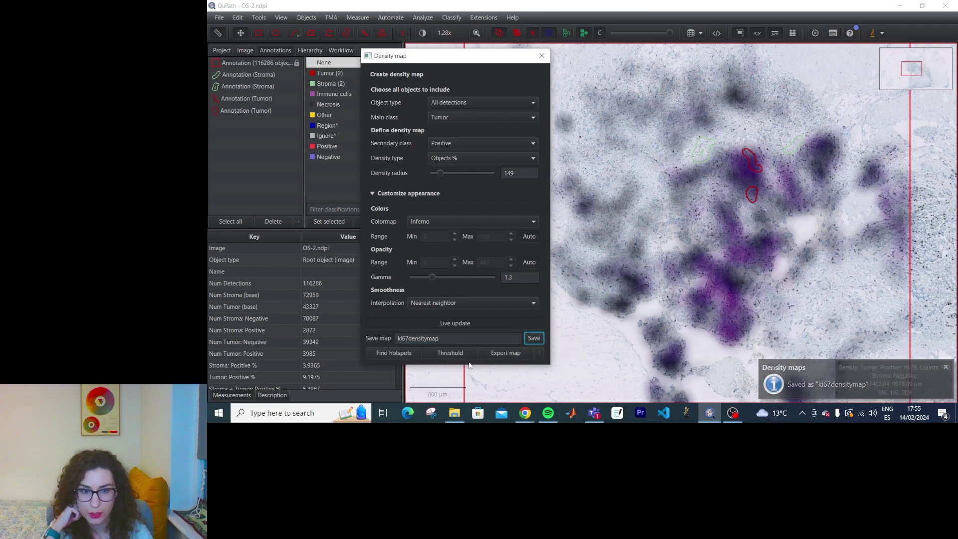
pyautogui.click(415, 352)
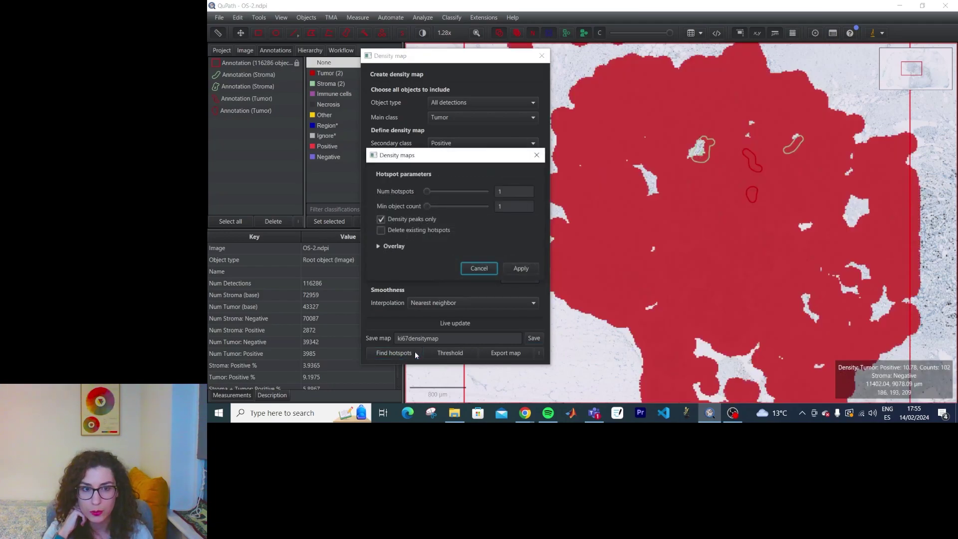
pyautogui.moveTo(427, 191); pyautogui.dragTo(467, 216)
pyautogui.click(480, 268)
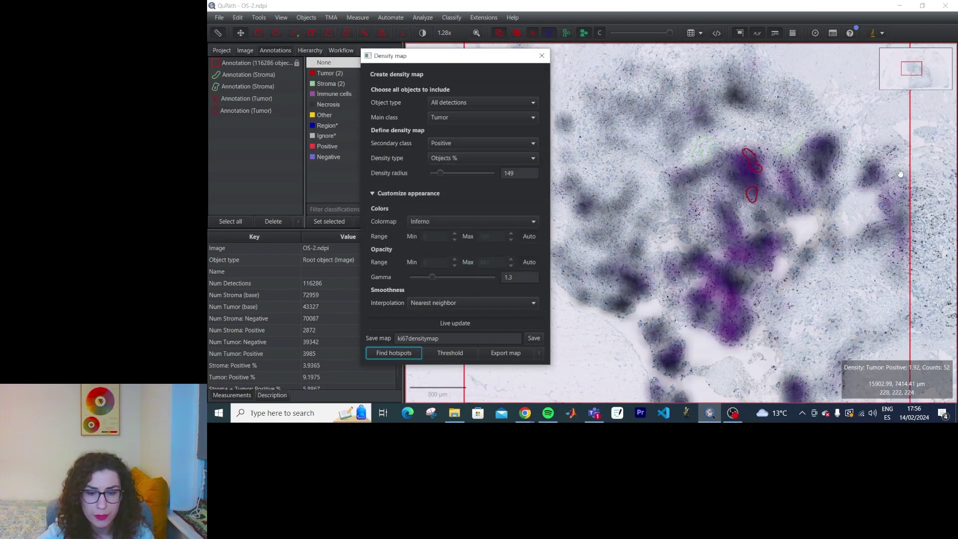
# Capture the density map view with Snipping Tool, and return to QuPath with the density map dialog moved aside
pyautogui.click(432, 414)
pyautogui.moveTo(910, 104); pyautogui.dragTo(552, 412)
pyautogui.click(506, 57)
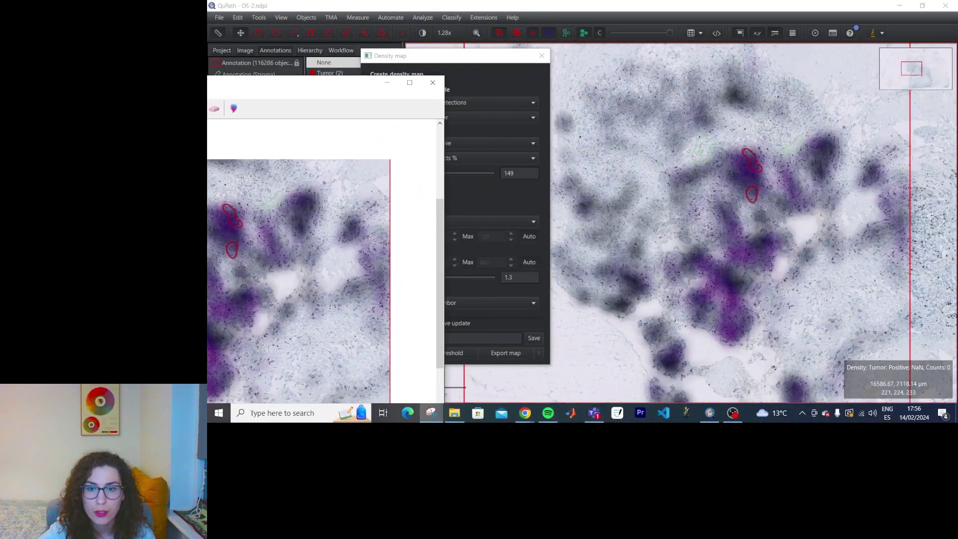
pyautogui.moveTo(505, 58); pyautogui.dragTo(537, 65)
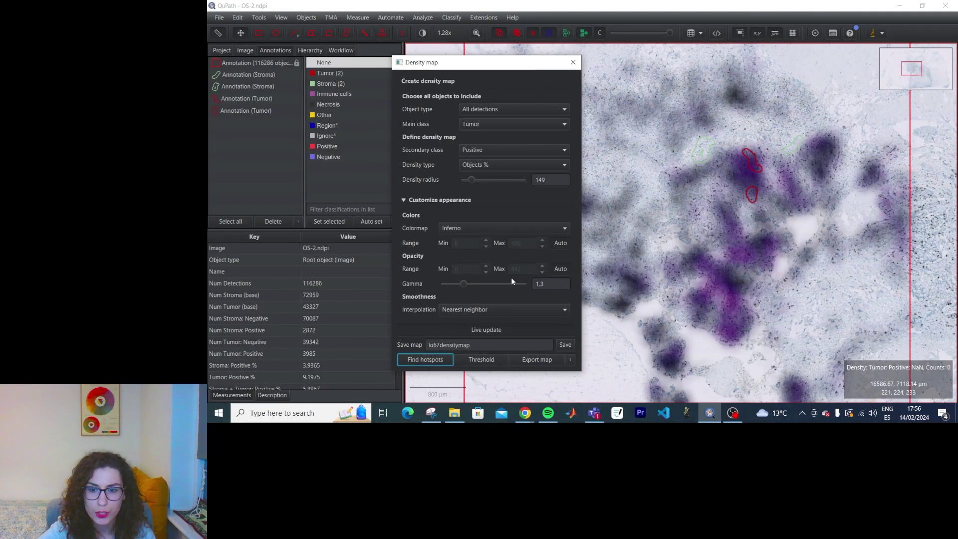
# Open the hotspot search and compare its preview regions with the captured density map in Snipping Tool
pyautogui.click(436, 361)
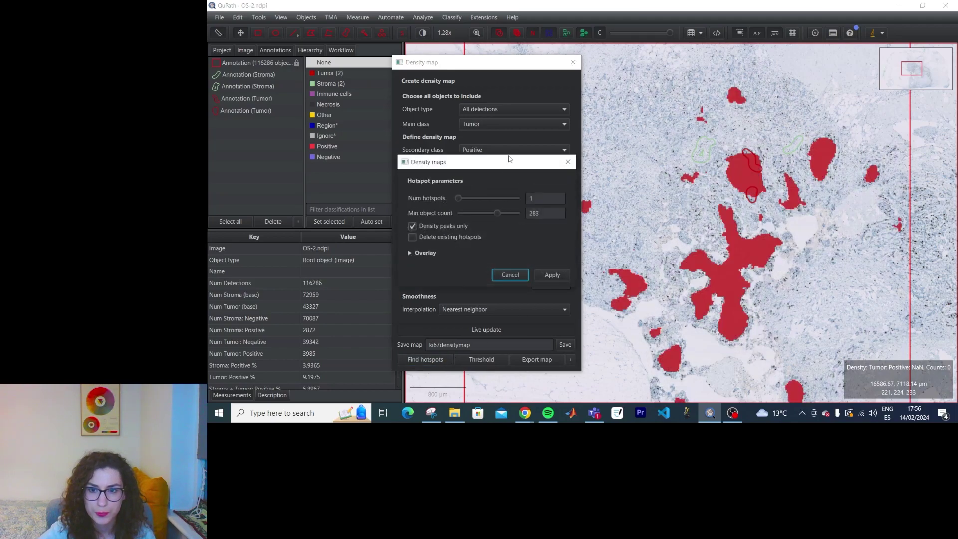
pyautogui.moveTo(499, 160); pyautogui.dragTo(848, 270)
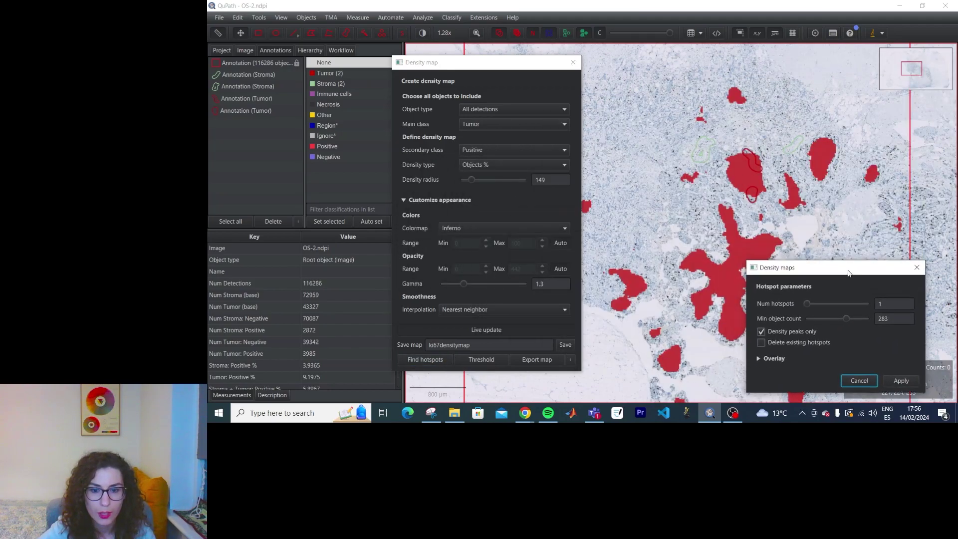
pyautogui.click(431, 412)
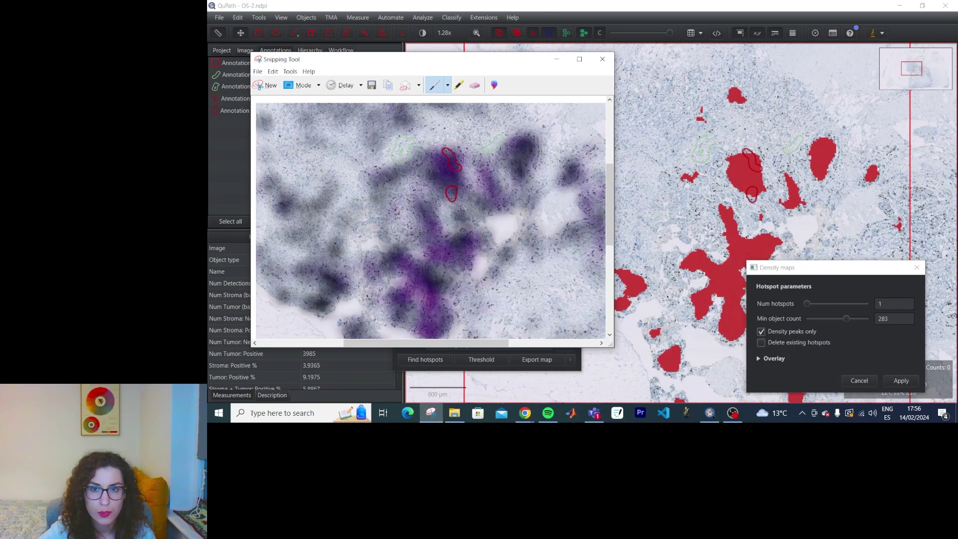
pyautogui.moveTo(513, 66); pyautogui.dragTo(466, 72)
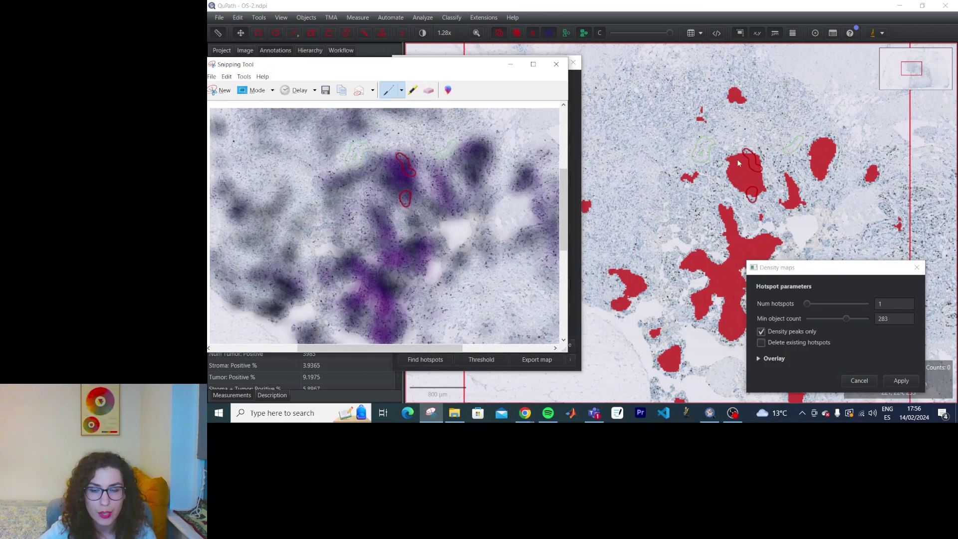
pyautogui.click(761, 305)
pyautogui.moveTo(799, 268); pyautogui.dragTo(812, 240)
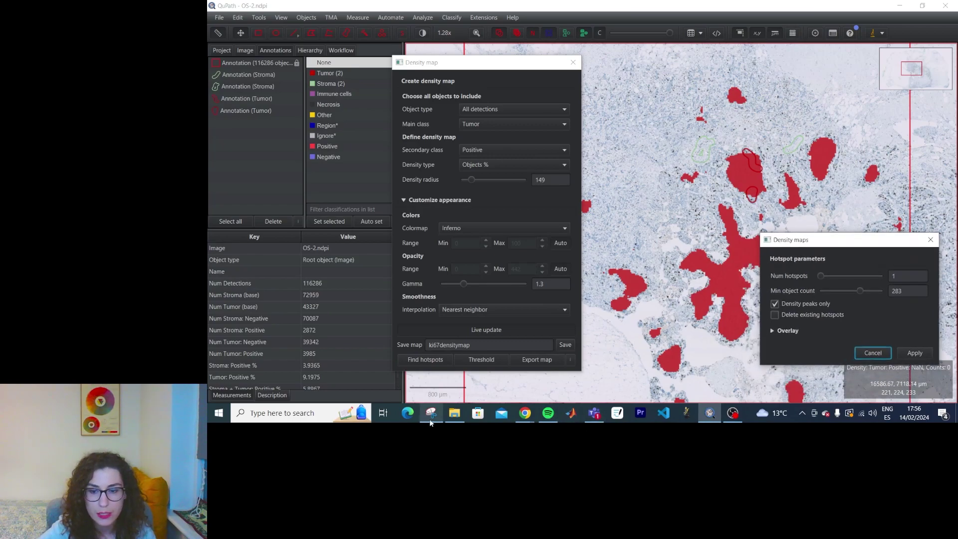
pyautogui.click(431, 422)
# Create one hotspot from density peaks only with a minimum object count of 272, and select its annotation
pyautogui.moveTo(861, 290)
pyautogui.mouseDown()
pyautogui.moveTo(848, 291)
pyautogui.moveTo(874, 296)
pyautogui.moveTo(834, 293)
pyautogui.moveTo(858, 293)
pyautogui.mouseUp()
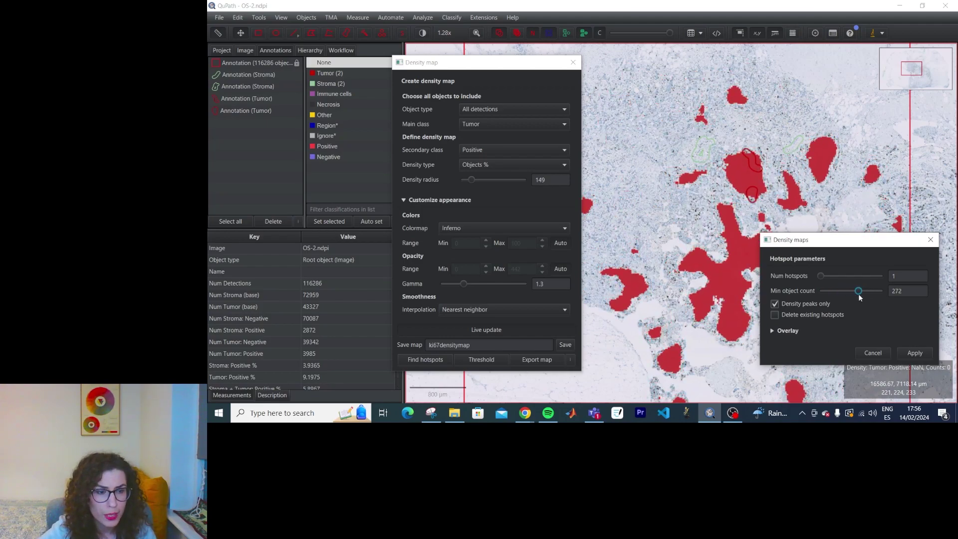
pyautogui.click(908, 352)
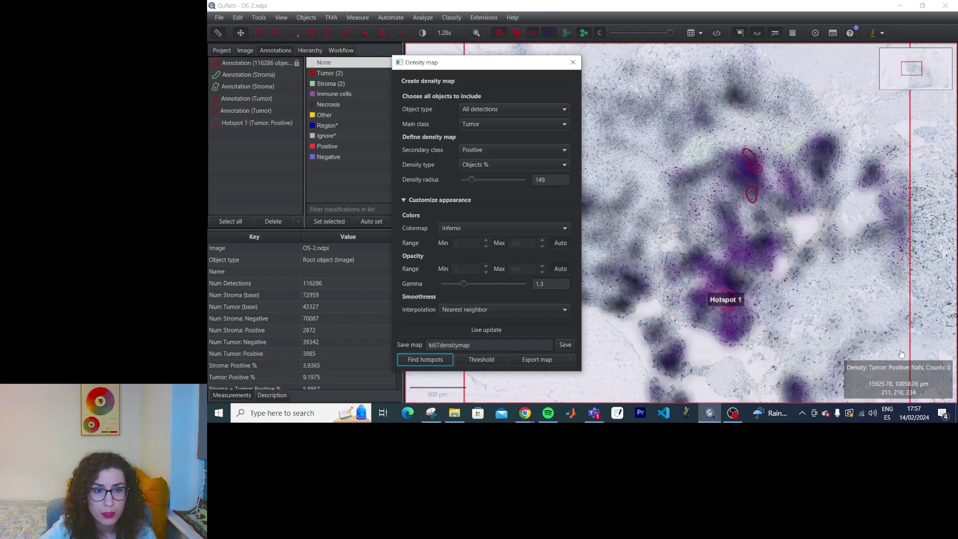
pyautogui.click(232, 126)
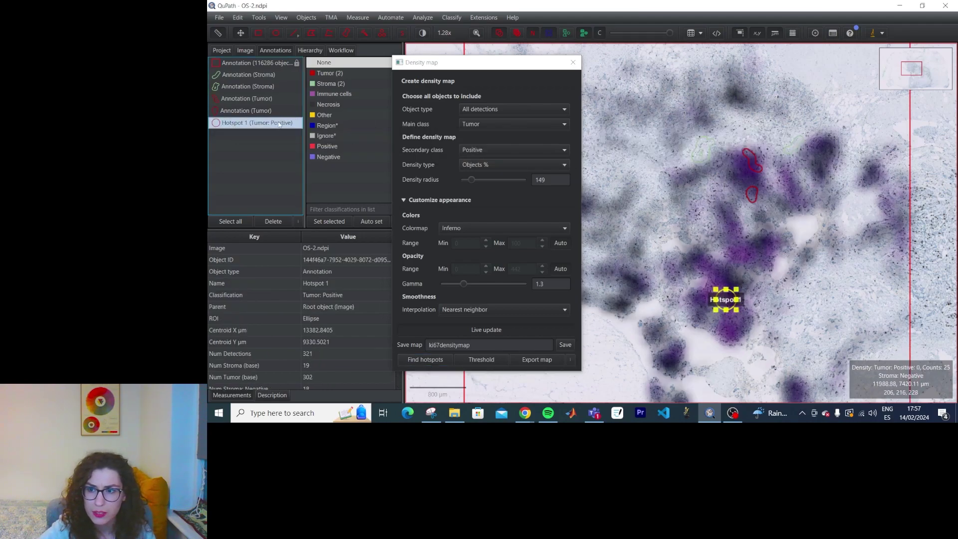
# Try to find 10 hotspots from density peaks only, replacing existing hotspots and with the overlay opacity reduced to about 40%
pyautogui.click(431, 361)
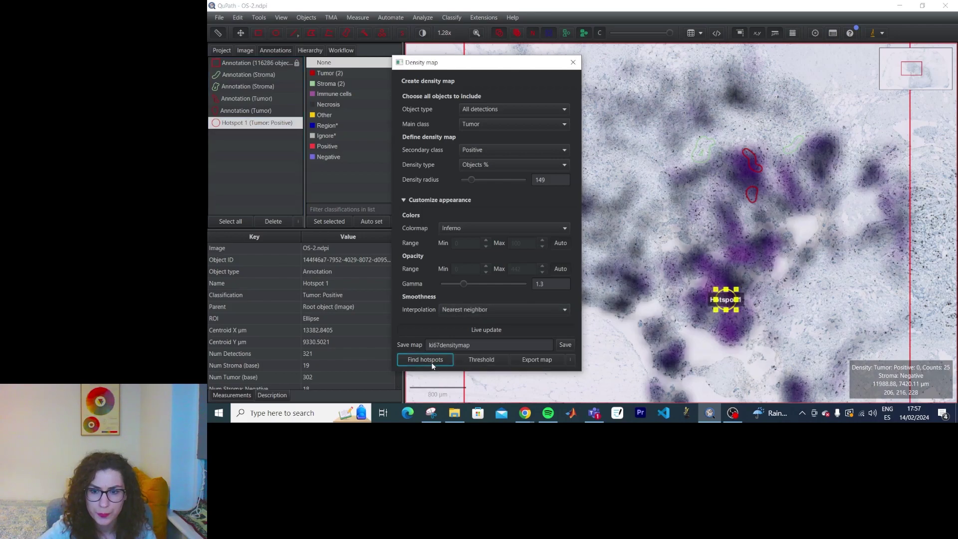
pyautogui.click(466, 236)
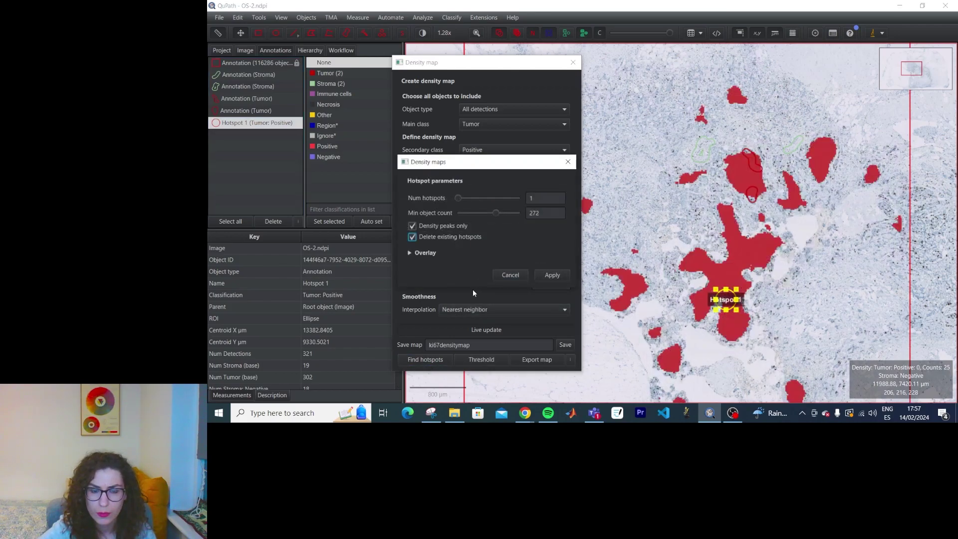
pyautogui.click(433, 255)
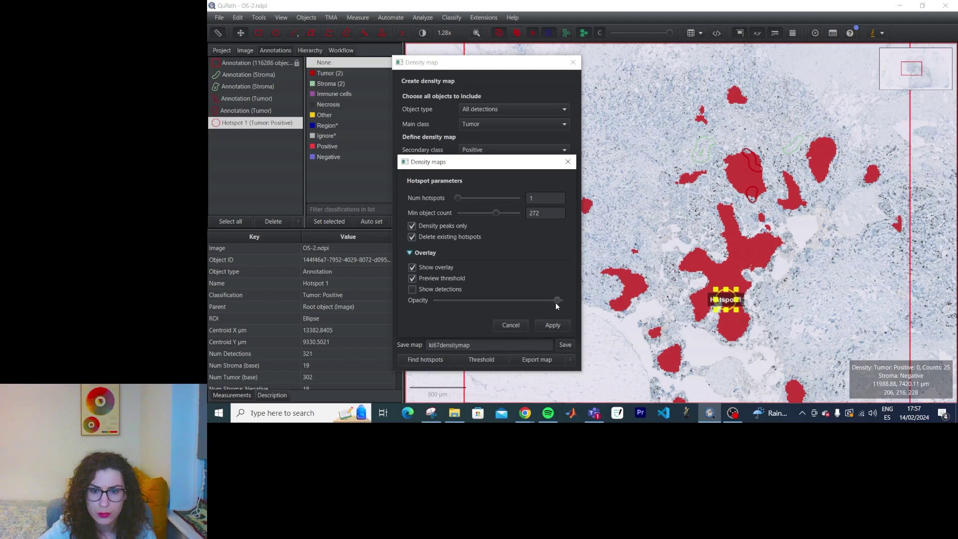
pyautogui.moveTo(556, 302); pyautogui.dragTo(481, 307)
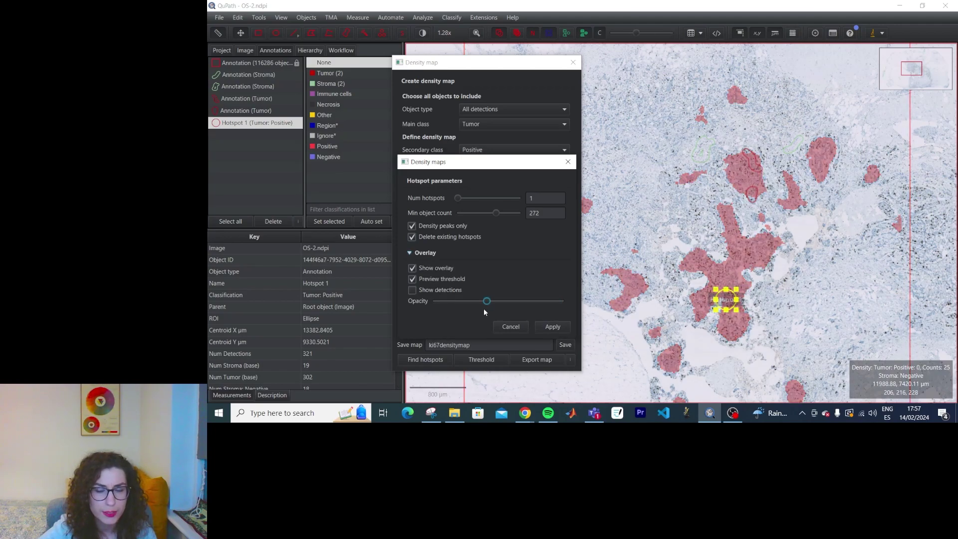
pyautogui.moveTo(458, 199); pyautogui.dragTo(528, 200)
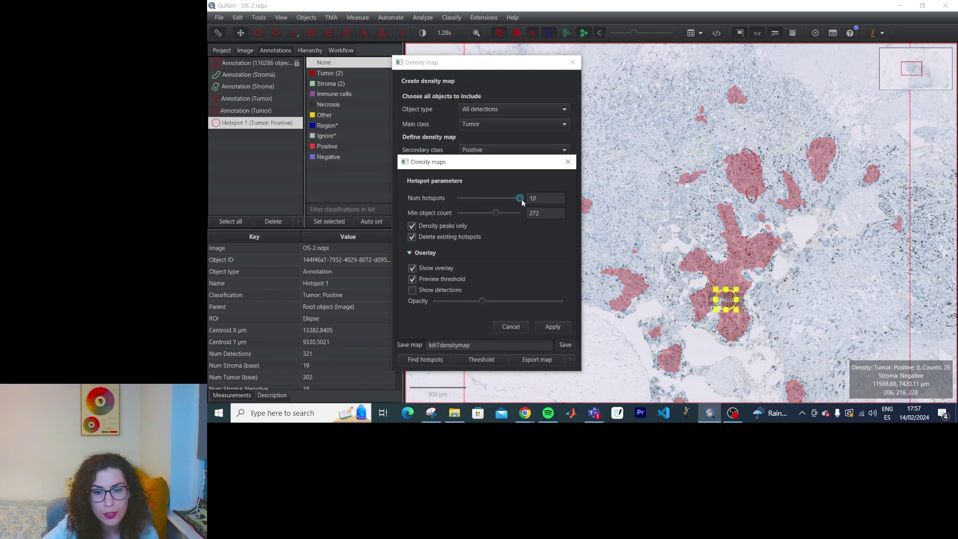
pyautogui.click(553, 326)
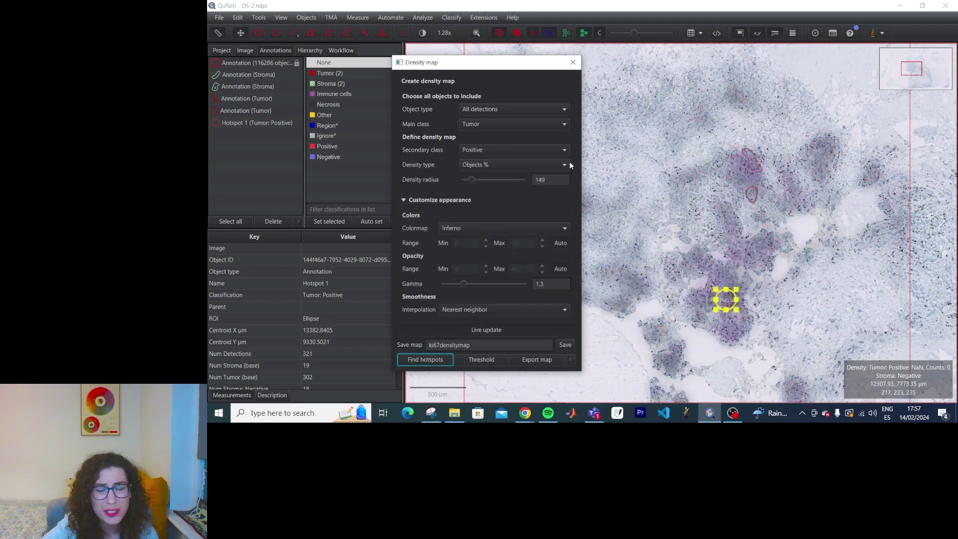
# Delete the Hotspot 1 annotation
pyautogui.click(270, 125)
pyautogui.click(263, 221)
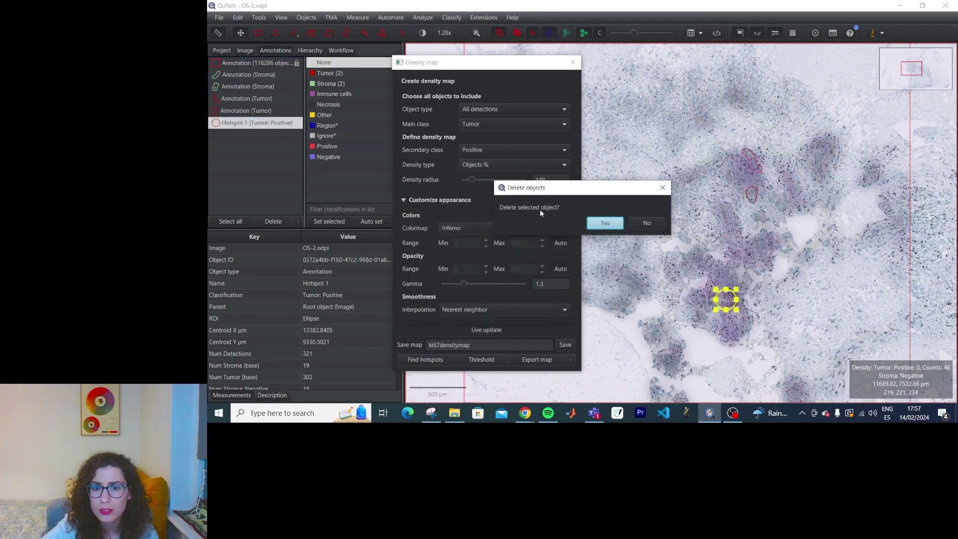
pyautogui.click(605, 223)
# Create 8 hotspots across the image from density peaks only, with a minimum object count of 272
pyautogui.click(435, 360)
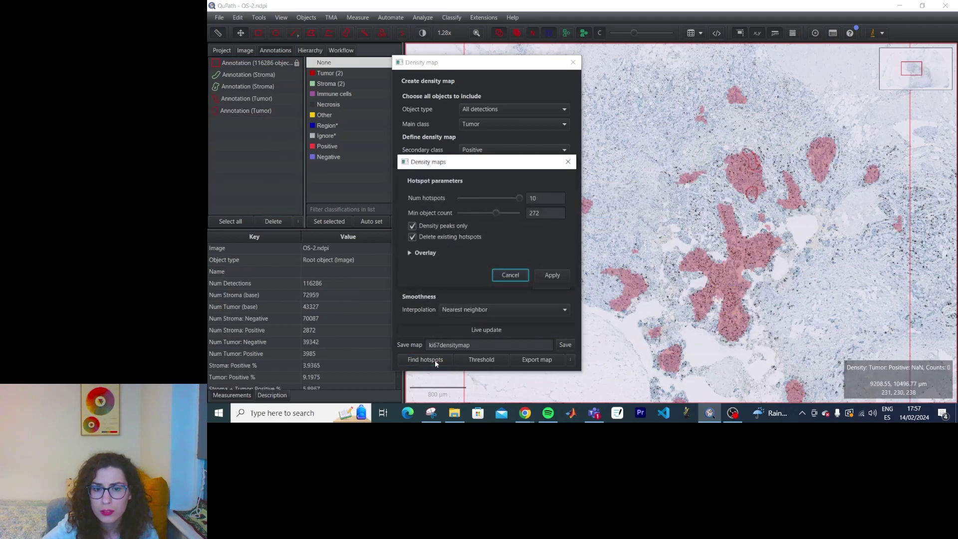
pyautogui.moveTo(517, 197); pyautogui.dragTo(506, 198)
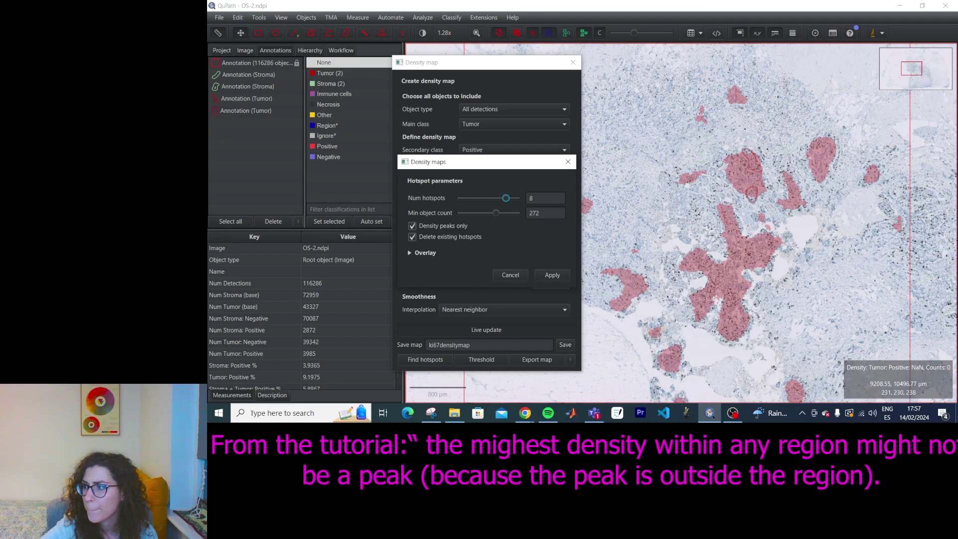
pyautogui.click(552, 275)
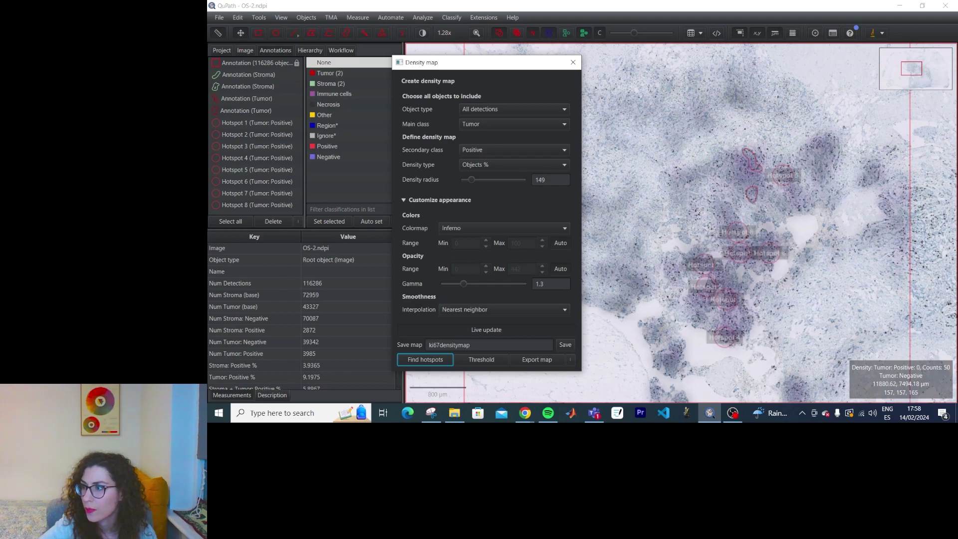
# Restore the overlay to full opacity and remove the eight hotspot annotations
pyautogui.moveTo(634, 33); pyautogui.dragTo(674, 36)
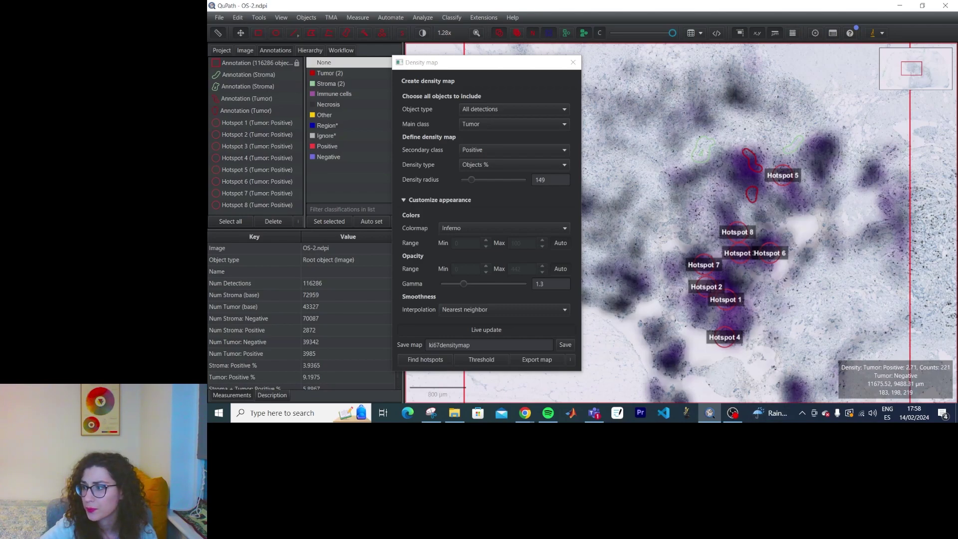
pyautogui.hotkey('ctrl', 'z')
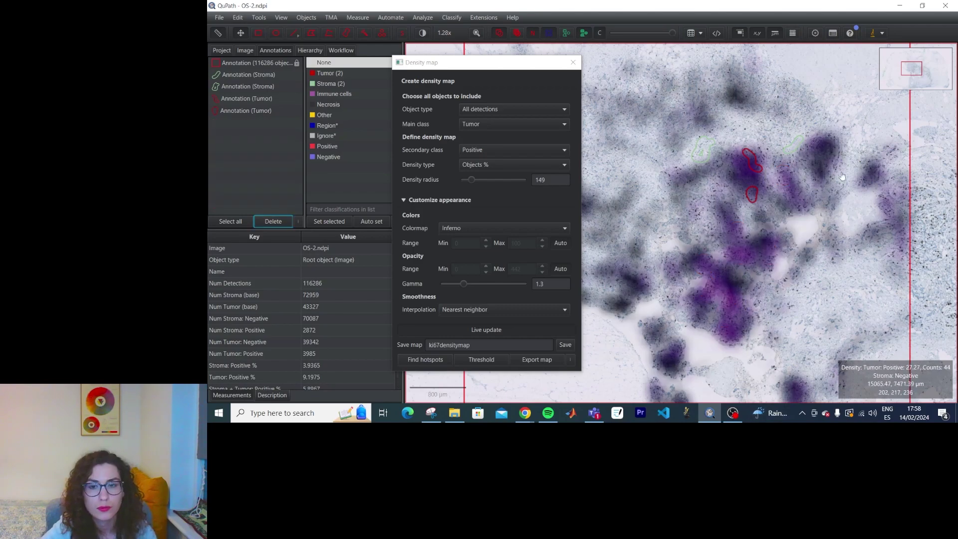
# Create a positive tumor annotation by thresholding the density map at density 0 and minimum object count 189, and select it
pyautogui.click(495, 360)
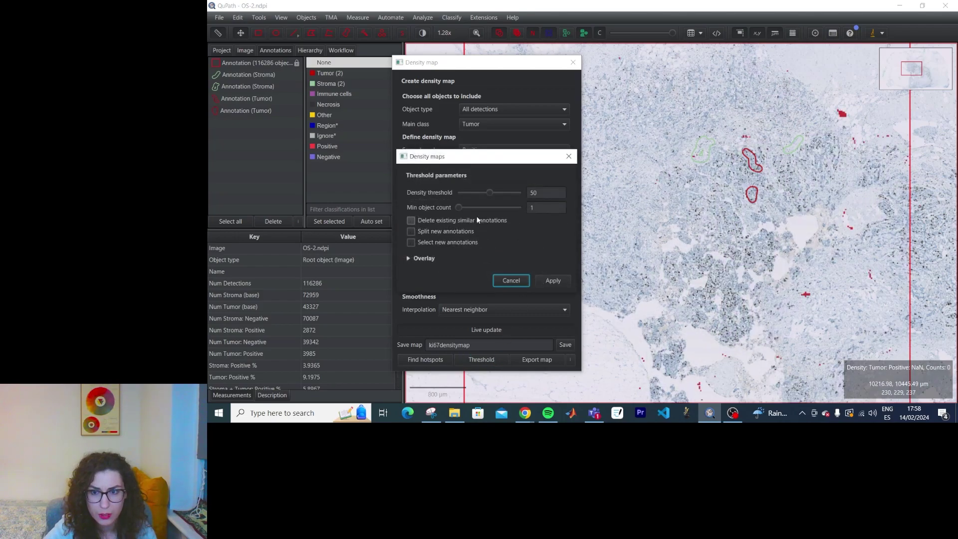
pyautogui.click(460, 208)
pyautogui.moveTo(460, 208); pyautogui.dragTo(482, 216)
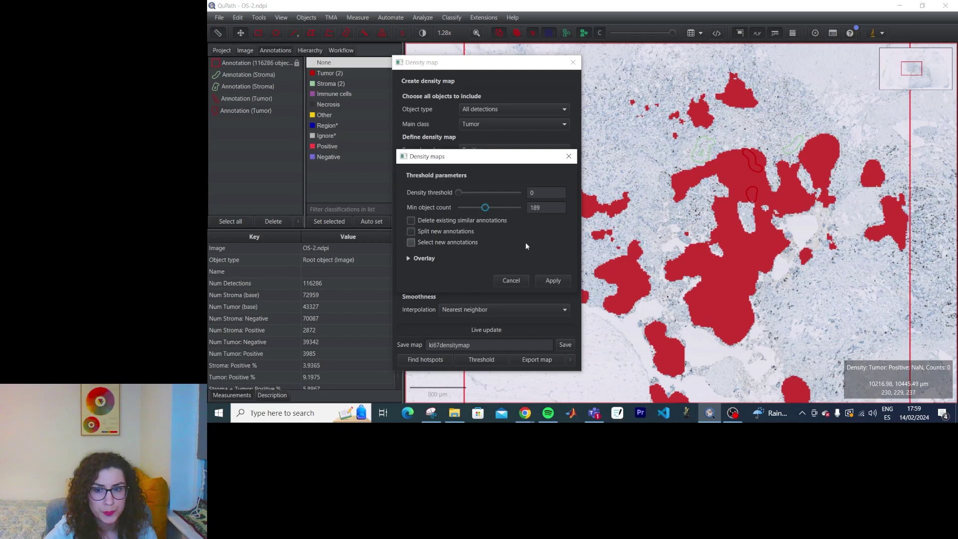
pyautogui.click(552, 280)
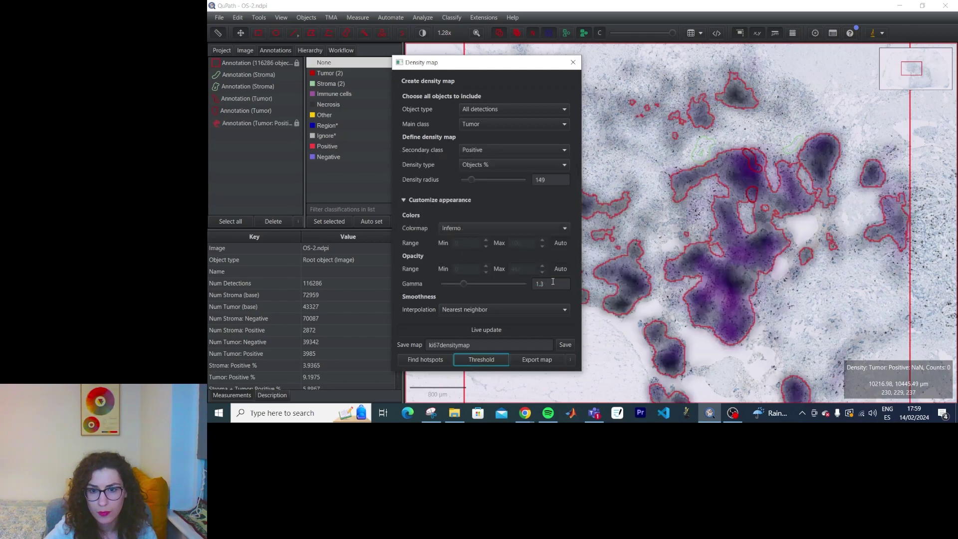
pyautogui.click(242, 124)
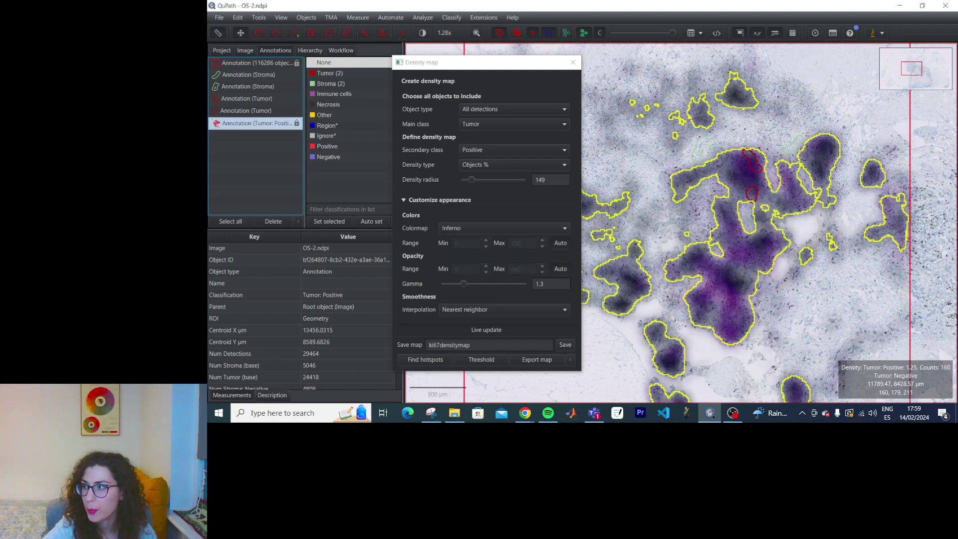
# Review the density map export options without exporting, and inspect the thresholded positive tumor regions against the surrounding tissue
pyautogui.click(543, 360)
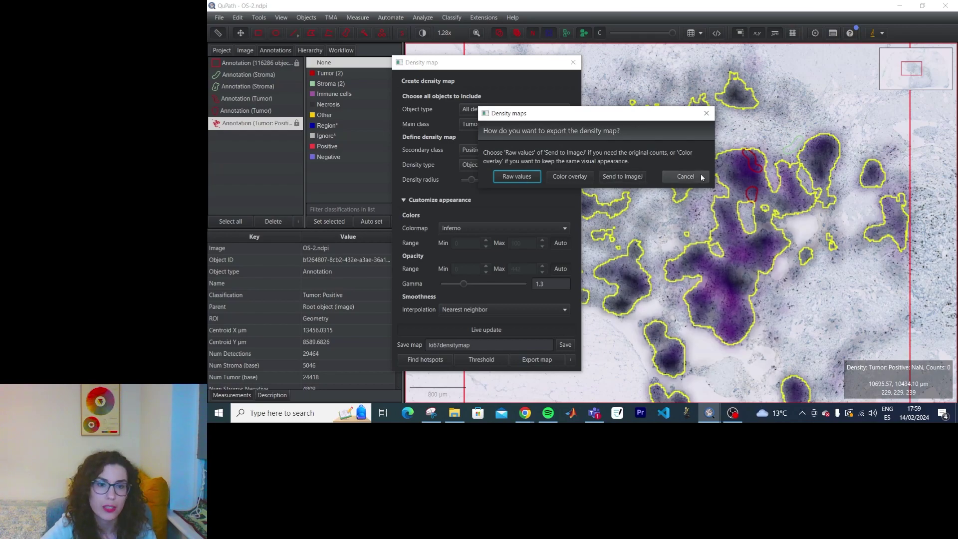
pyautogui.click(685, 176)
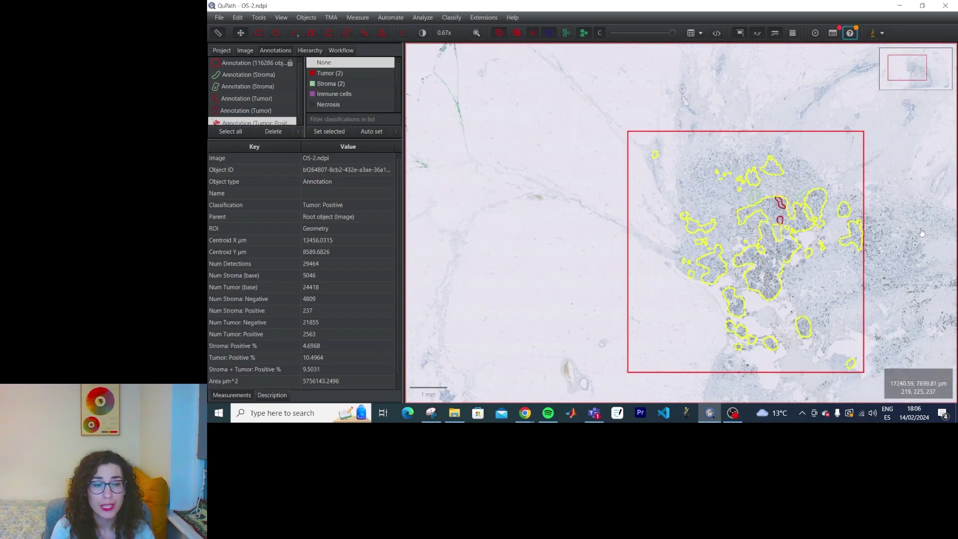
pyautogui.moveTo(922, 232); pyautogui.dragTo(797, 204)
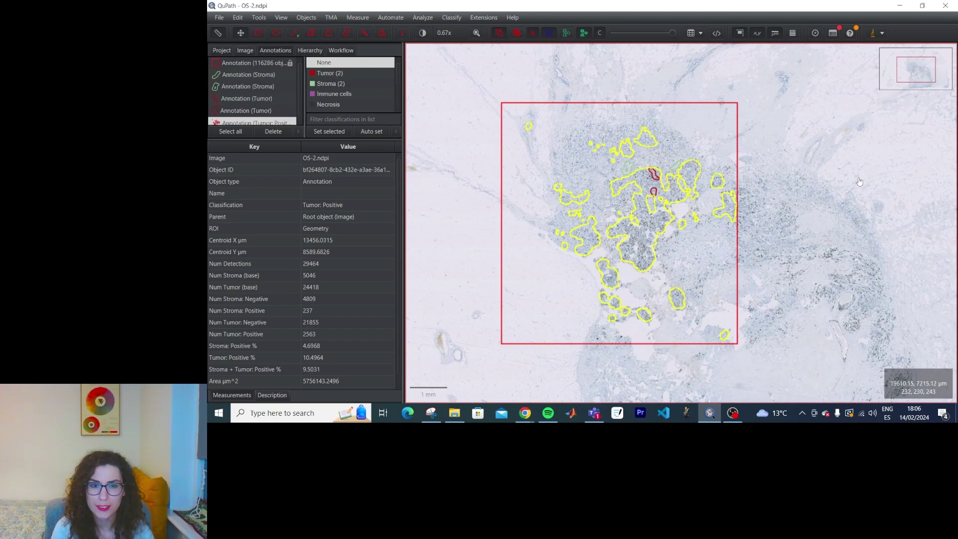
pyautogui.scroll(6, 770, 192)
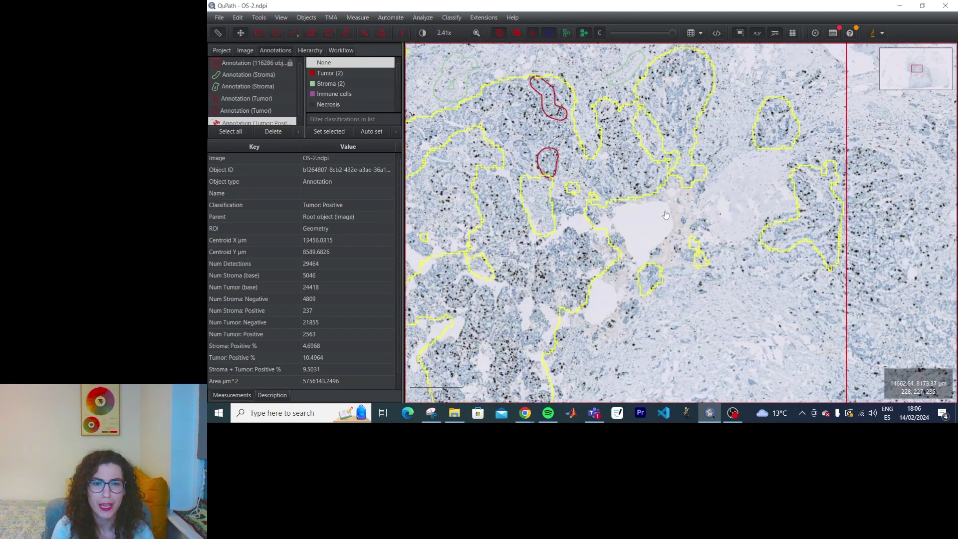
pyautogui.scroll(-4, 533, 241)
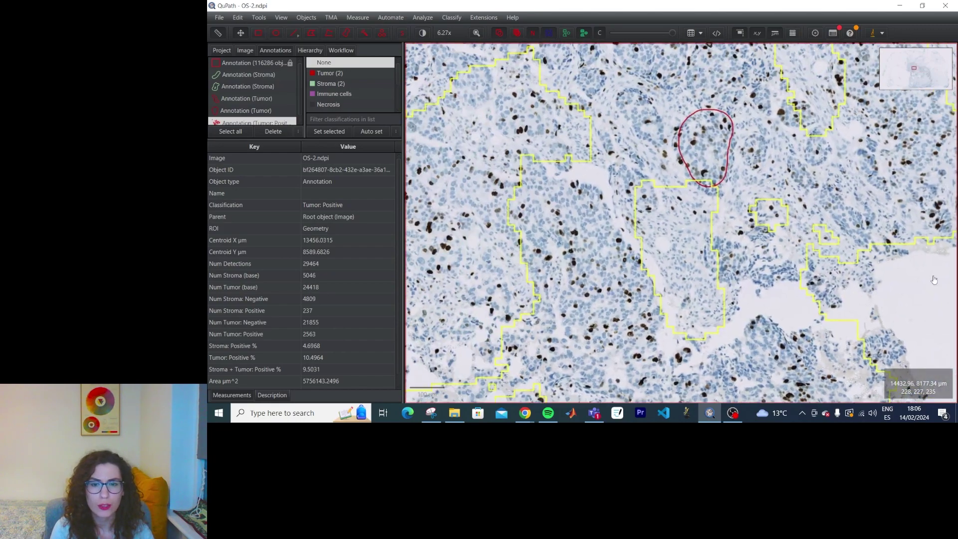
pyautogui.moveTo(861, 200)
pyautogui.mouseDown()
pyautogui.moveTo(888, 205)
pyautogui.moveTo(872, 169)
pyautogui.mouseUp()
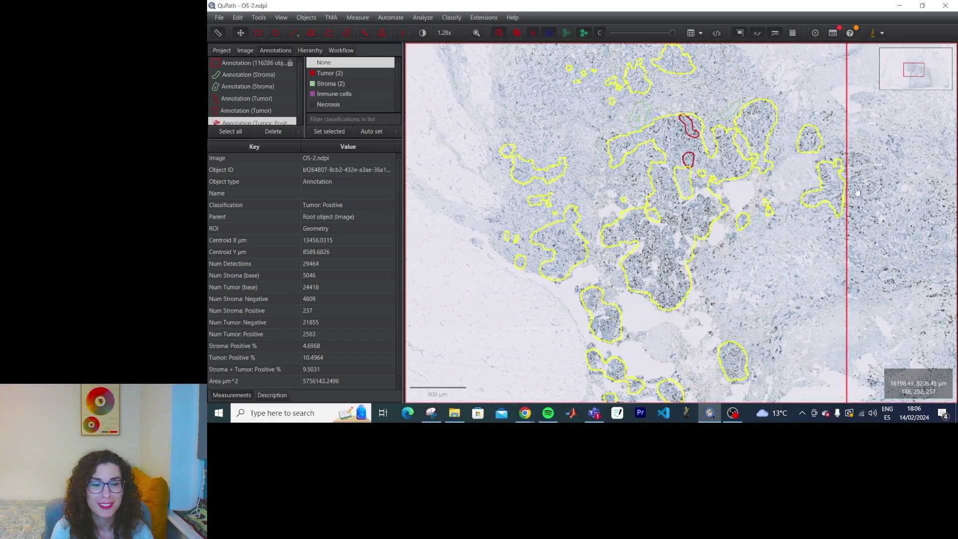